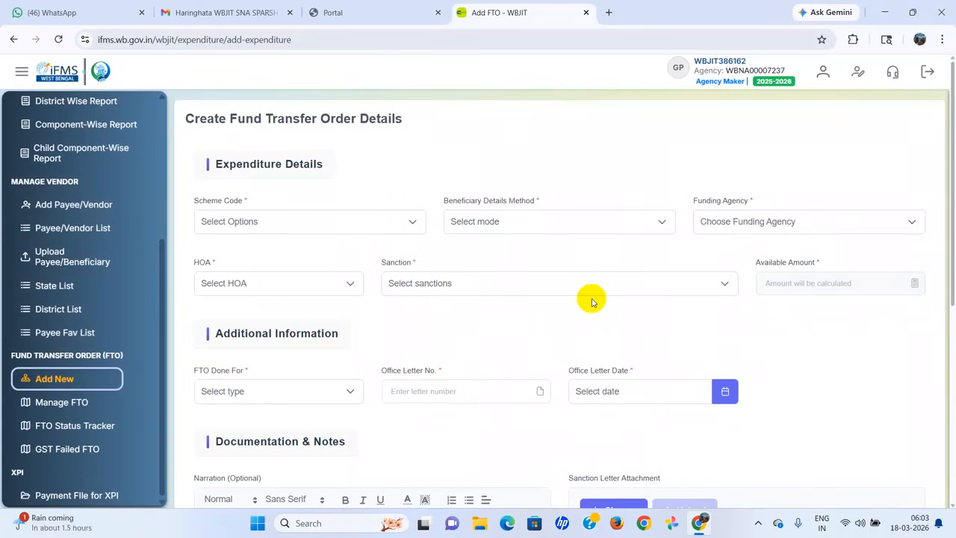
# Step: Switch from the blank Add FTO - WBJIT form back to the IFMS portal tab
pyautogui.hotkey('ctrl', 'shift', 'Tab')
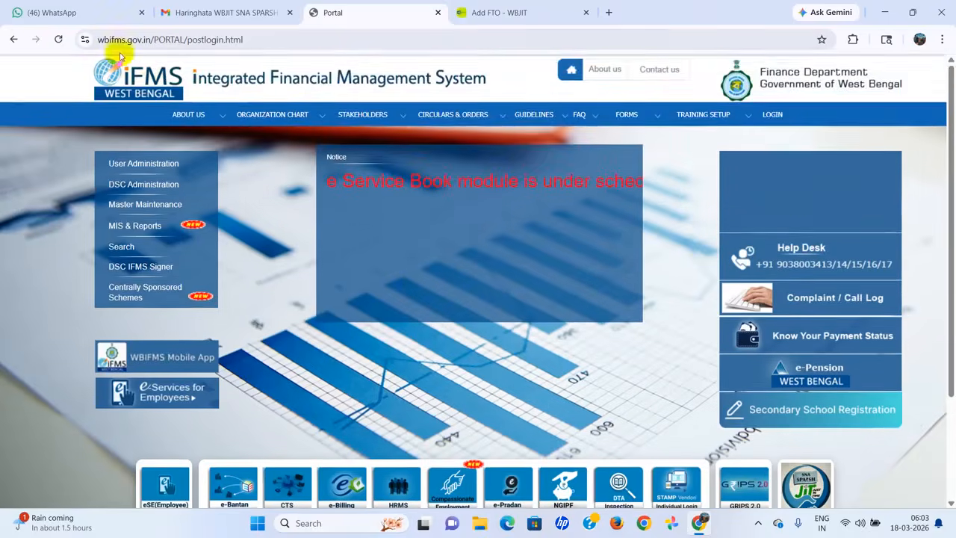
# Step: Open JIT SNA SPARSH from the portal and sign in through the WBJIT services login
pyautogui.scroll(-1, 499, 162)
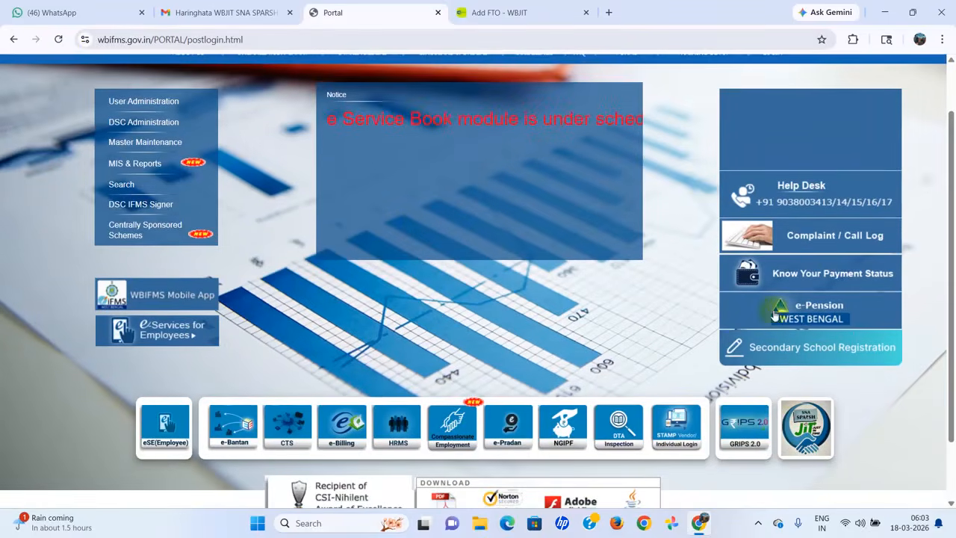
pyautogui.click(825, 439)
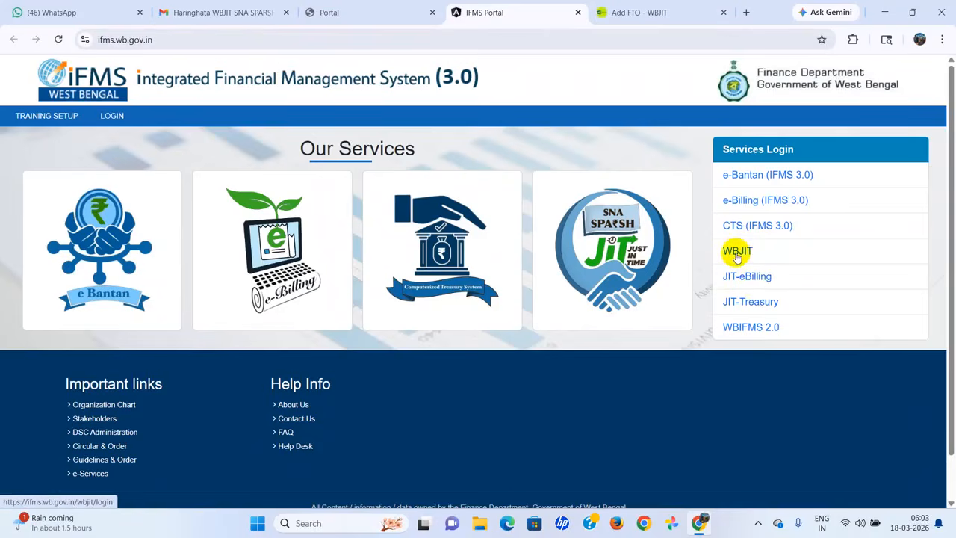
pyautogui.click(737, 251)
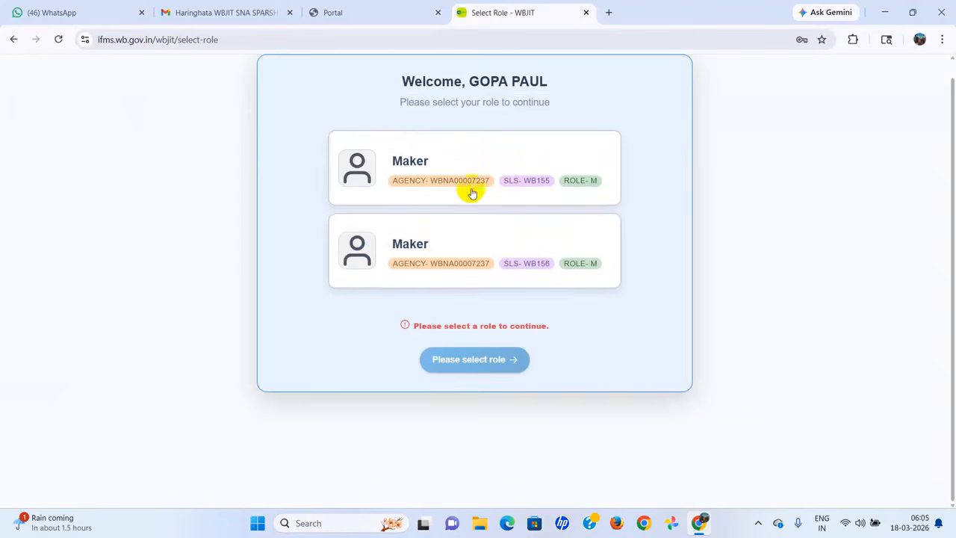
# Step: Proceed as Maker for scheme WB155 and start a new fund transfer order
pyautogui.click(520, 181)
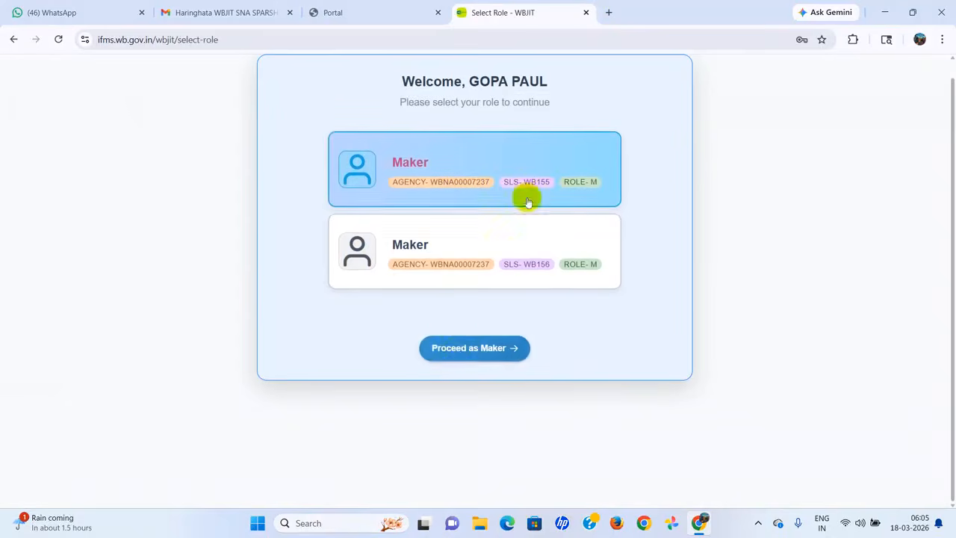
pyautogui.click(459, 350)
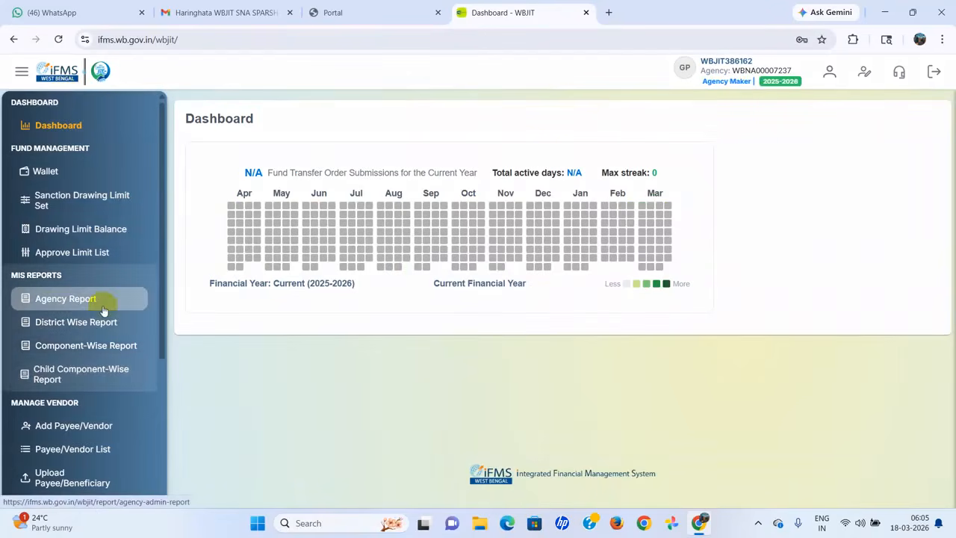
pyautogui.scroll(-3, 104, 314)
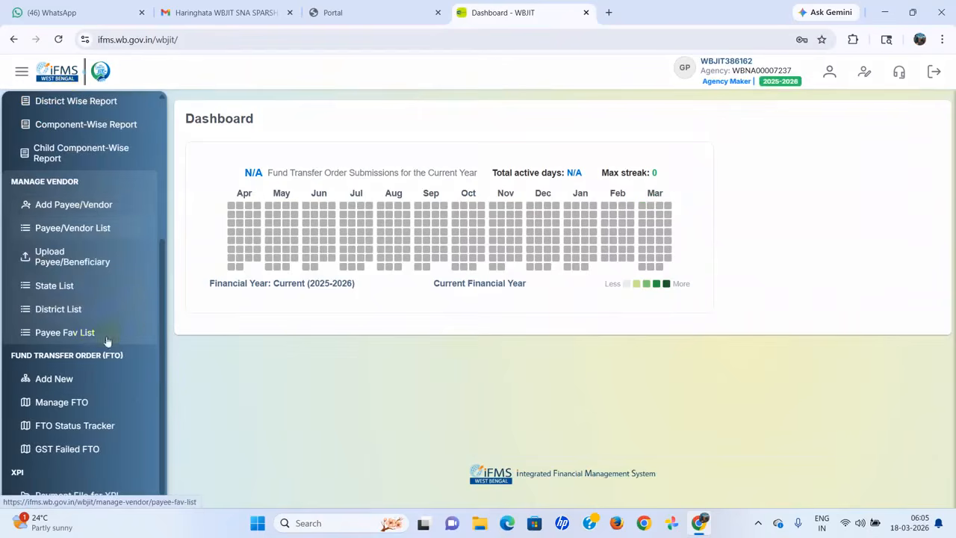
pyautogui.click(54, 382)
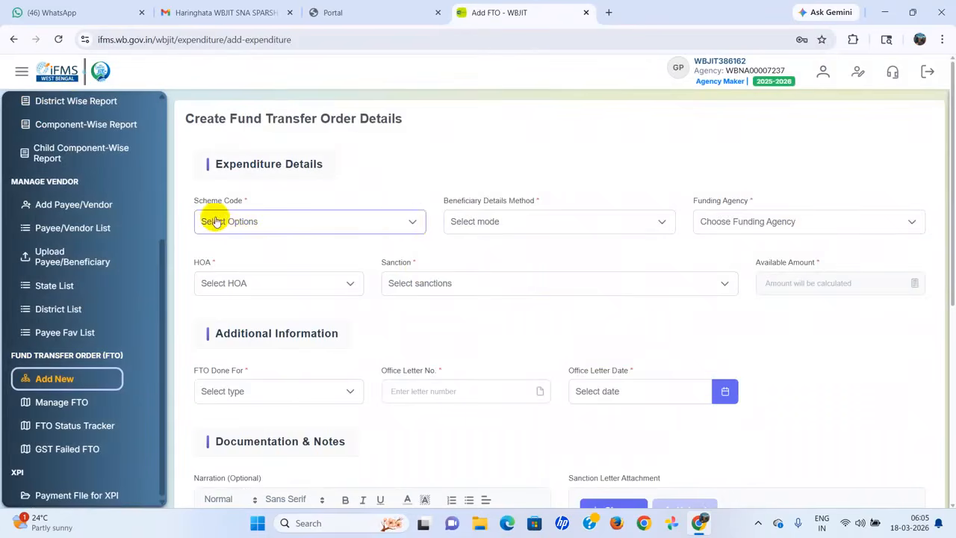
# Step: Select scheme WB155, Manual Entry (Non DBT Payments) and funding agency SSMWB155343
pyautogui.click(415, 226)
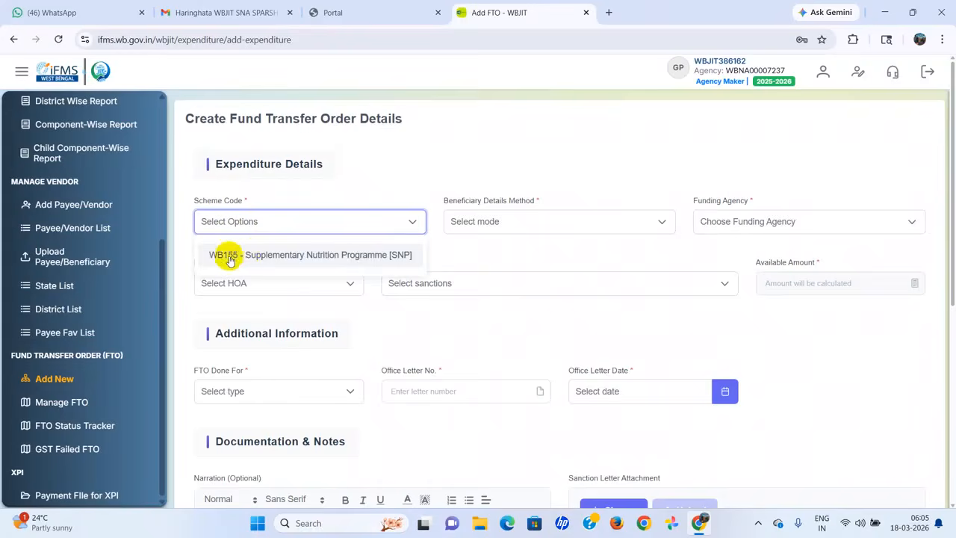
pyautogui.click(288, 256)
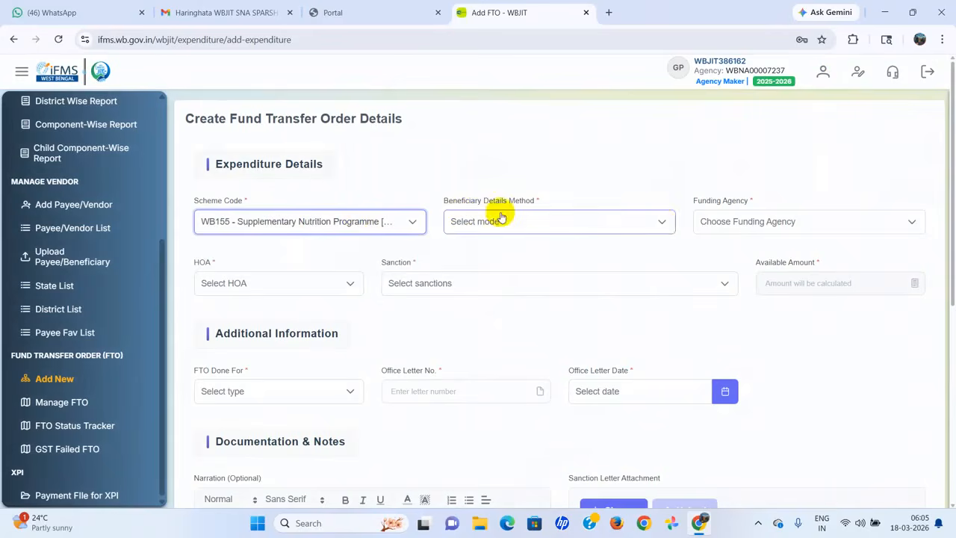
pyautogui.click(661, 223)
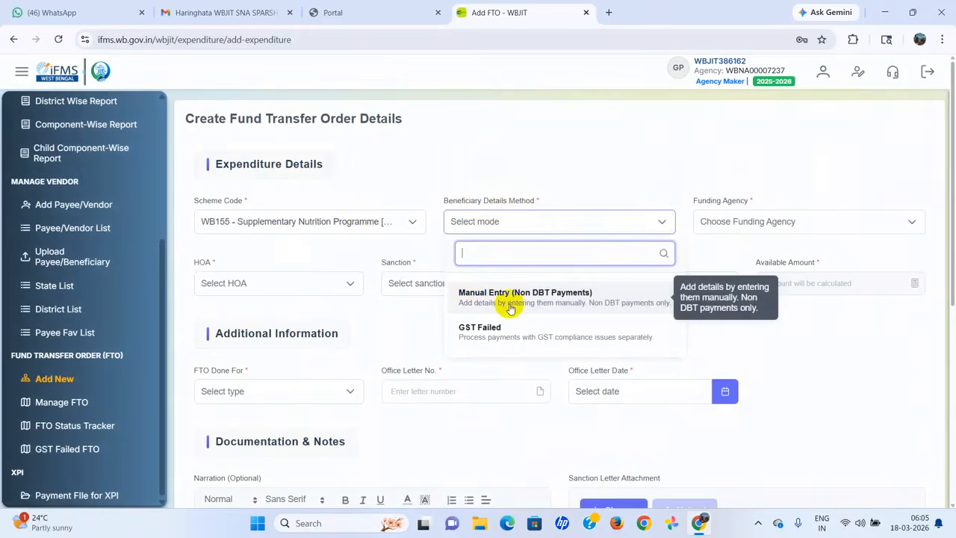
pyautogui.click(580, 302)
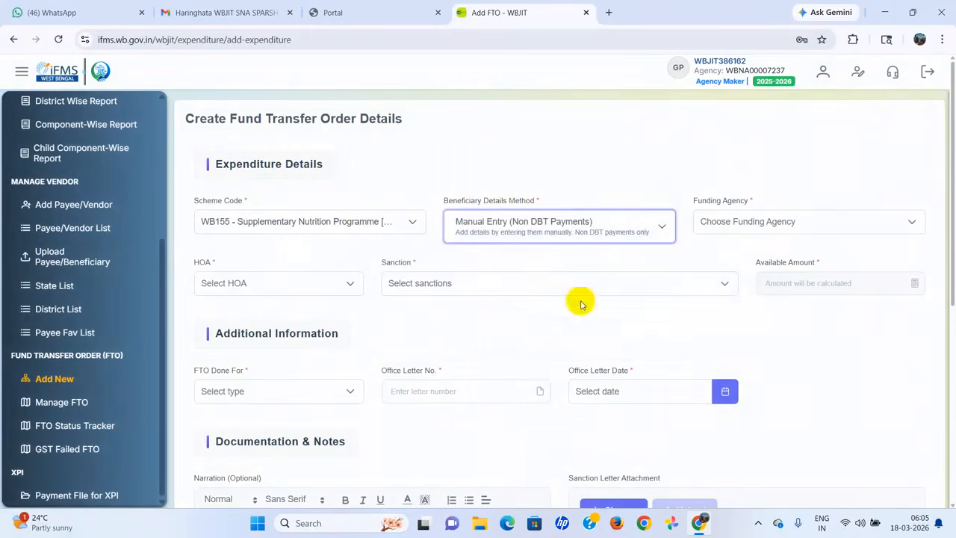
pyautogui.click(911, 223)
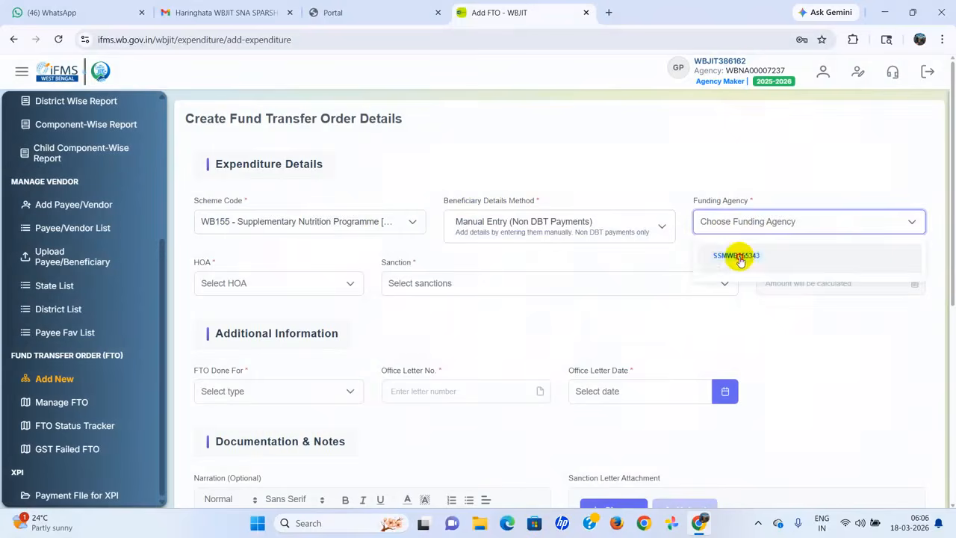
pyautogui.click(739, 258)
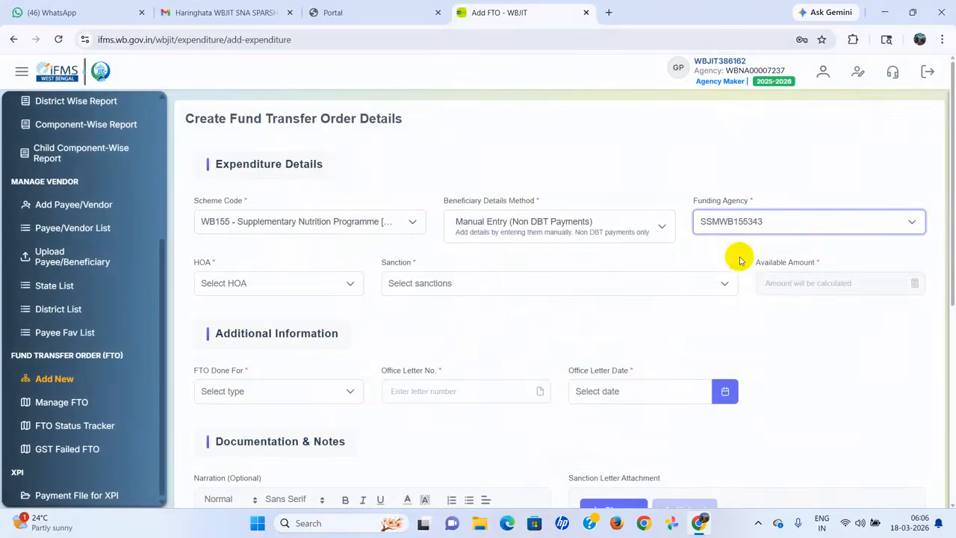
pyautogui.click(352, 285)
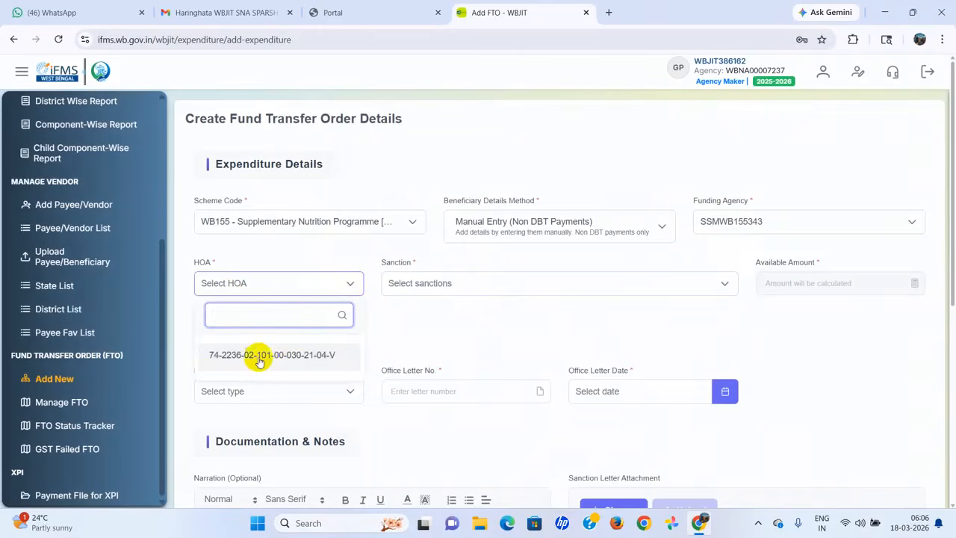
pyautogui.click(276, 356)
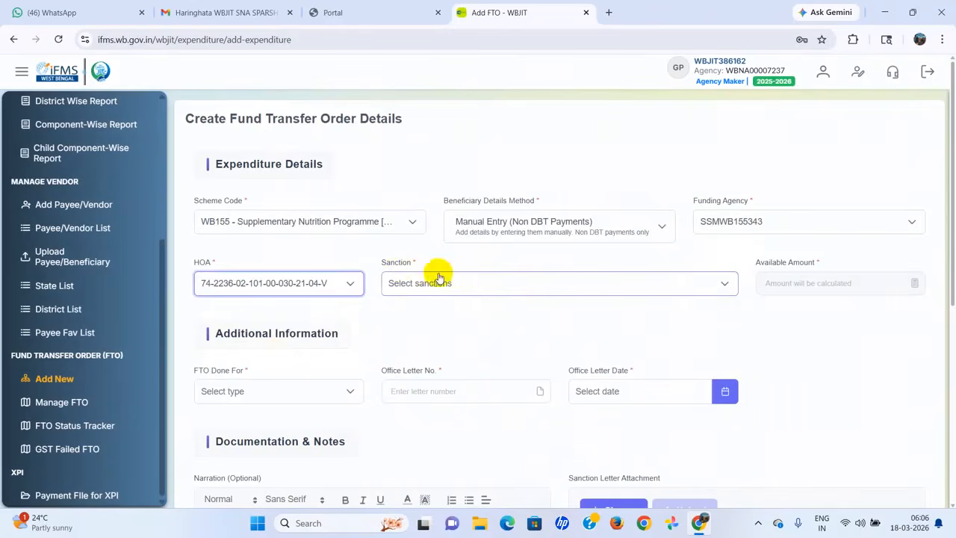
pyautogui.click(724, 283)
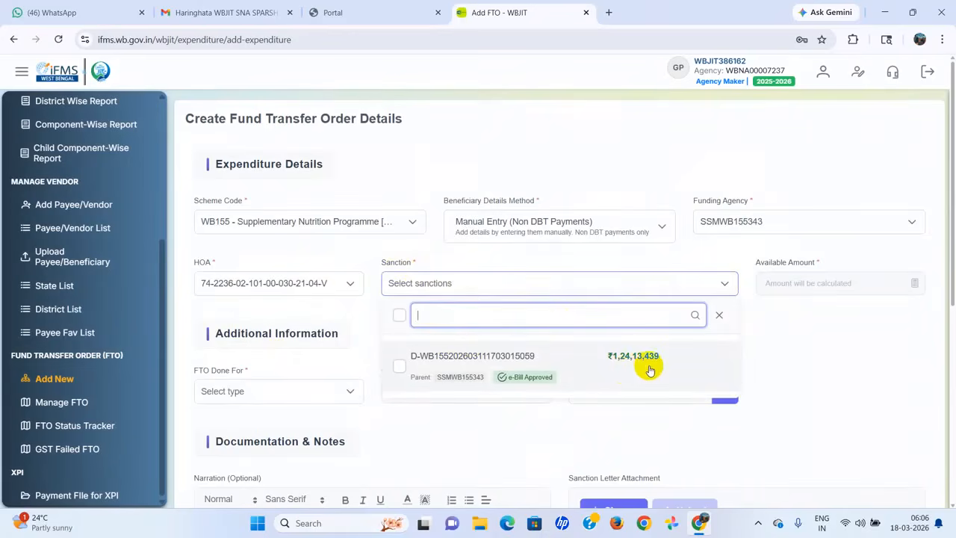
pyautogui.click(399, 368)
pyautogui.click(836, 364)
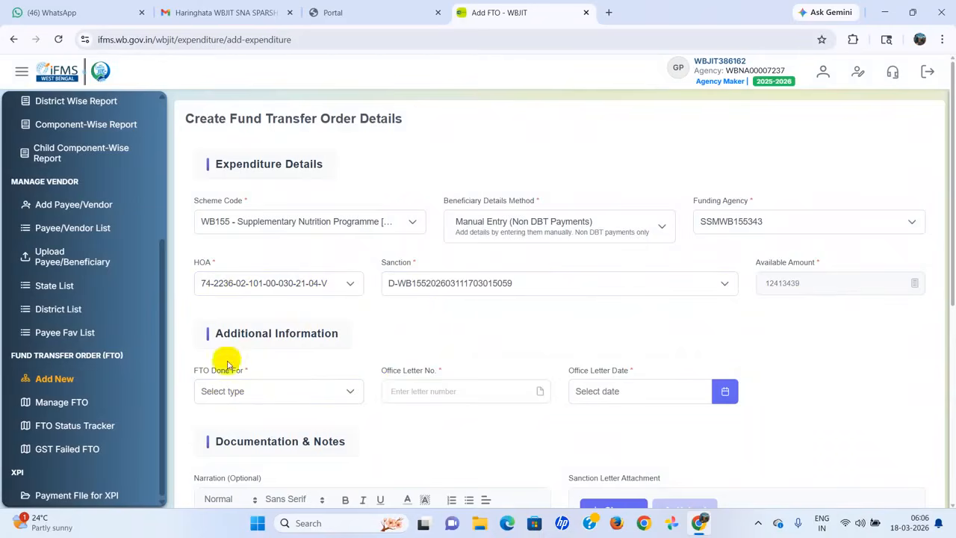
# Step: Mark the FTO for VENDOR / BENEFICIARY with office letter 171/ICDS/HGT dated 18/03/2026
pyautogui.click(348, 396)
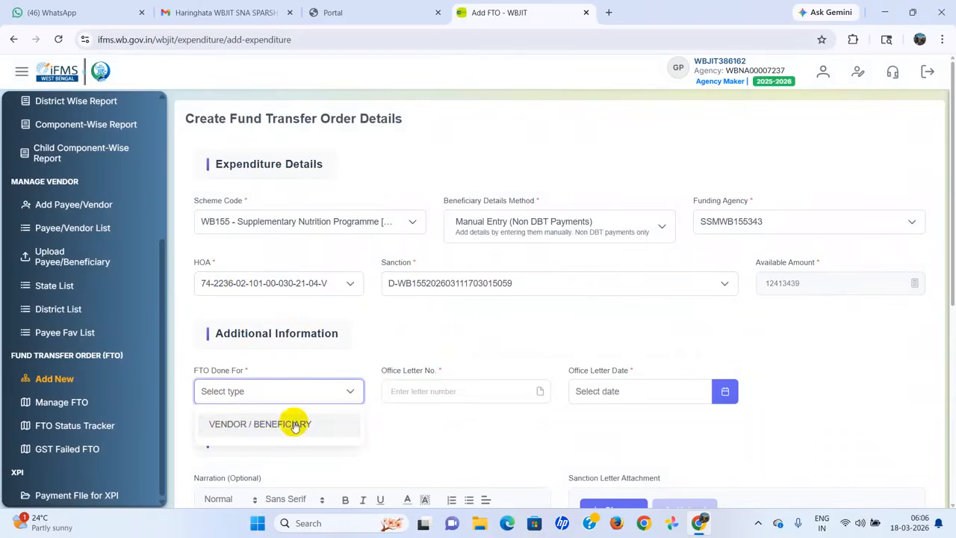
pyautogui.click(292, 423)
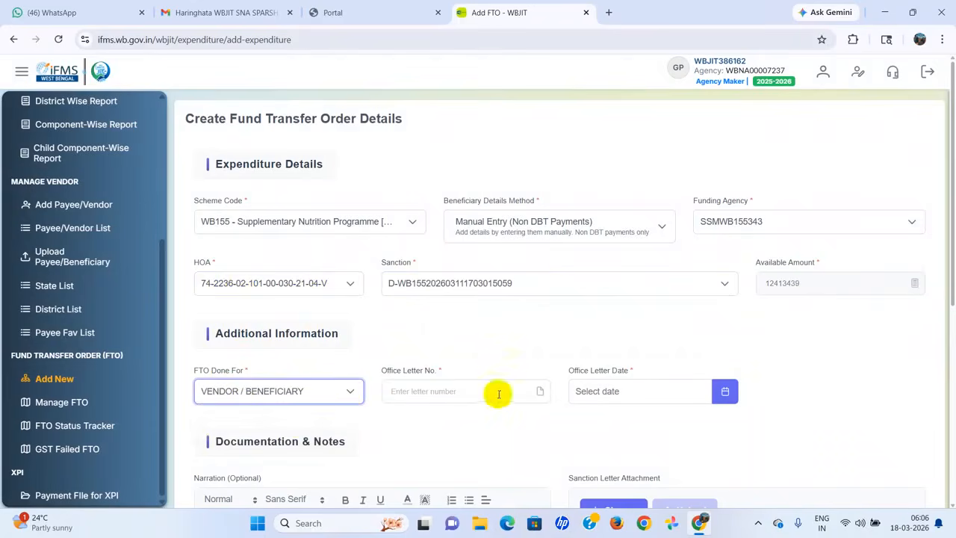
pyautogui.click(466, 392)
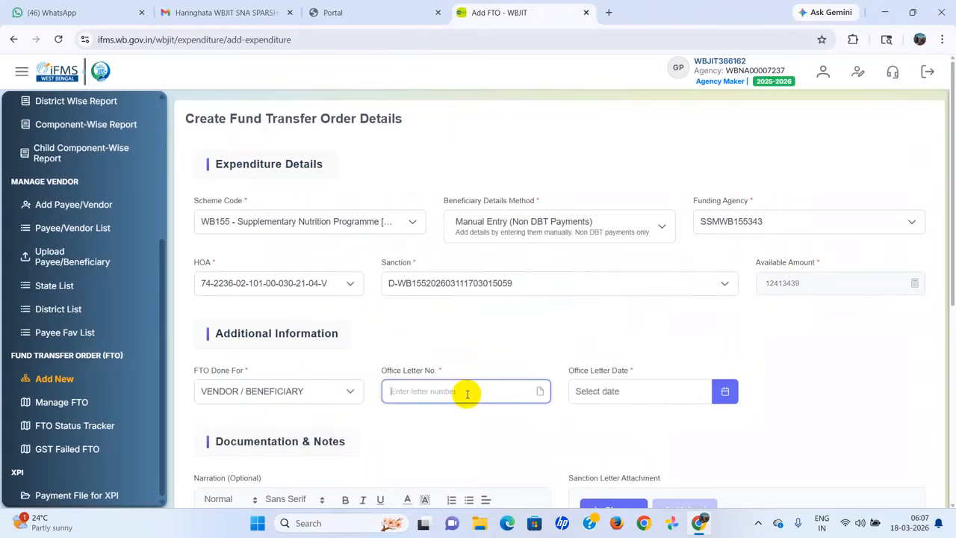
pyautogui.write('1')
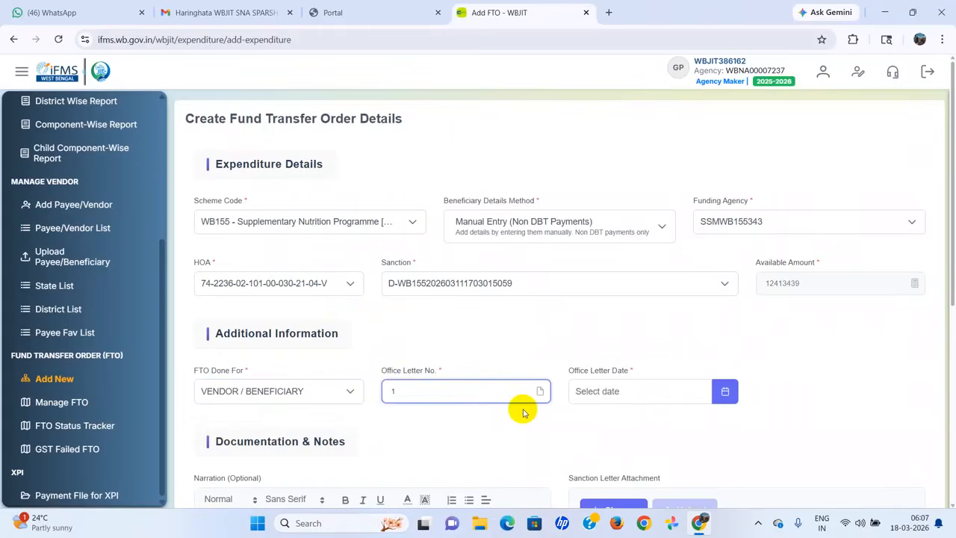
pyautogui.write('71/')
pyautogui.write('ICDS/HGT')
pyautogui.click(722, 392)
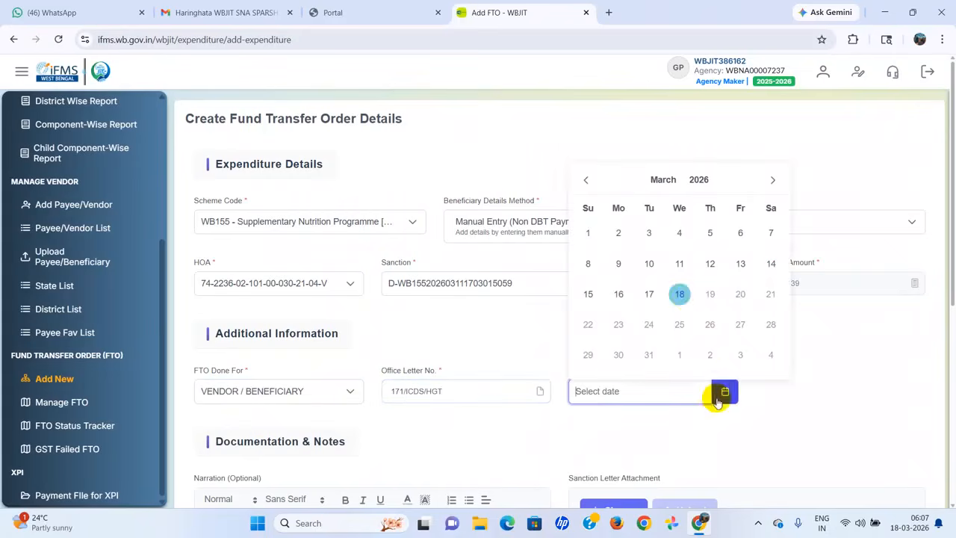
pyautogui.click(681, 296)
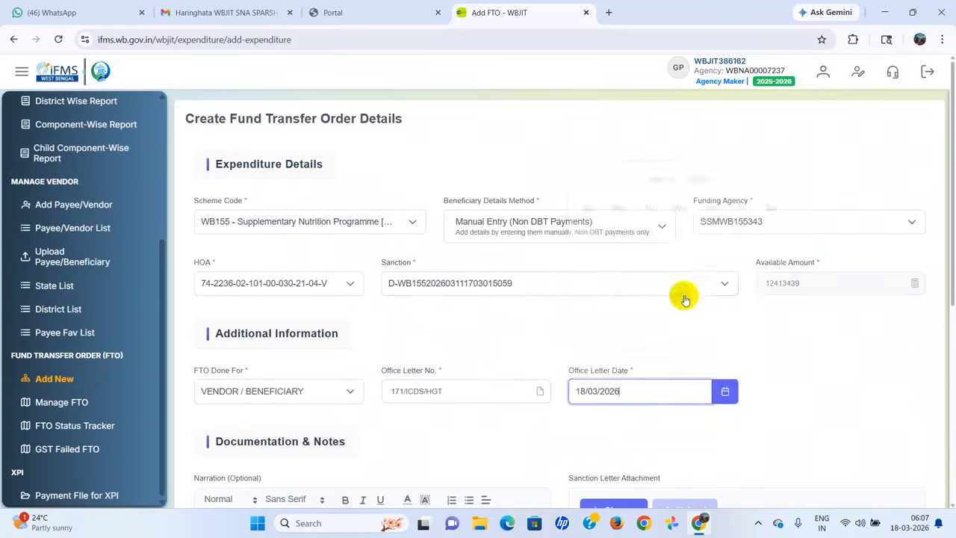
pyautogui.scroll(-1, 508, 344)
pyautogui.scroll(-1, 507, 345)
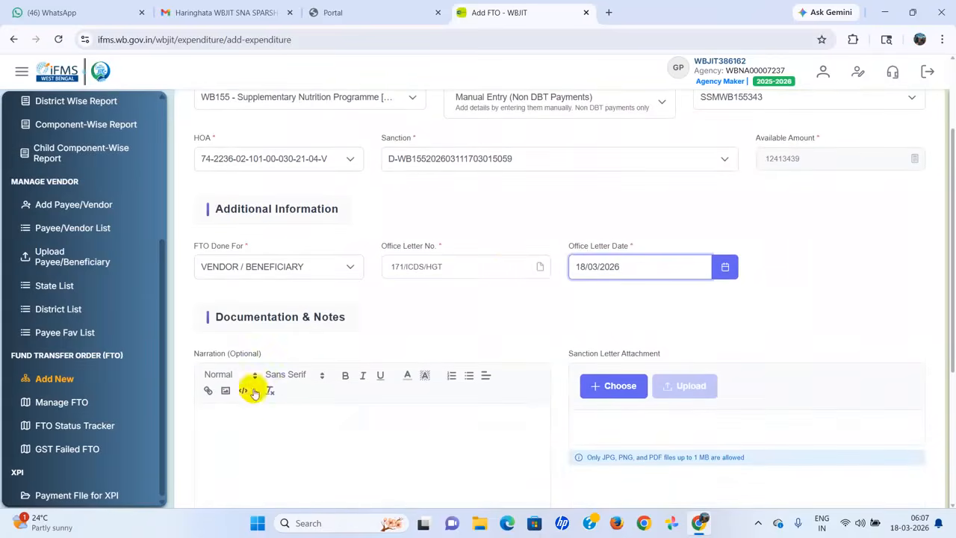
# Step: Paste the narration 'Mastard Oil Bill for March 26 to April 26' and attach the PMFS sanction order PDF
pyautogui.click(247, 429)
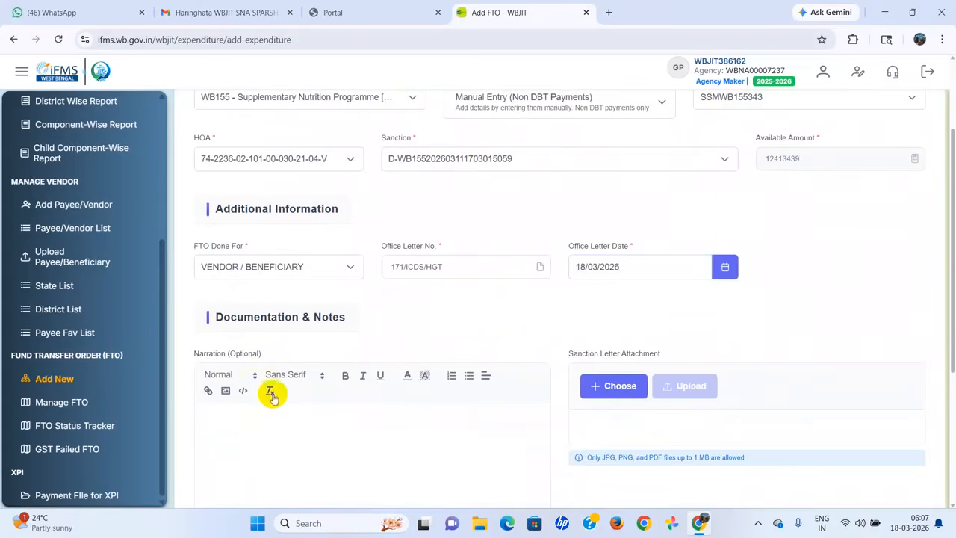
pyautogui.write('Mastard Oil Bill for March 26 to April 26')
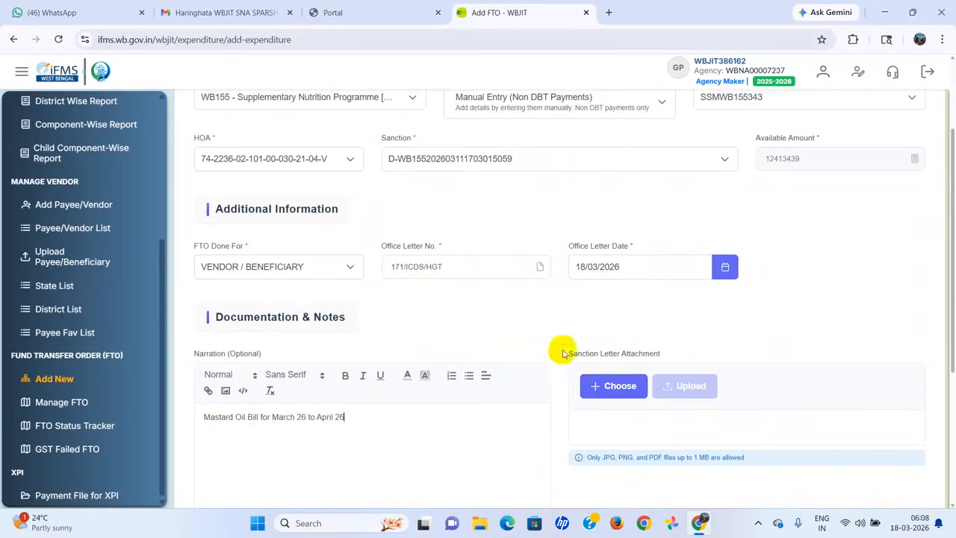
pyautogui.click(612, 387)
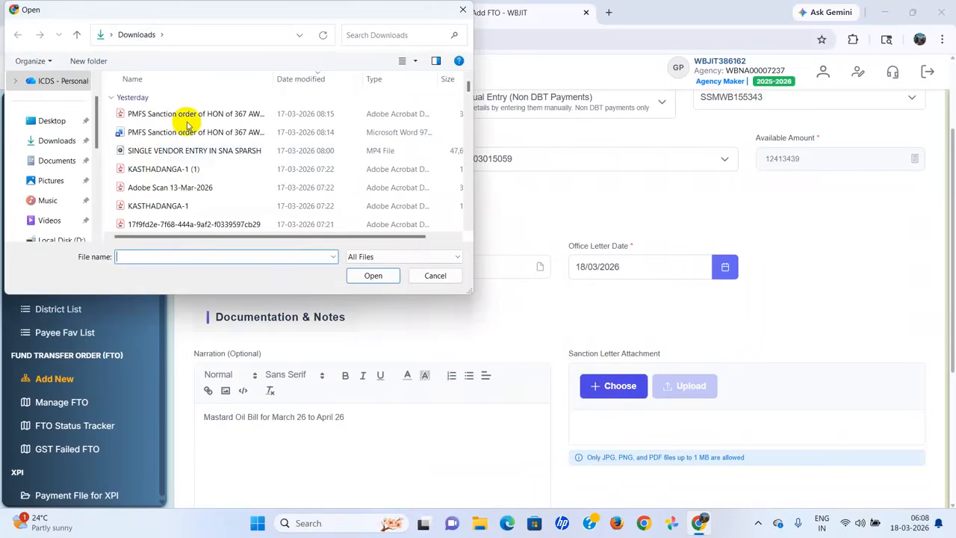
pyautogui.click(243, 118)
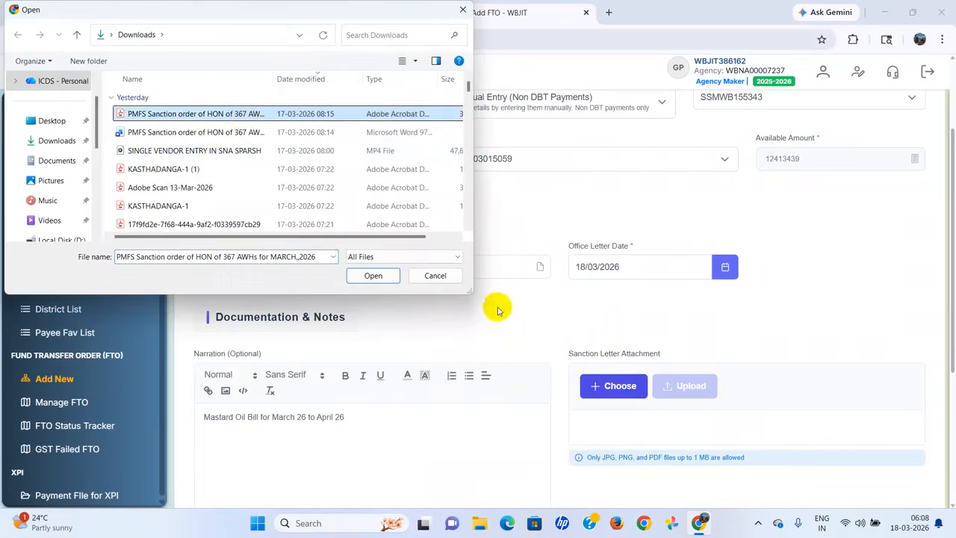
pyautogui.click(370, 275)
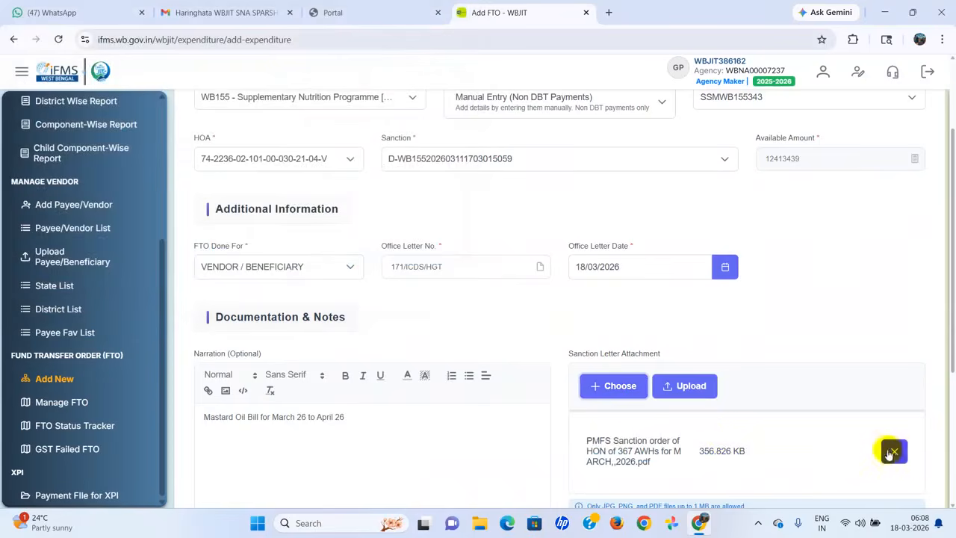
# Step: Replace that attachment with sanction letter KASTHADANGA-1 (1).pdf (180.222 KB)
pyautogui.click(892, 451)
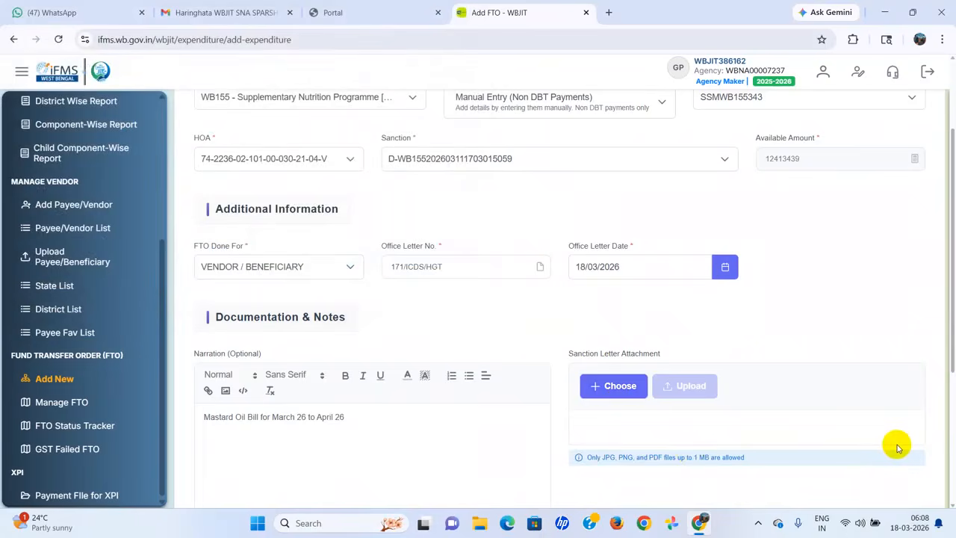
pyautogui.click(613, 385)
pyautogui.click(164, 169)
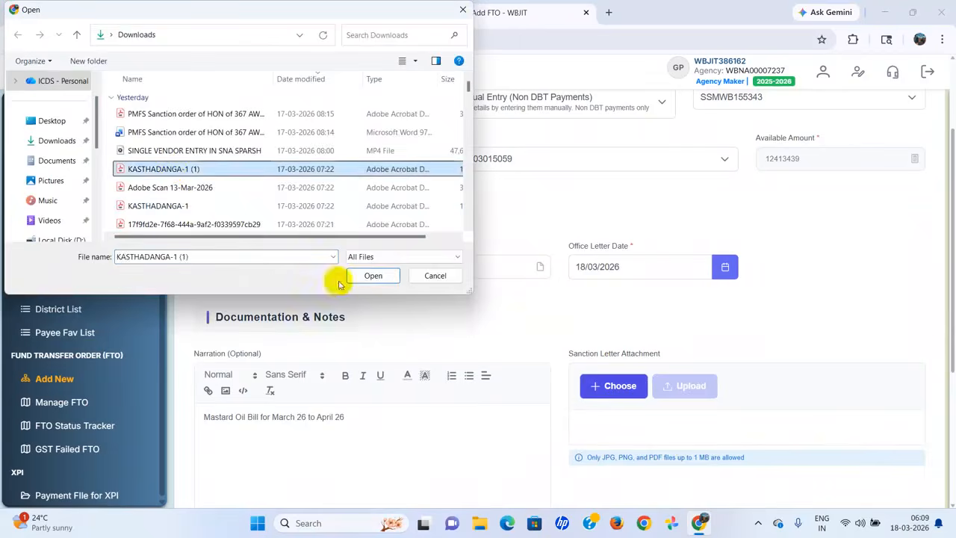
pyautogui.click(374, 276)
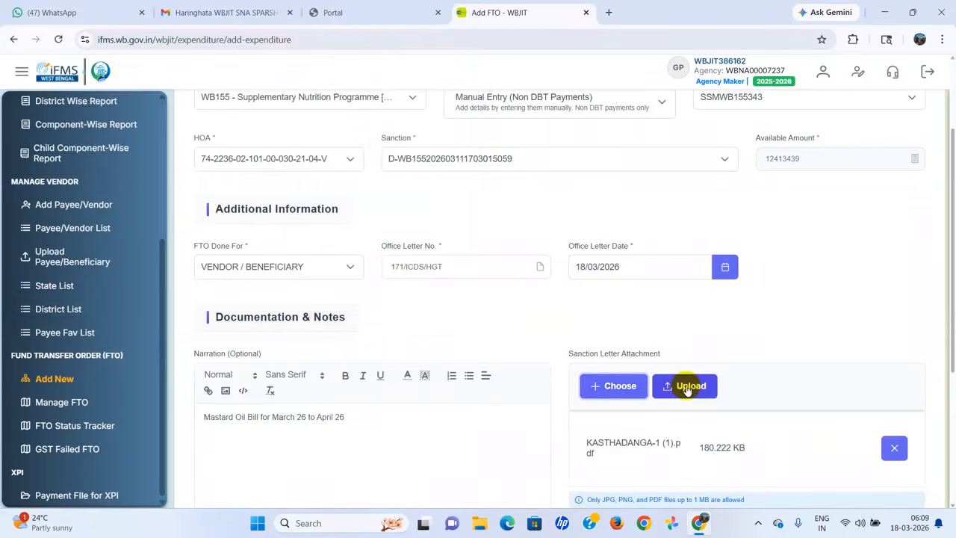
pyautogui.scroll(-2, 725, 387)
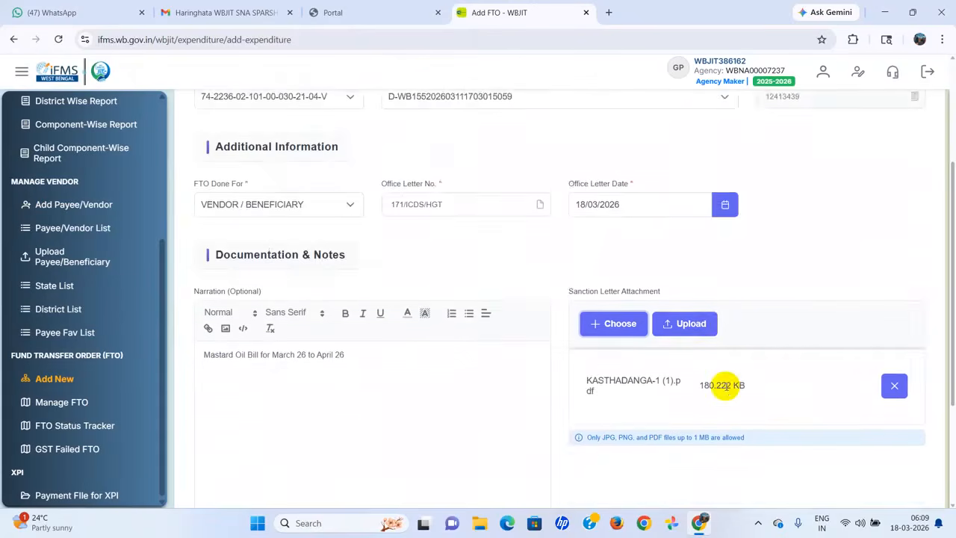
pyautogui.scroll(-1, 725, 386)
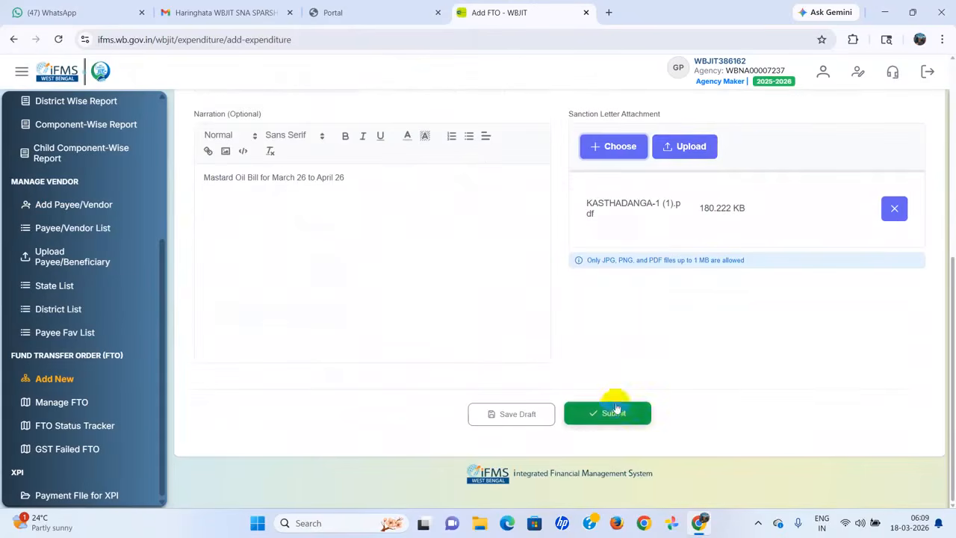
# Step: Upload the sanction letter, then submit and confirm to create the FTO
pyautogui.click(698, 146)
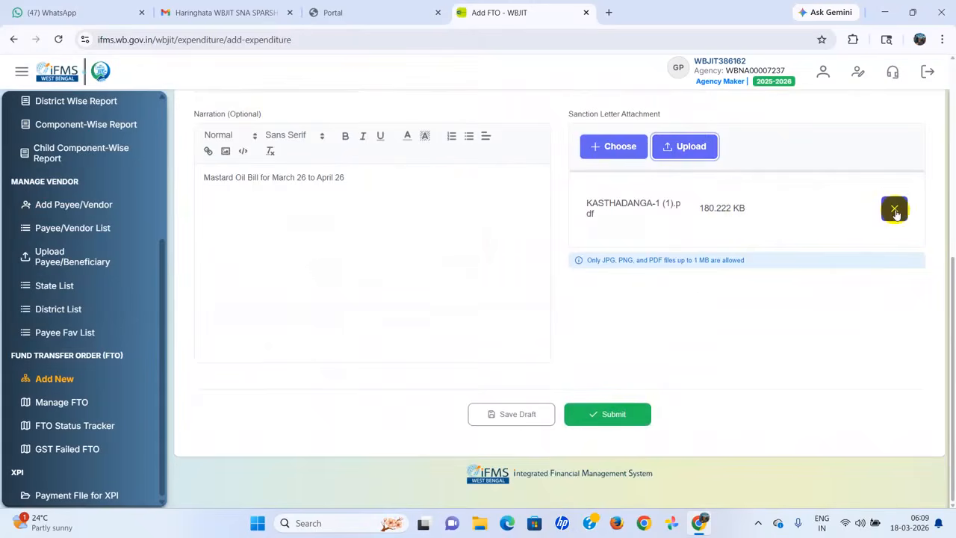
pyautogui.click(611, 420)
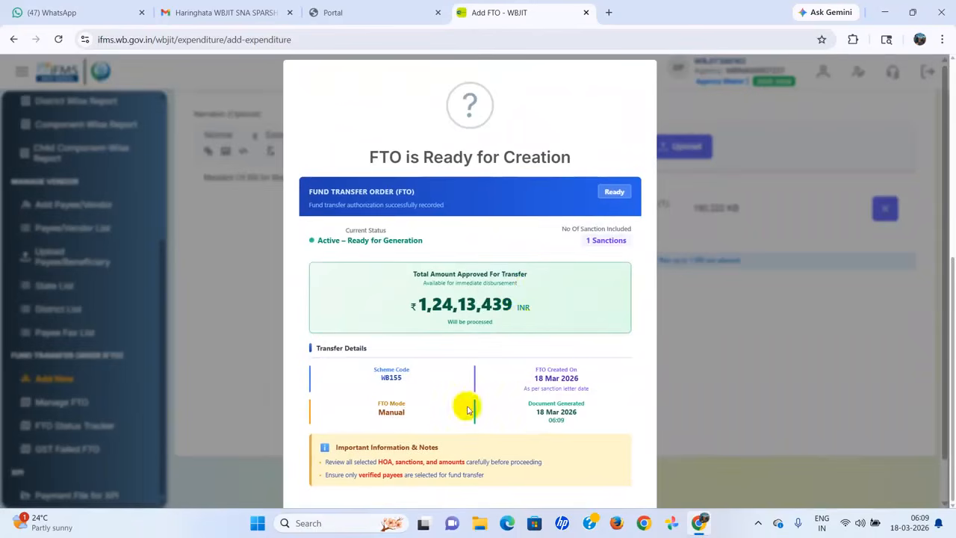
pyautogui.scroll(-1, 560, 438)
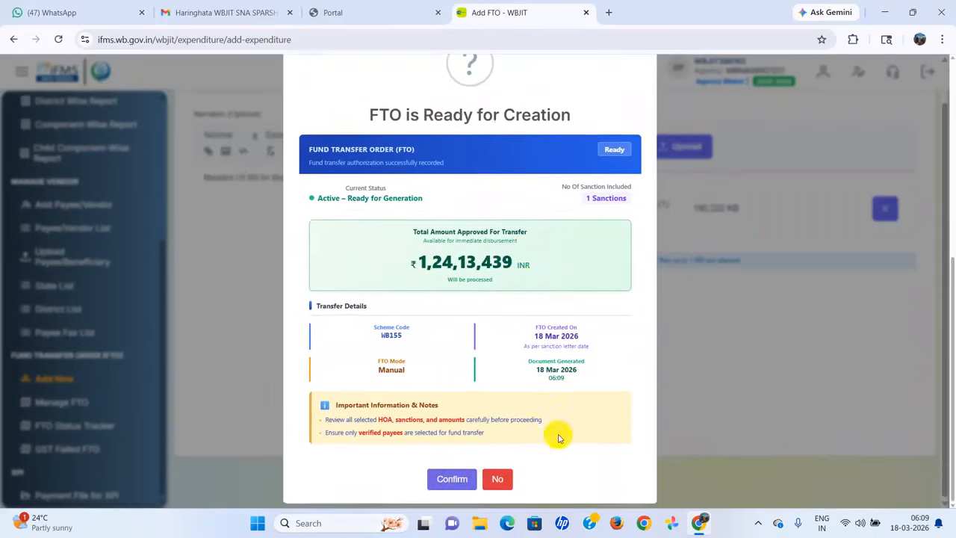
pyautogui.click(453, 479)
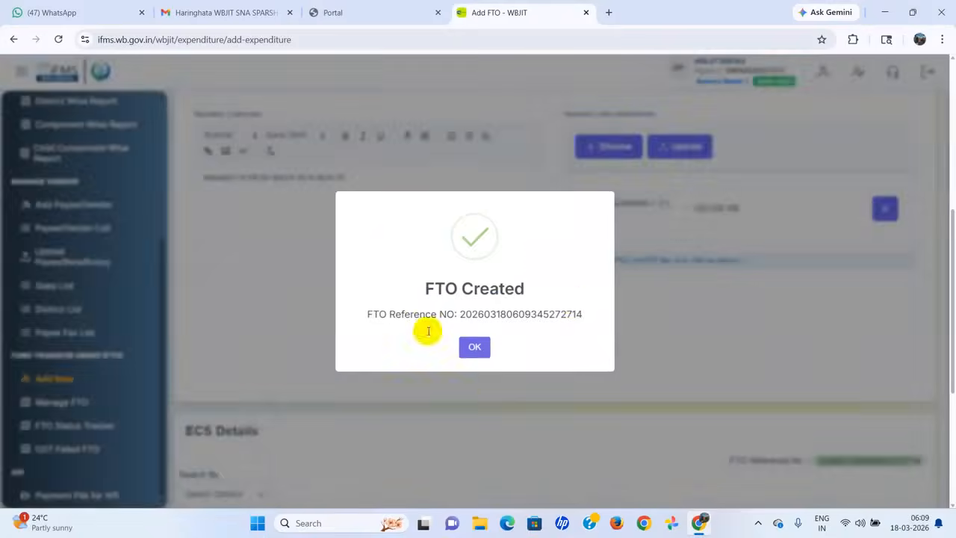
pyautogui.click(471, 351)
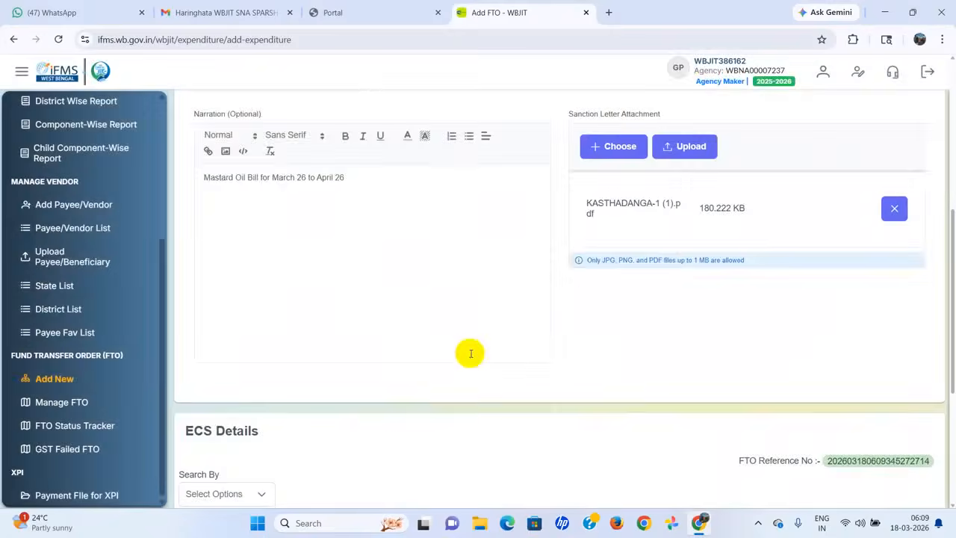
pyautogui.scroll(-3, 595, 331)
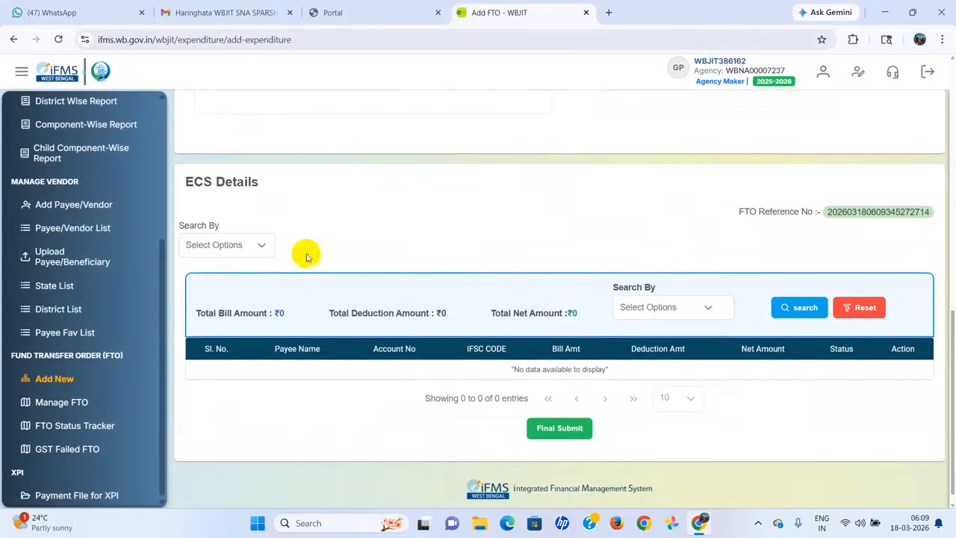
# Step: Search payees by Payee Name 'ka' and add the matching payee to ECS Details
pyautogui.click(263, 247)
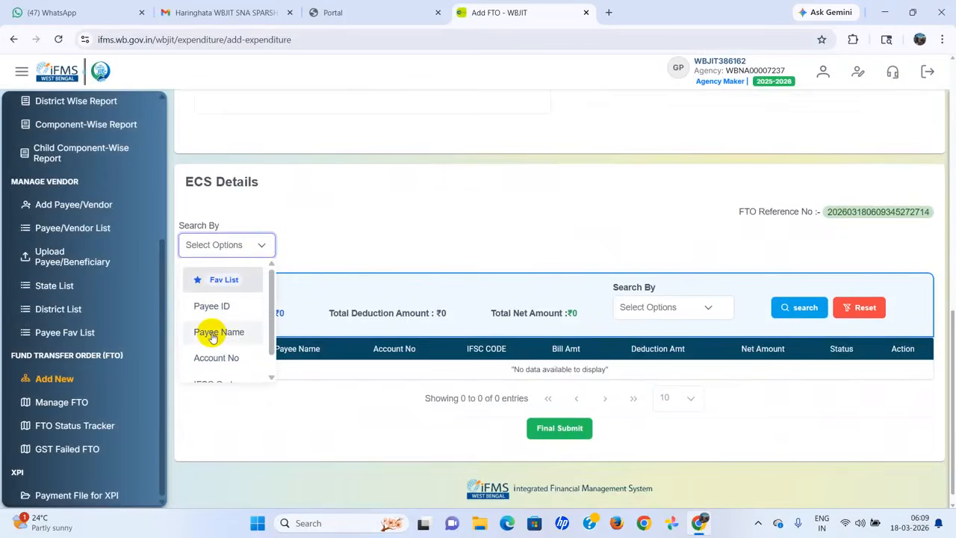
pyautogui.click(215, 332)
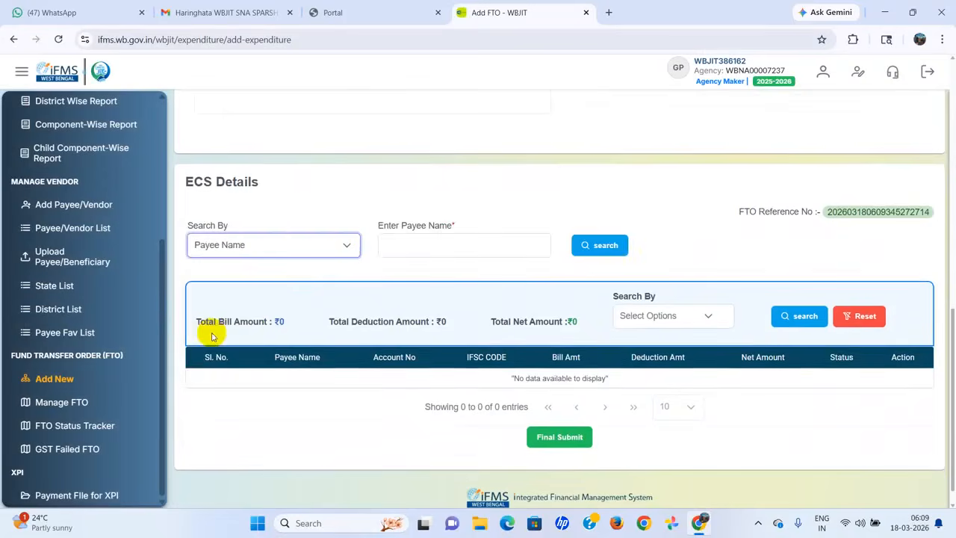
pyautogui.click(453, 246)
pyautogui.write('kas')
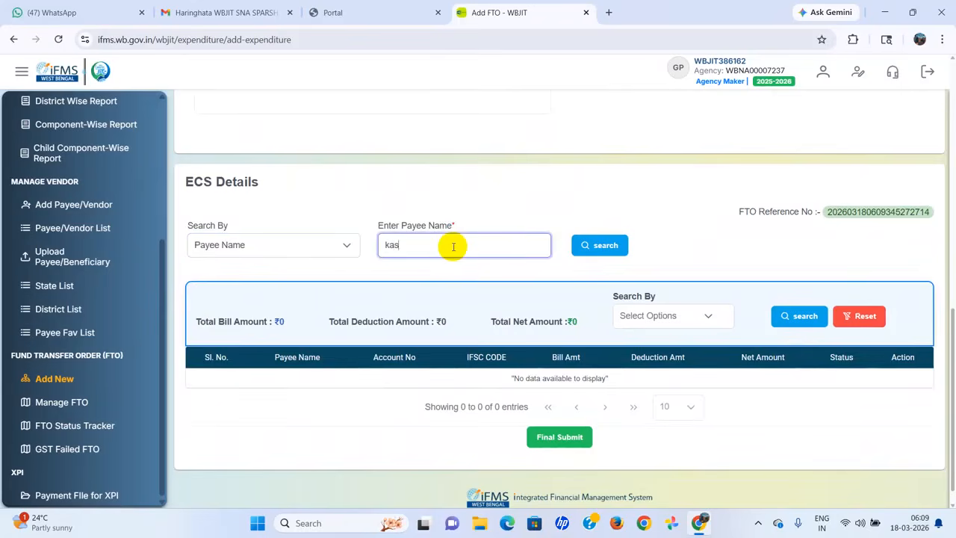
pyautogui.click(598, 246)
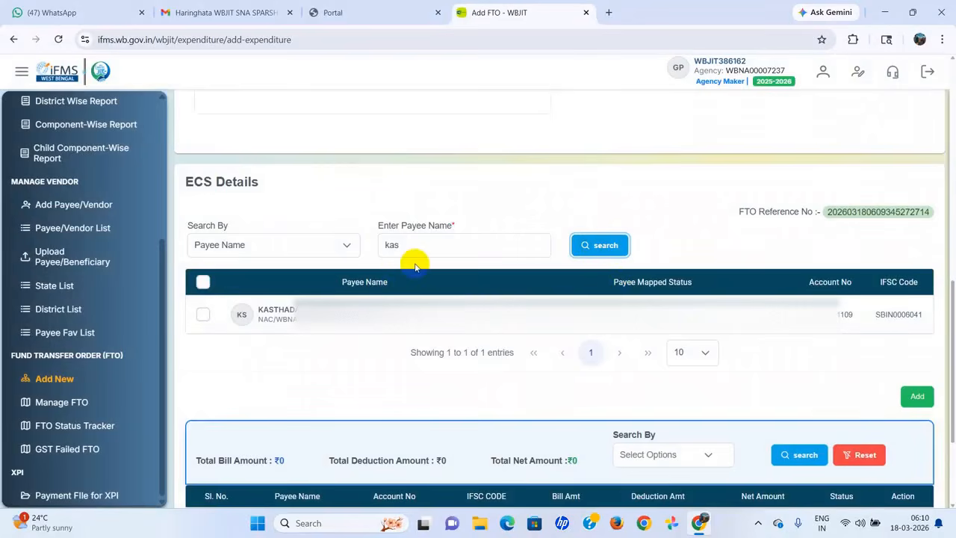
pyautogui.click(203, 315)
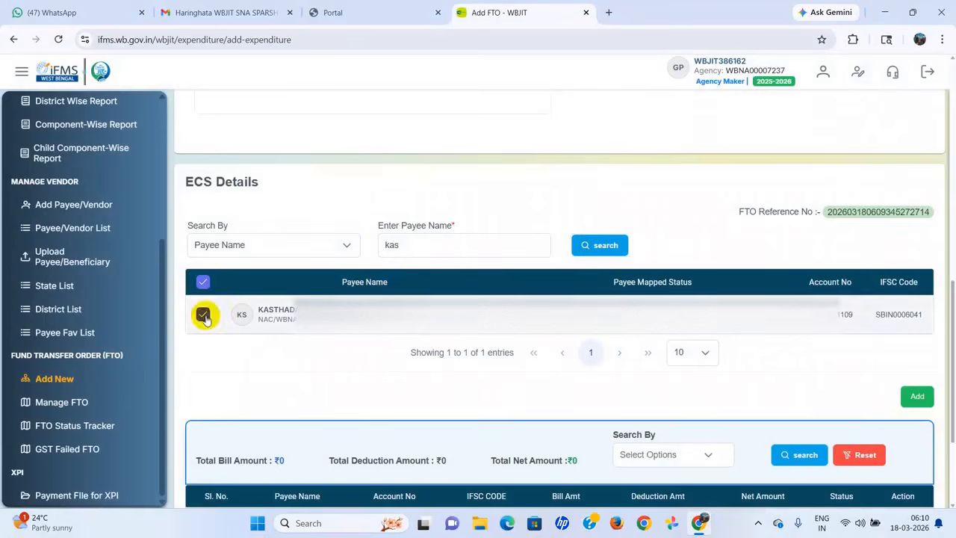
pyautogui.click(920, 402)
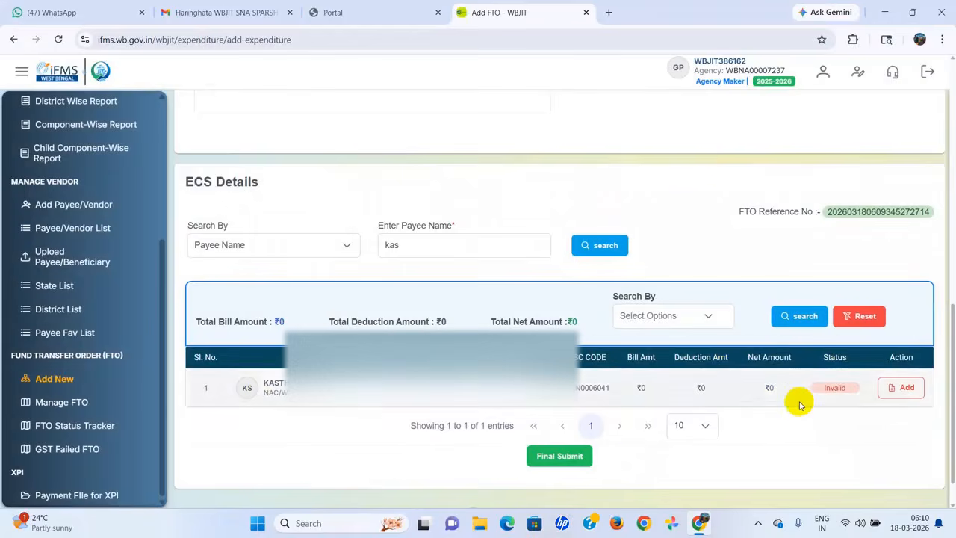
# Step: Open the Add Sub Voucher form from the payee row's Action menu
pyautogui.moveTo(855, 394)
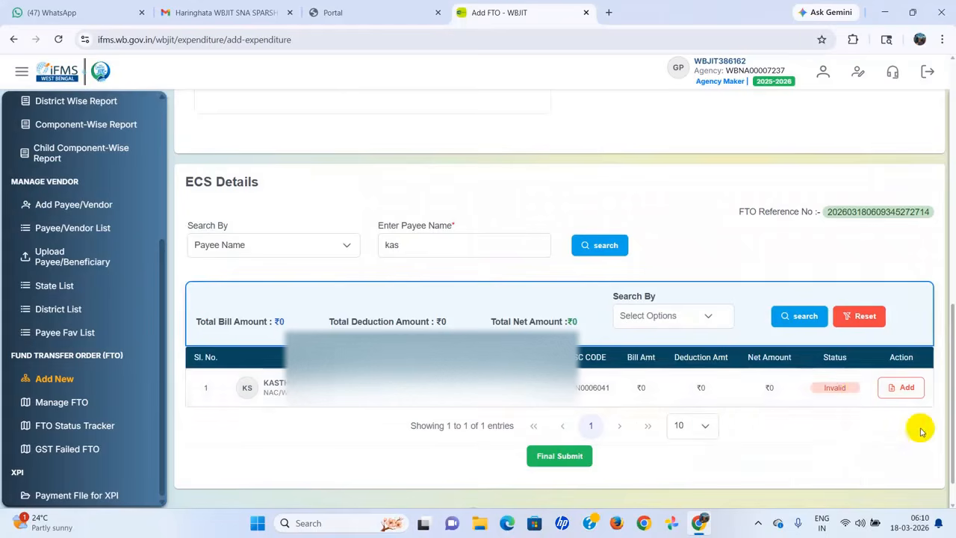
pyautogui.click(905, 389)
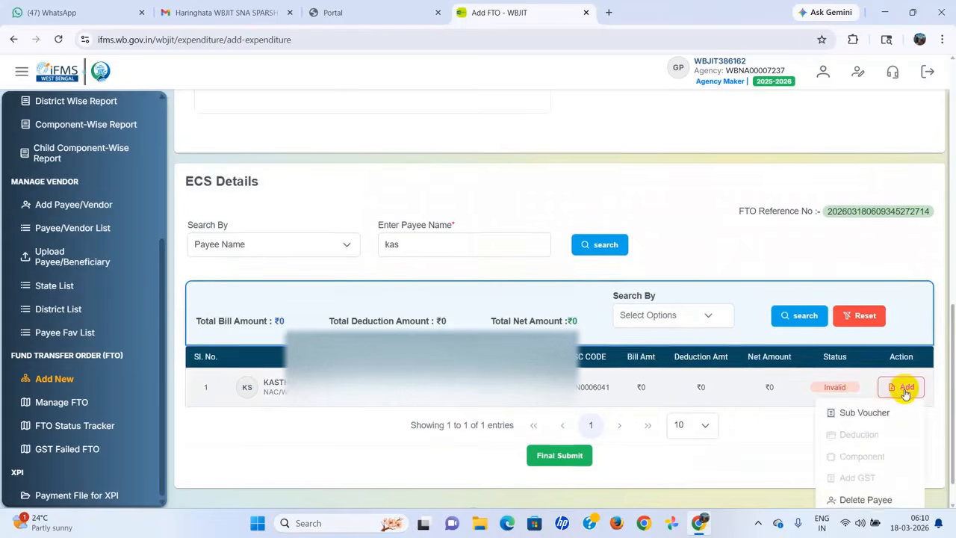
pyautogui.scroll(-1, 905, 394)
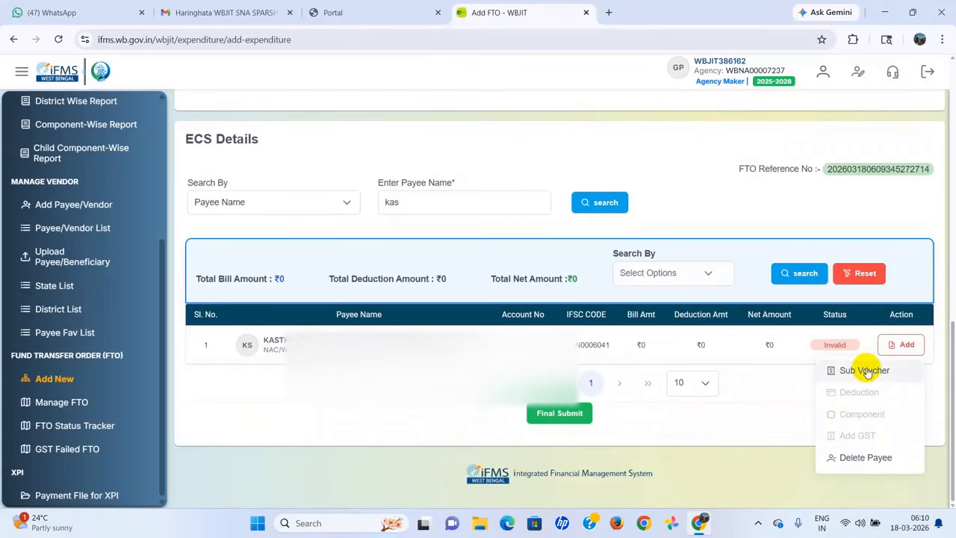
pyautogui.click(864, 370)
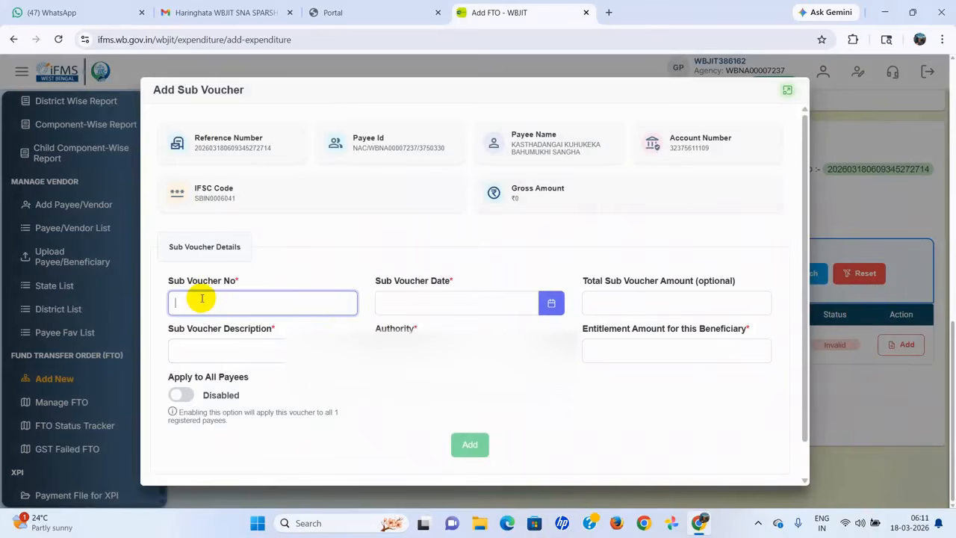
# Step: Enter sub voucher number 4/2025-2026 and date 18/03/2026
pyautogui.write('4/2025-2026')
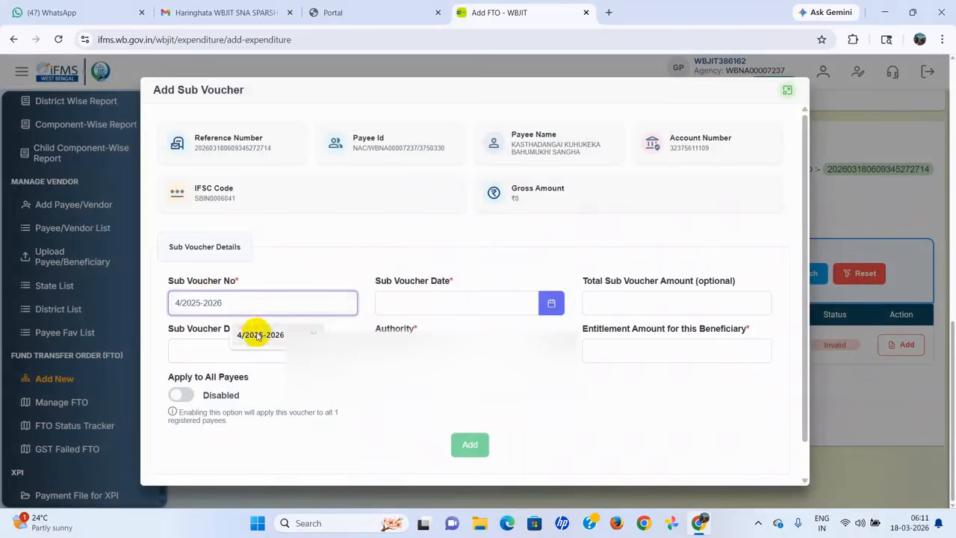
pyautogui.click(260, 335)
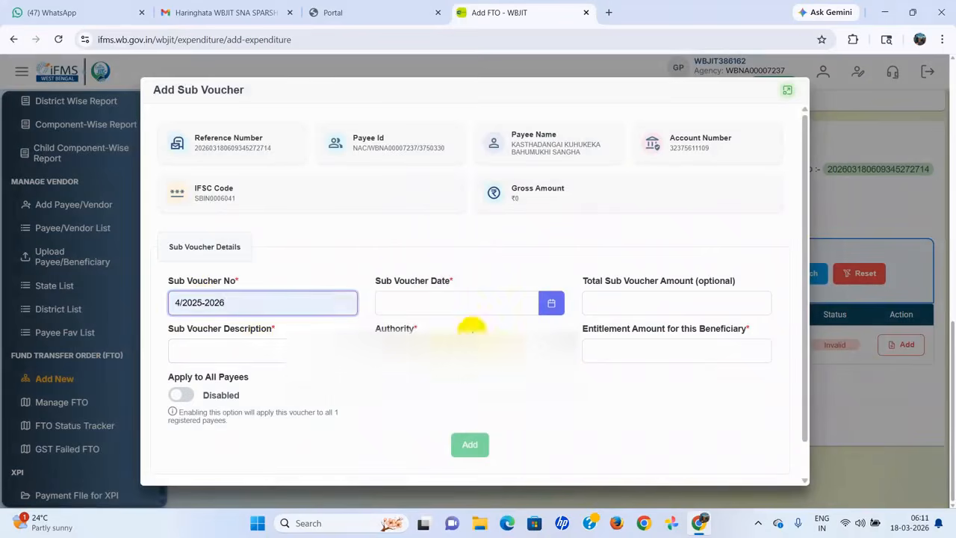
pyautogui.click(551, 302)
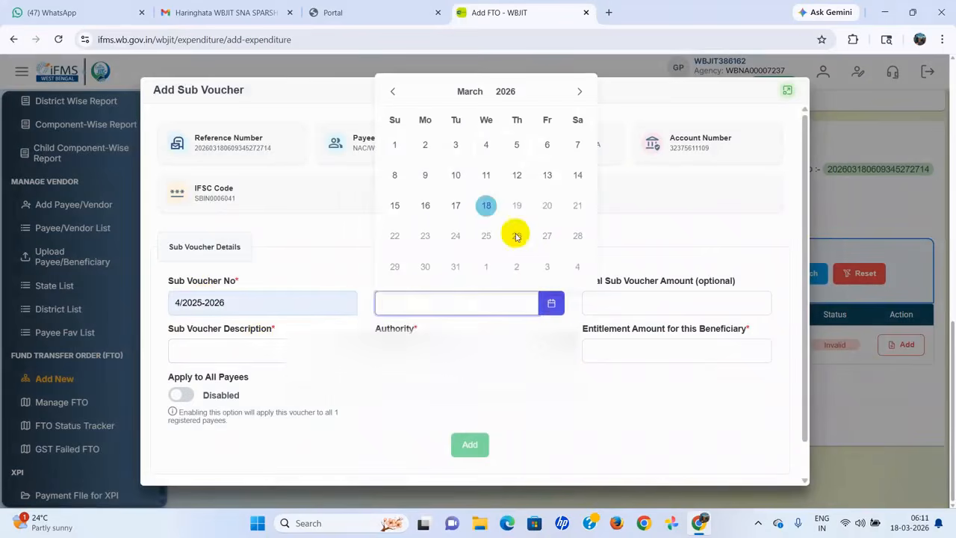
pyautogui.click(486, 203)
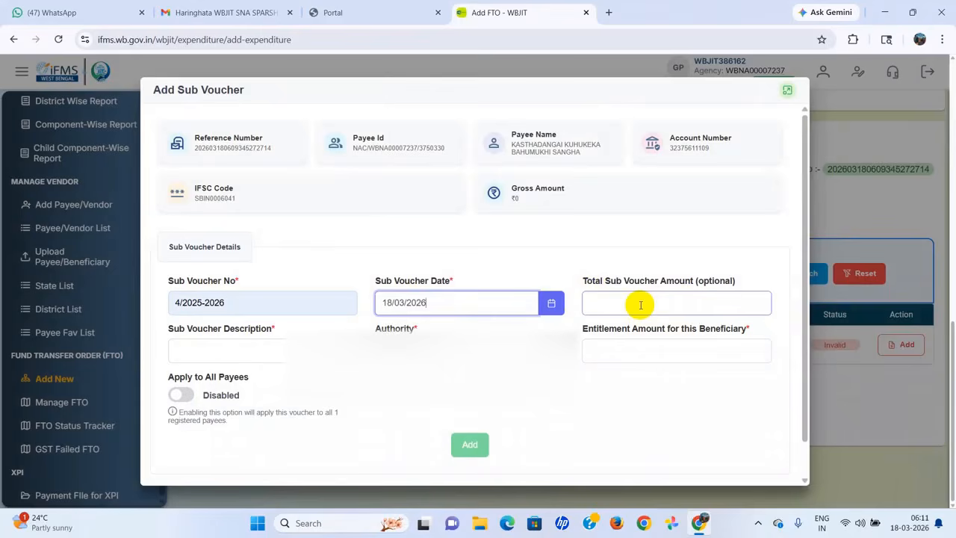
pyautogui.write('25')
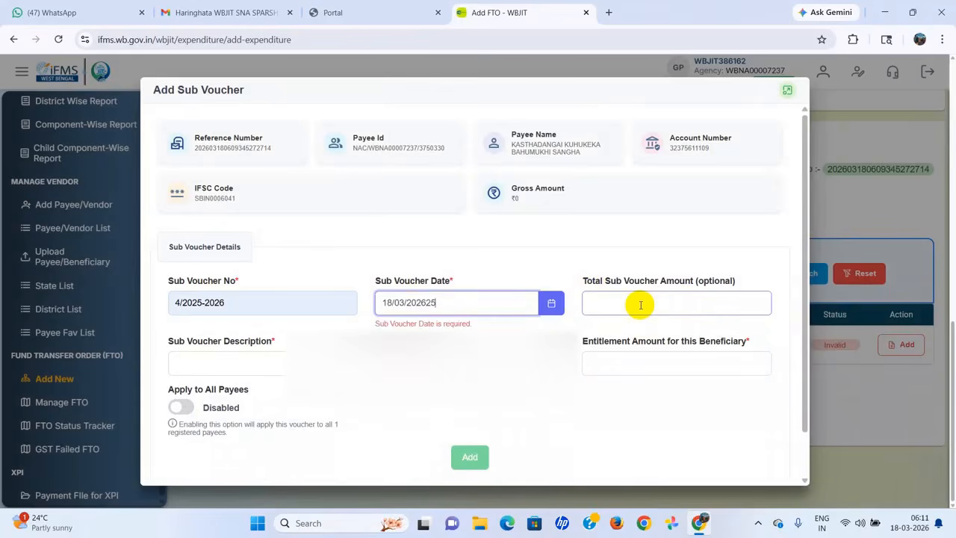
pyautogui.press('BackSpace')
pyautogui.press('BackSpace')
# Step: Enter total 280000, the mustard oil bill description, and authority CDPO HARINGHATA
pyautogui.click(639, 303)
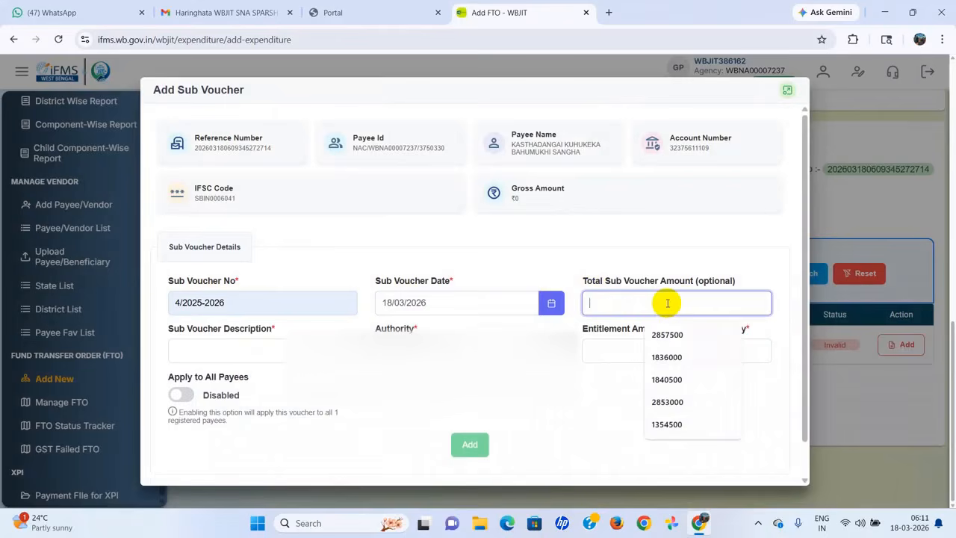
pyautogui.write('2800')
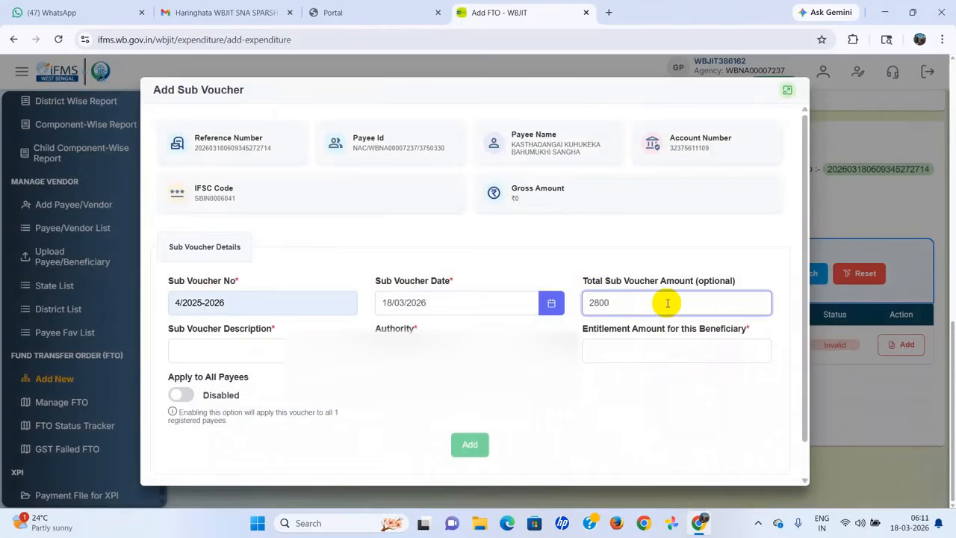
pyautogui.write('00')
pyautogui.click(233, 354)
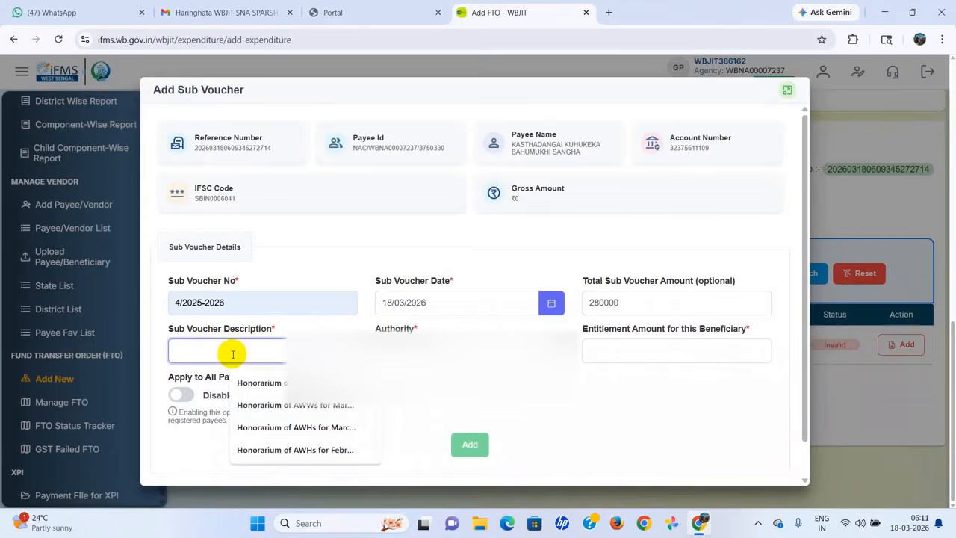
pyautogui.hotkey('ctrl', 'v')
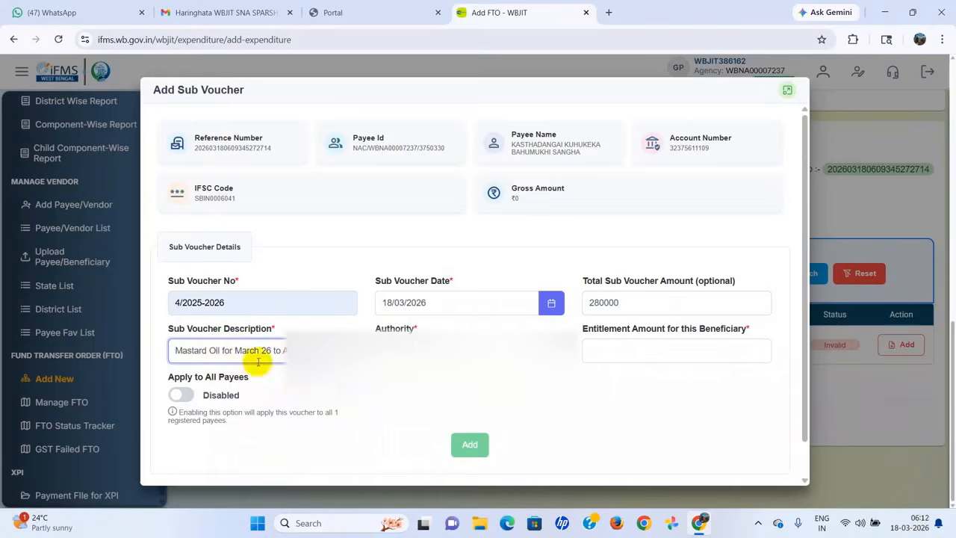
pyautogui.click(222, 349)
pyautogui.write('Bill')
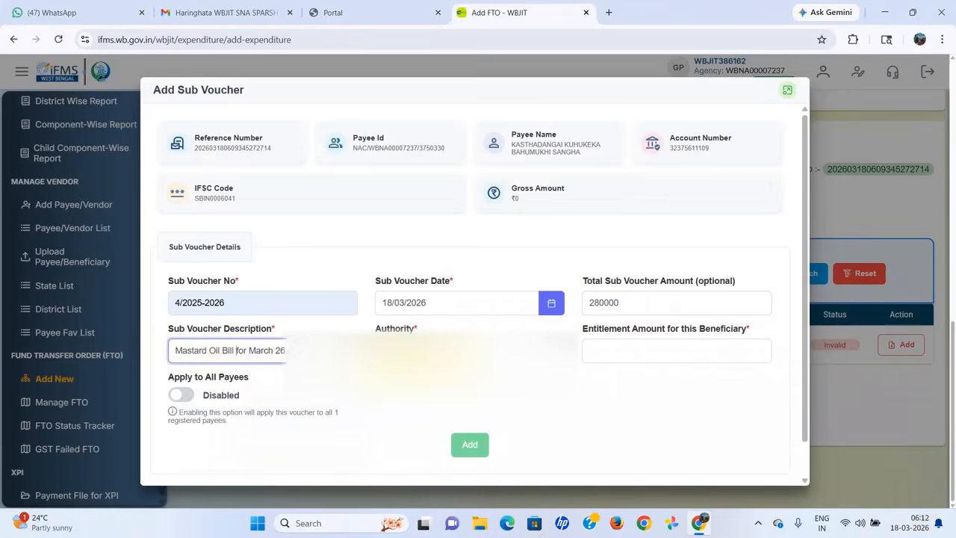
pyautogui.click(448, 350)
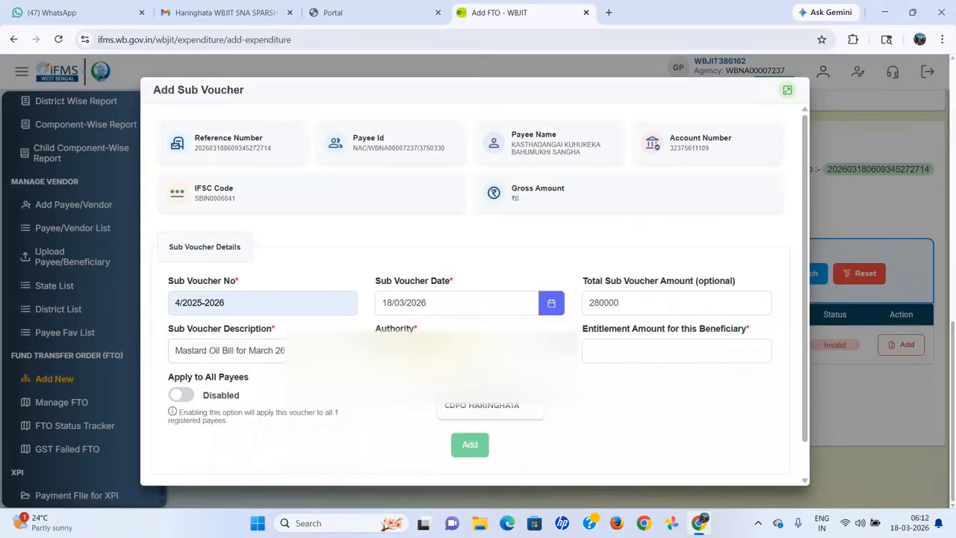
pyautogui.click(485, 404)
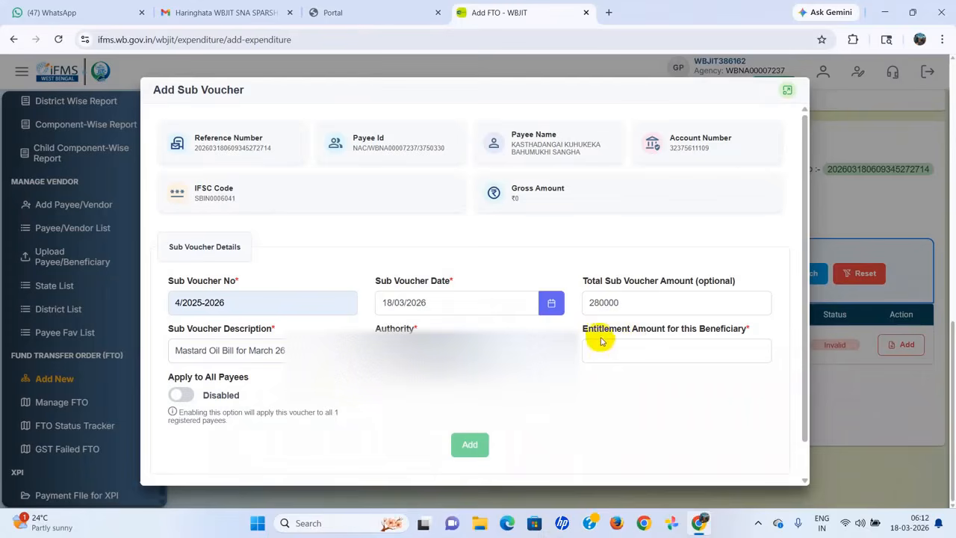
# Step: Enter a 280000 entitlement for the payee, add the sub voucher row, and close the dialog
pyautogui.click(632, 303)
pyautogui.click(627, 343)
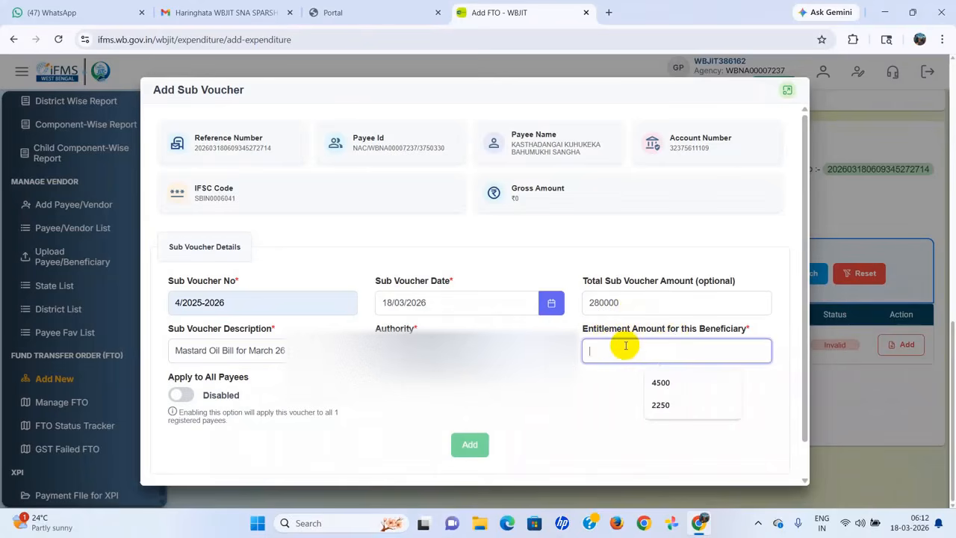
pyautogui.write('28')
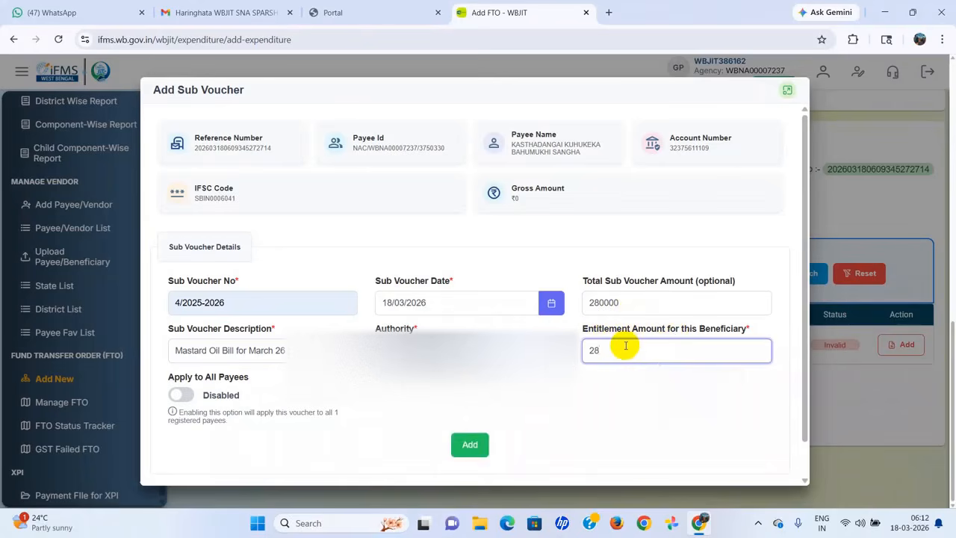
pyautogui.write('0000')
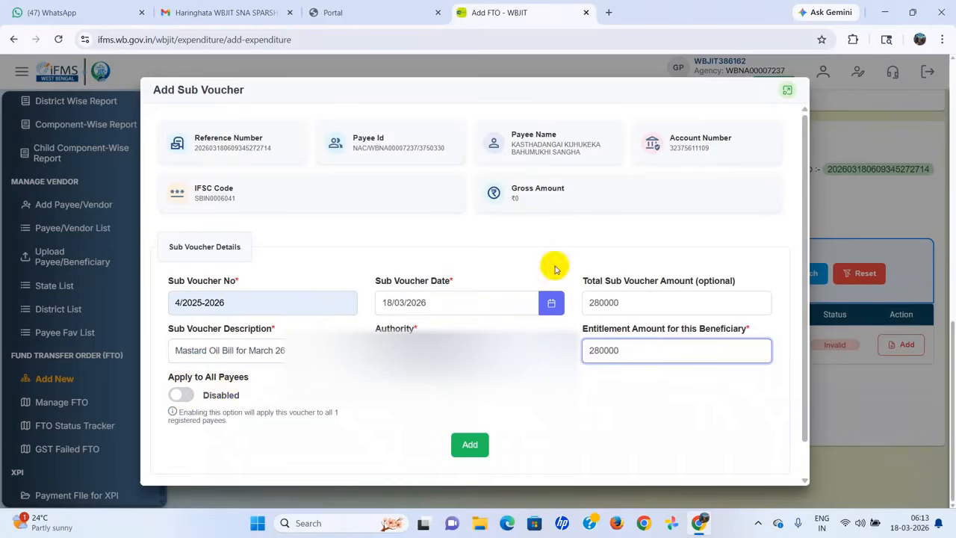
pyautogui.click(179, 397)
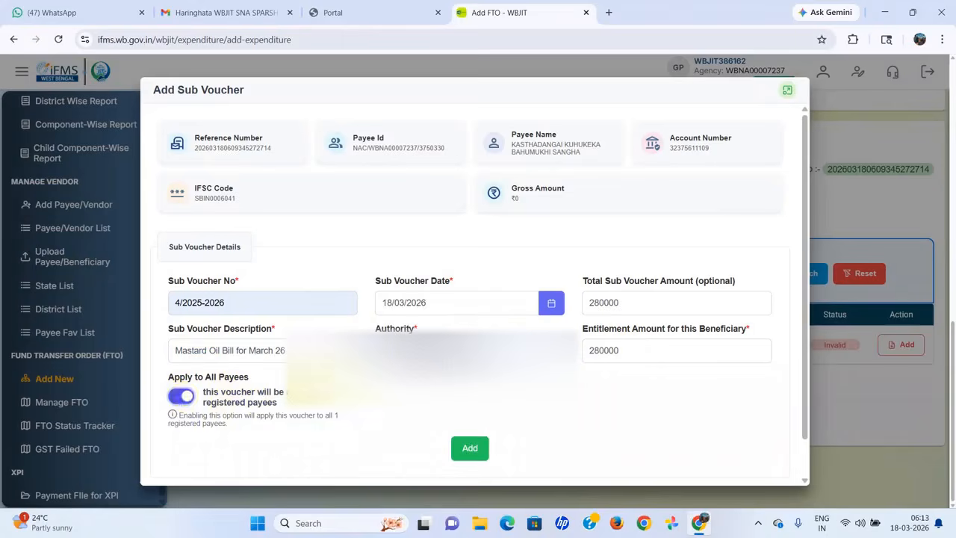
pyautogui.click(181, 396)
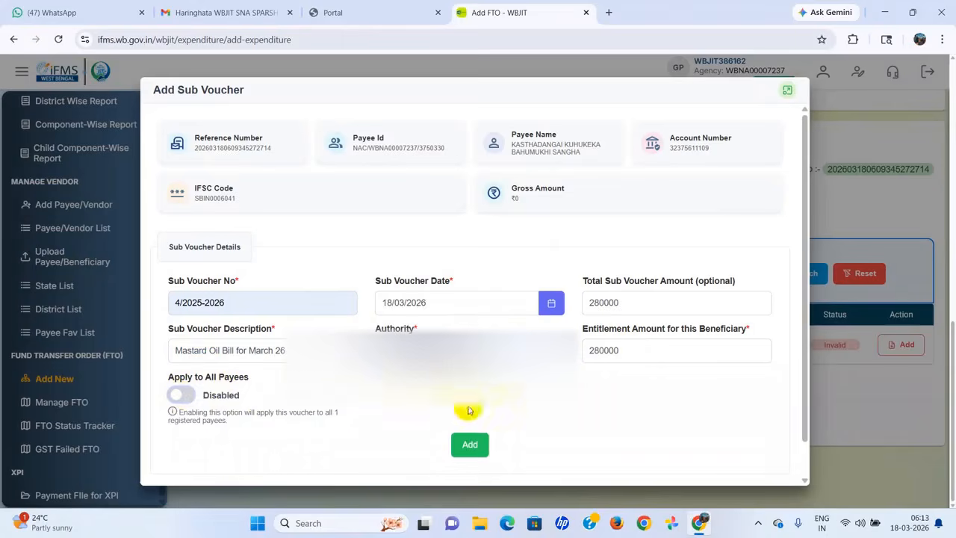
pyautogui.click(471, 448)
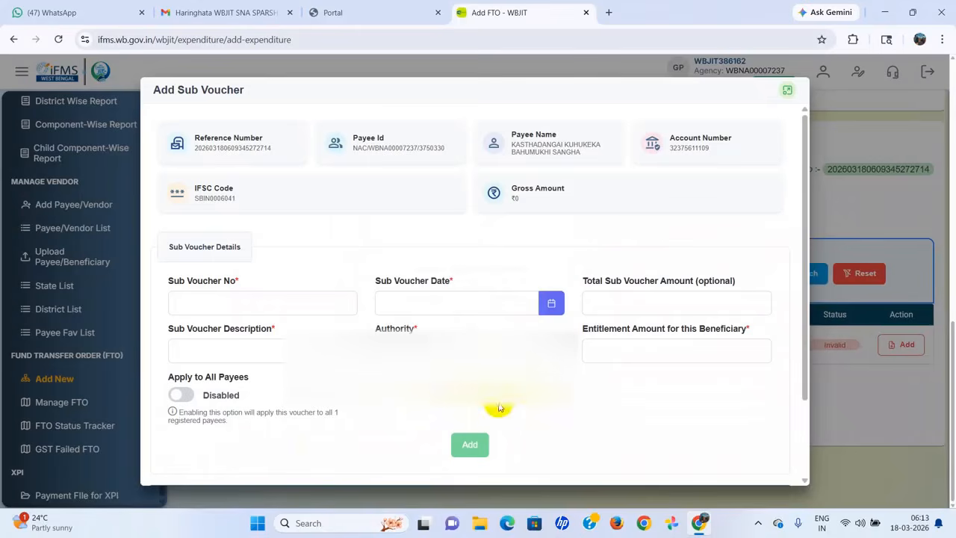
pyautogui.scroll(-2, 498, 407)
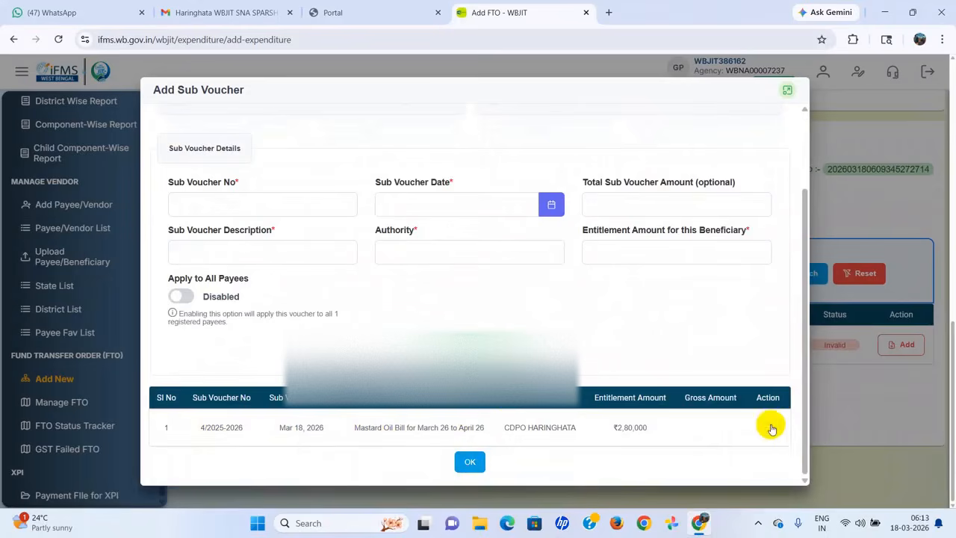
pyautogui.click(770, 427)
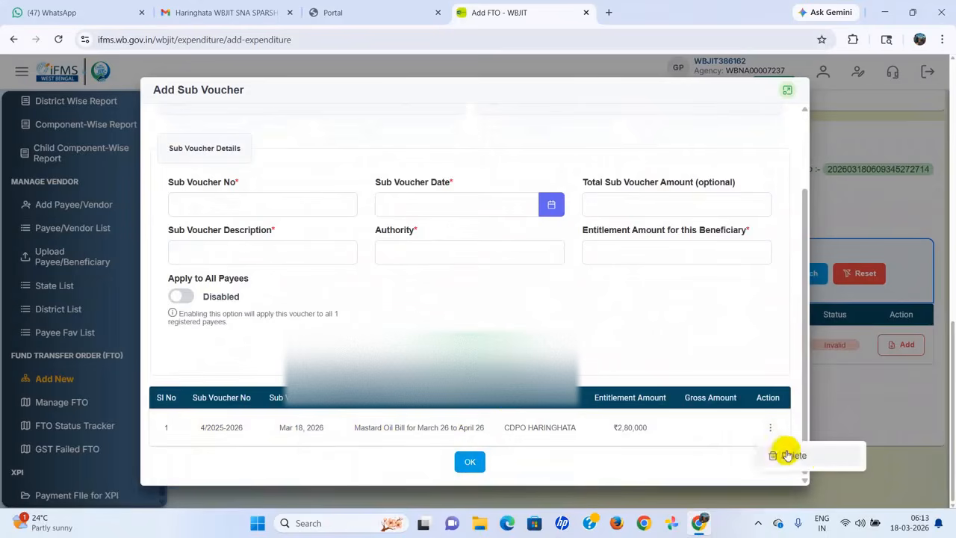
pyautogui.click(470, 460)
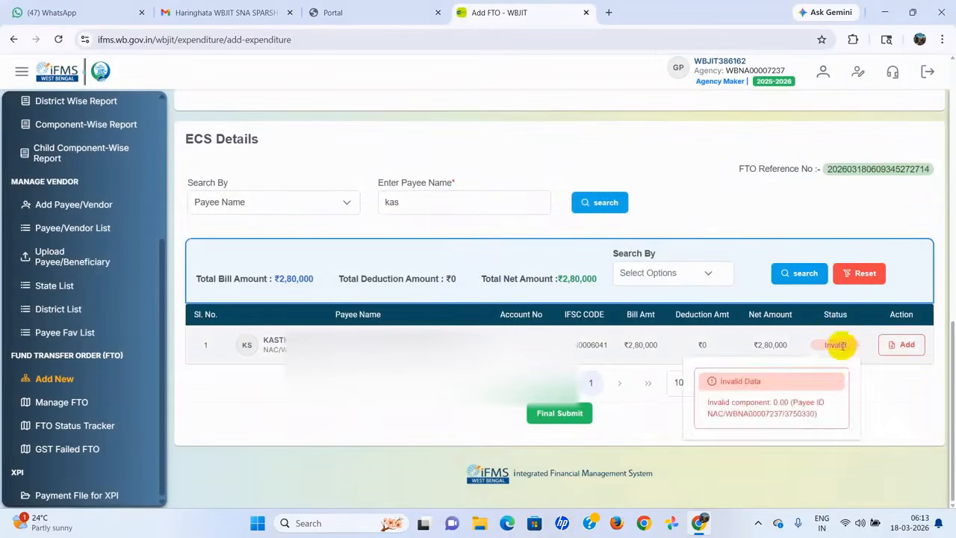
# Step: Choose Component from the payee row's Add menu to open the Select Component dialog
pyautogui.click(909, 347)
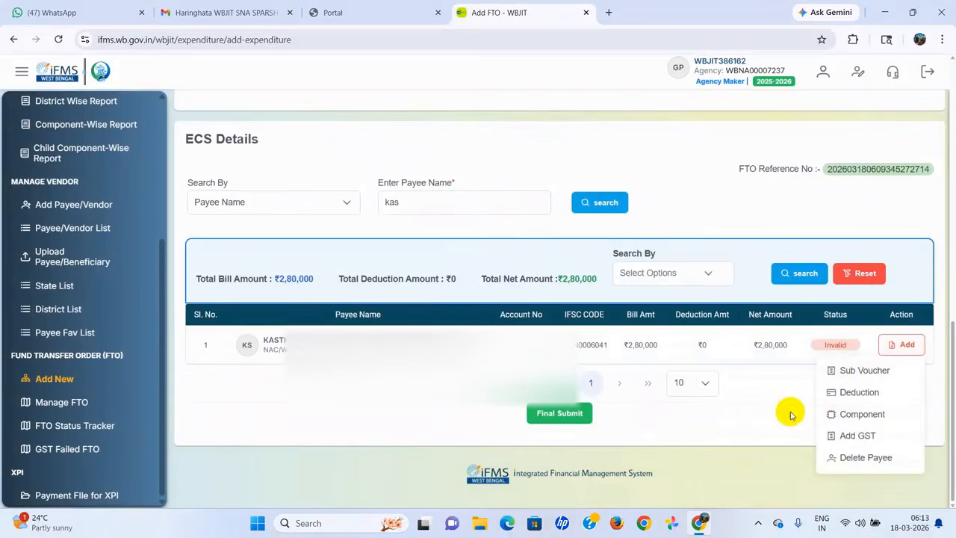
pyautogui.click(866, 415)
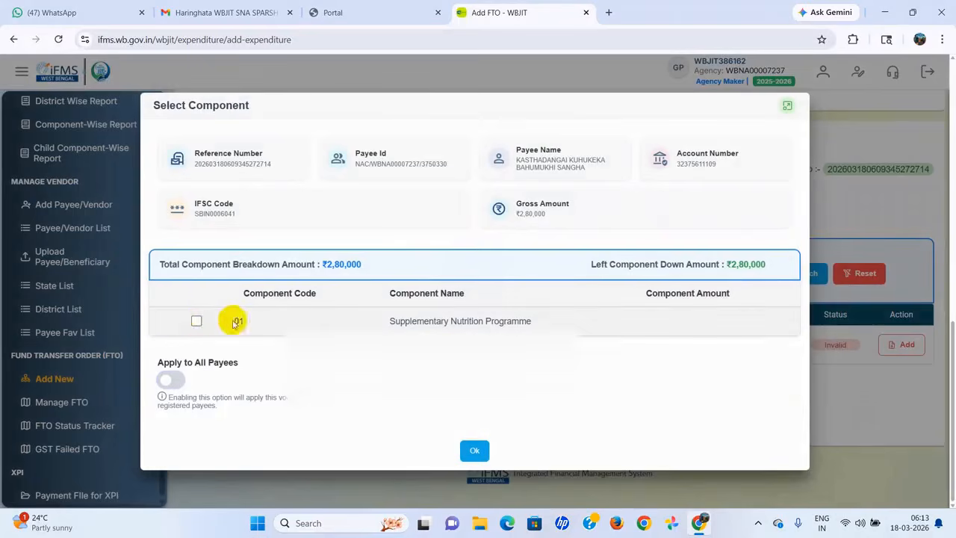
# Step: Allocate 280000 to component 01 Supplementary Nutrition Programme and tick the confirmation box
pyautogui.click(194, 321)
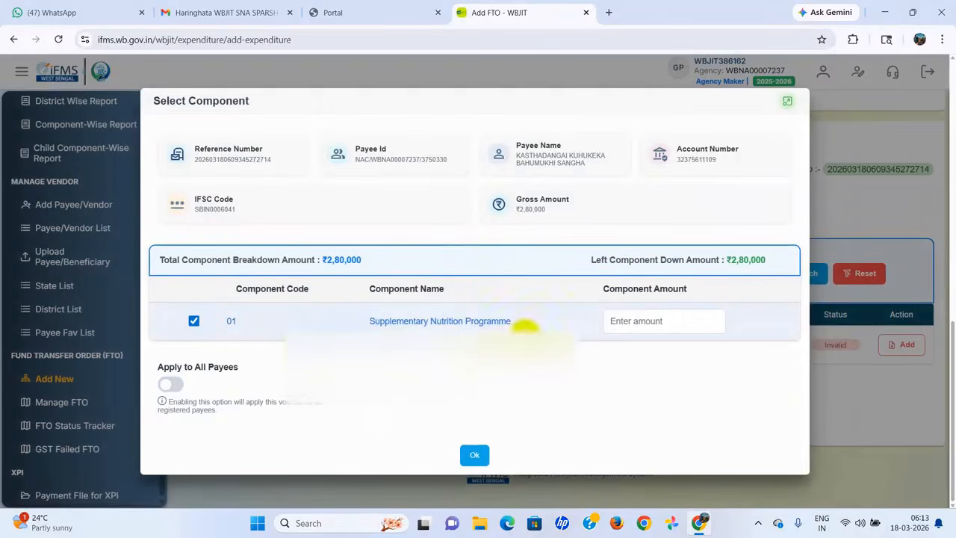
pyautogui.click(647, 322)
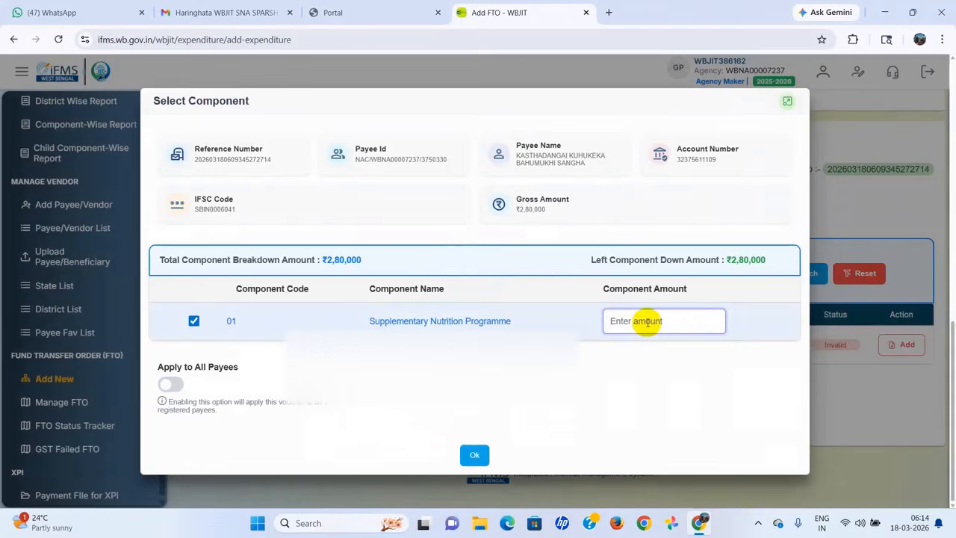
pyautogui.write('2')
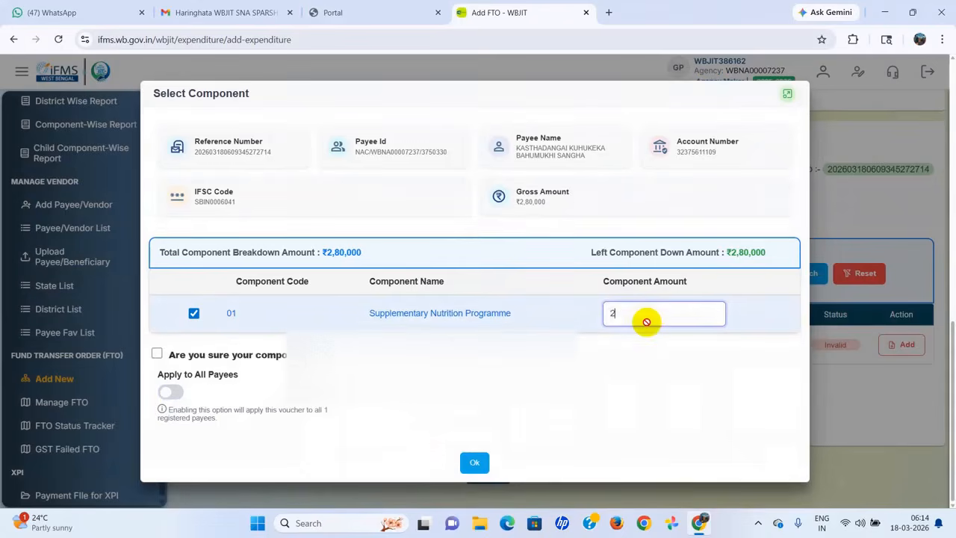
pyautogui.write('8000')
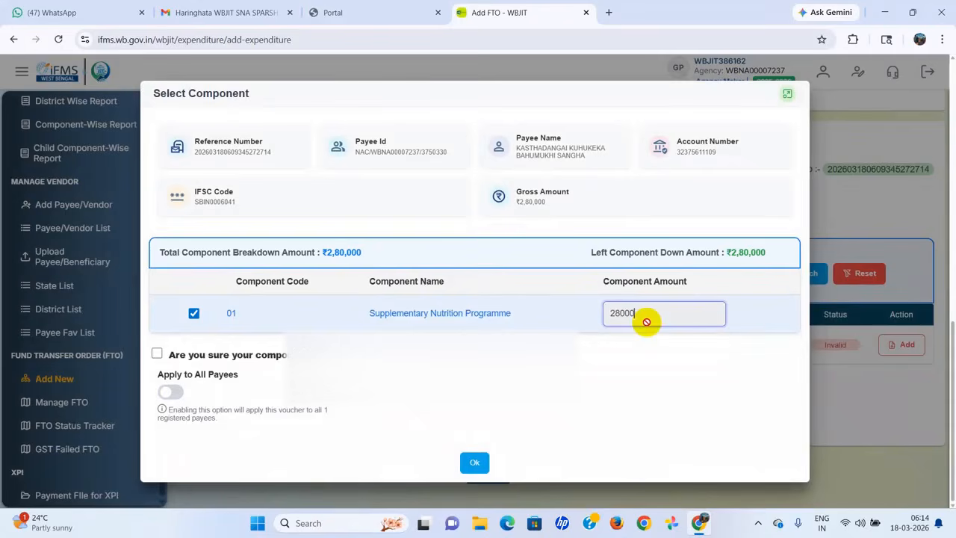
pyautogui.write('0')
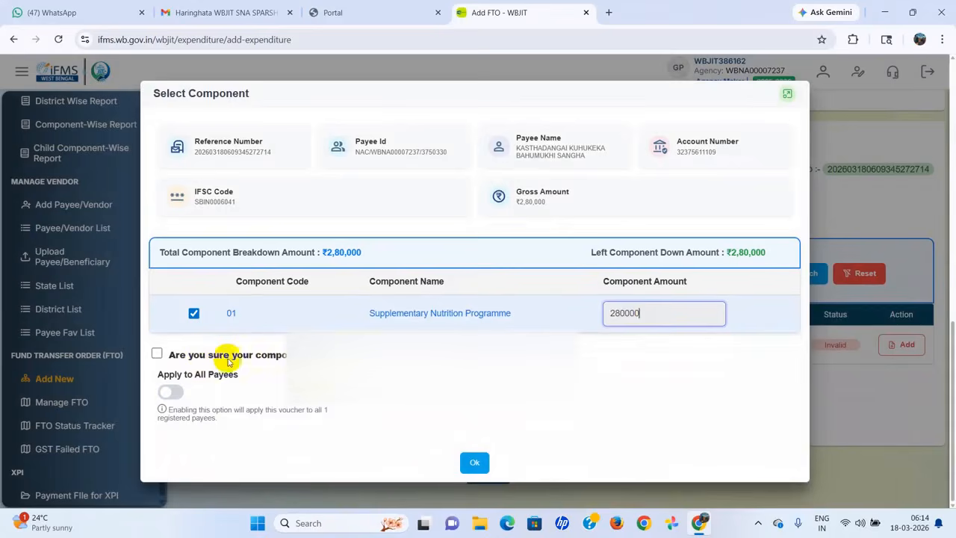
pyautogui.click(157, 354)
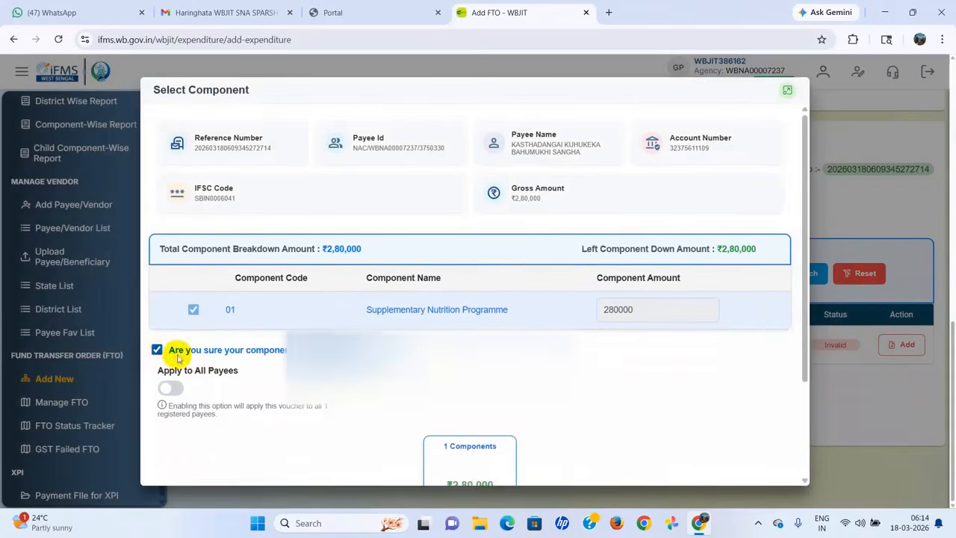
pyautogui.scroll(-3, 499, 380)
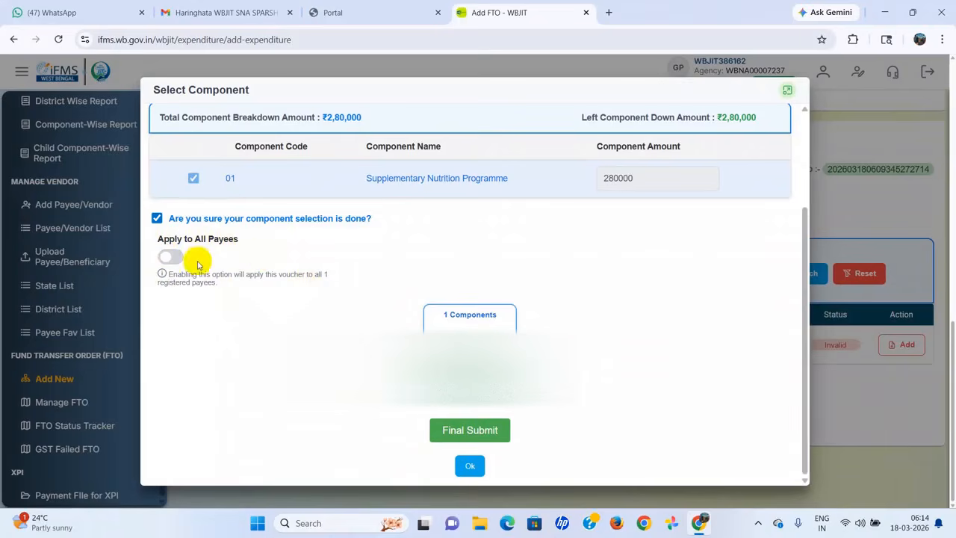
# Step: Final-submit the component breakdown, confirm it, and close back to ECS Details
pyautogui.click(466, 430)
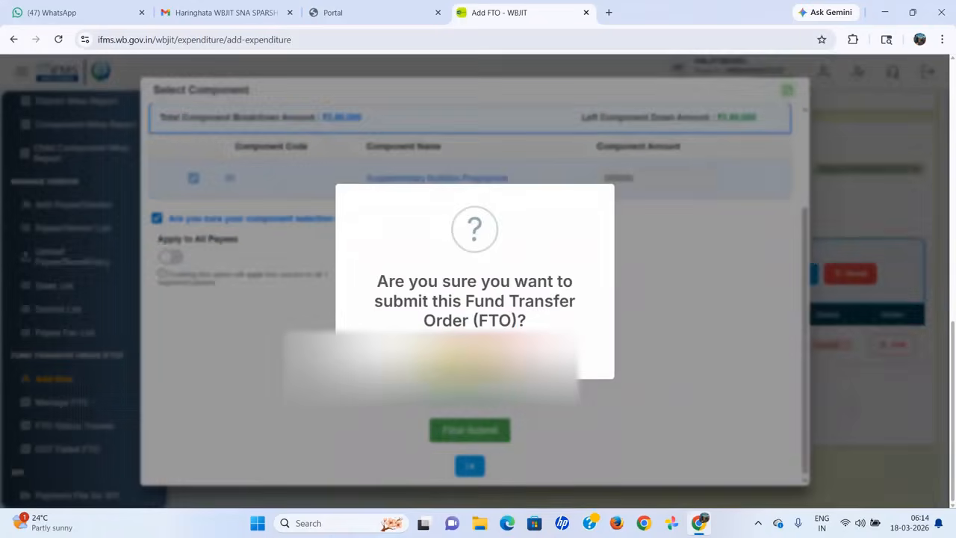
pyautogui.click(436, 354)
pyautogui.click(475, 361)
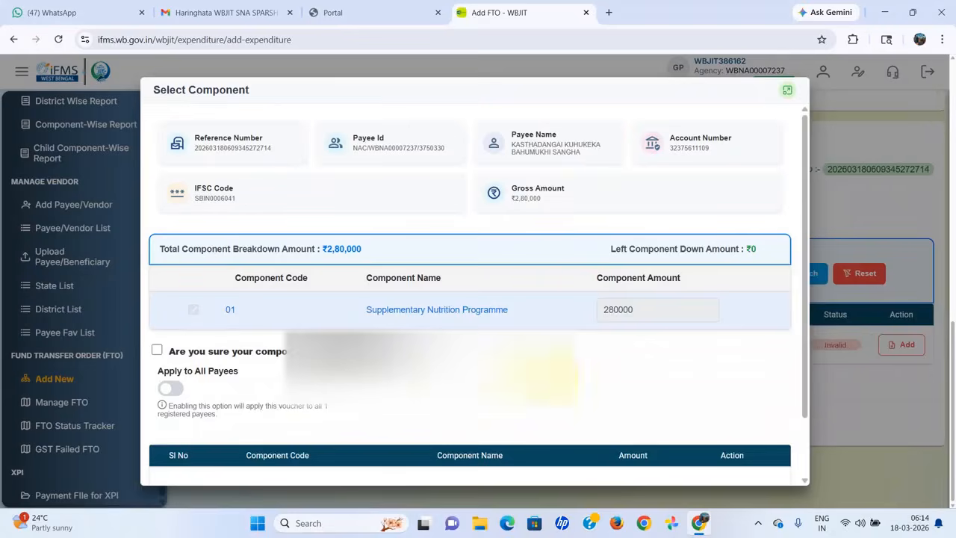
pyautogui.scroll(-2, 620, 383)
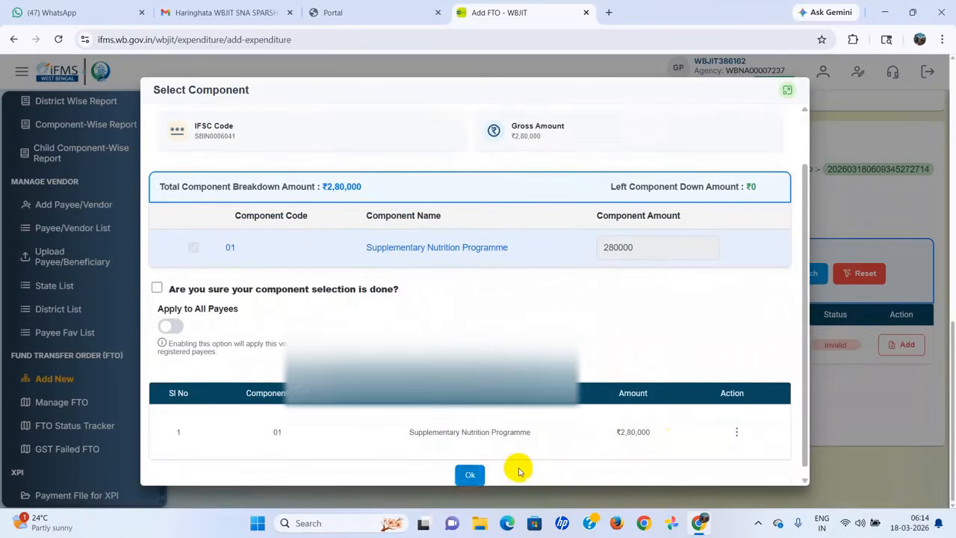
pyautogui.scroll(-1, 469, 469)
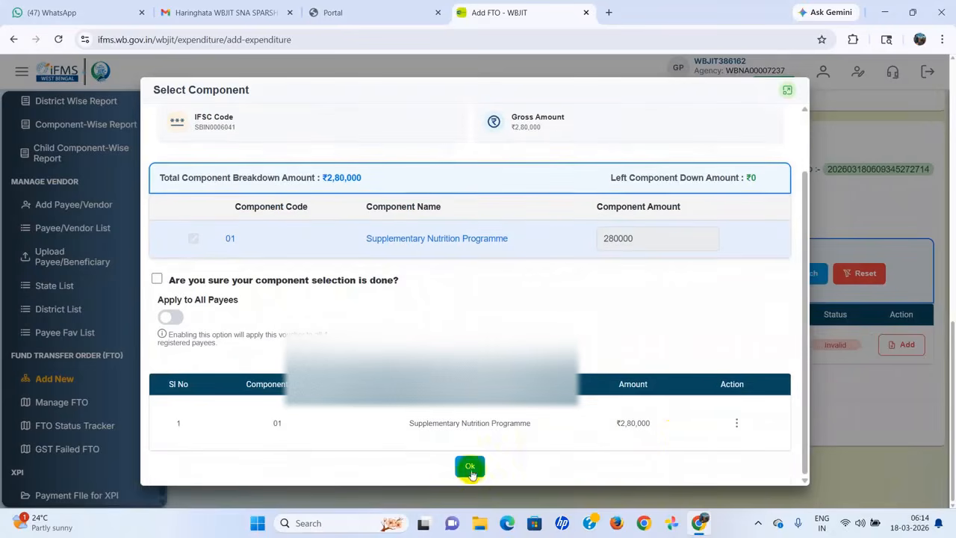
pyautogui.click(736, 423)
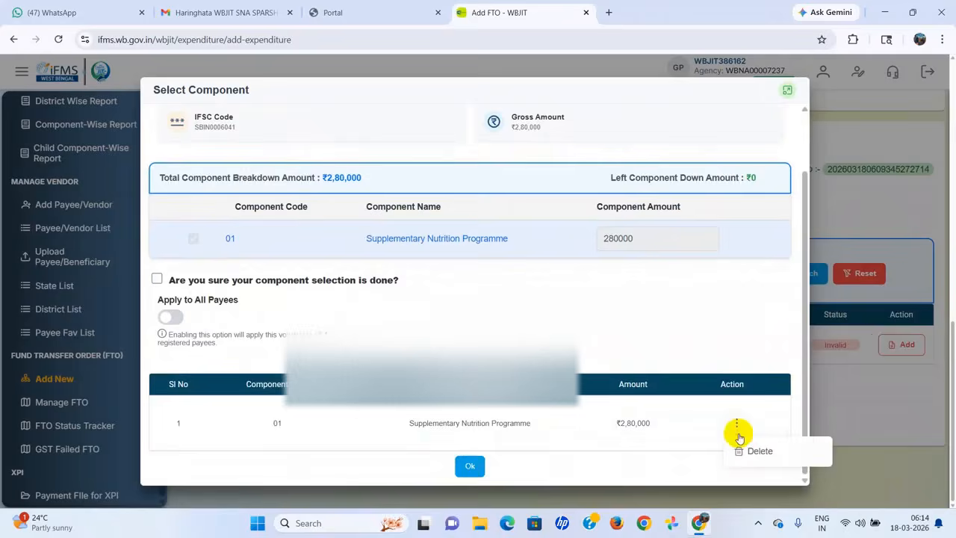
pyautogui.click(478, 465)
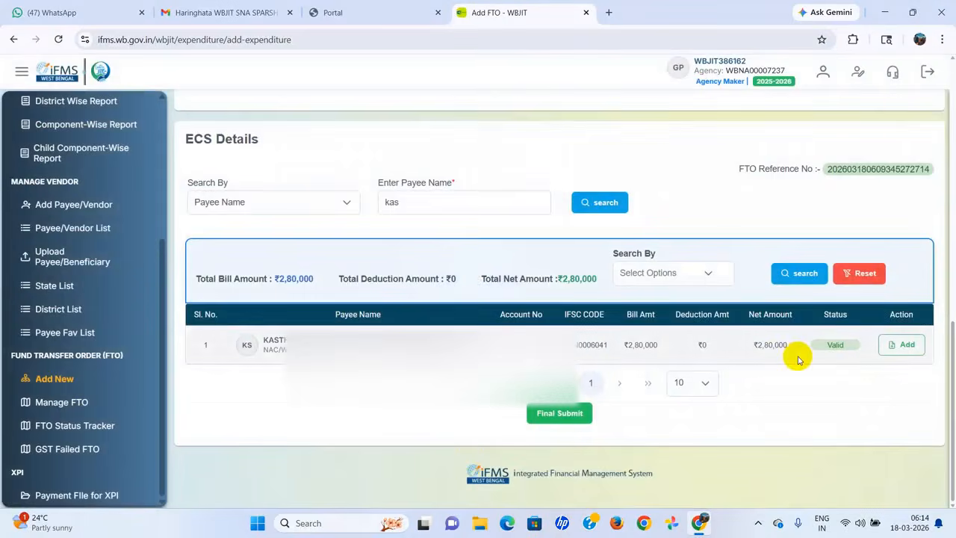
# Step: Open the payee's Add Deduction form and choose By Transfer(BT) as the deduction type
pyautogui.click(903, 346)
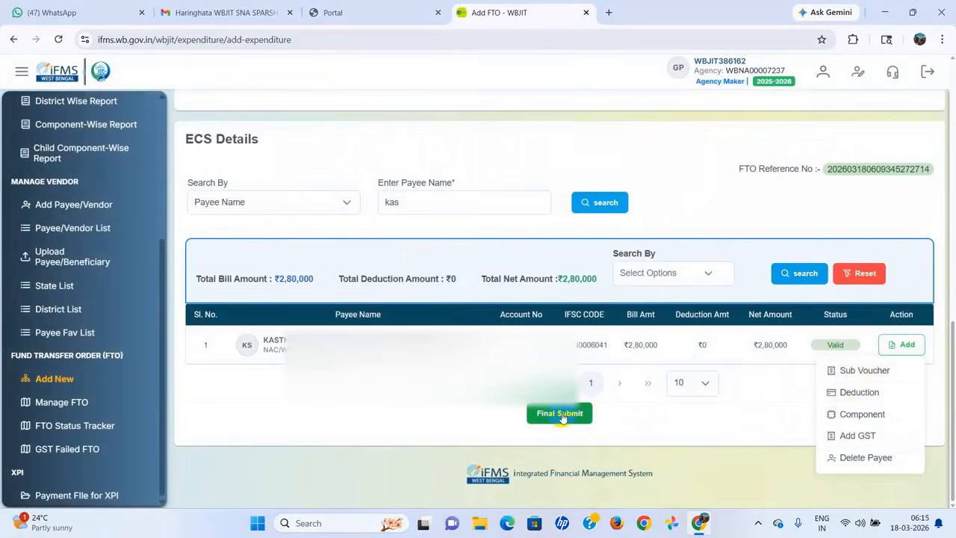
pyautogui.click(854, 391)
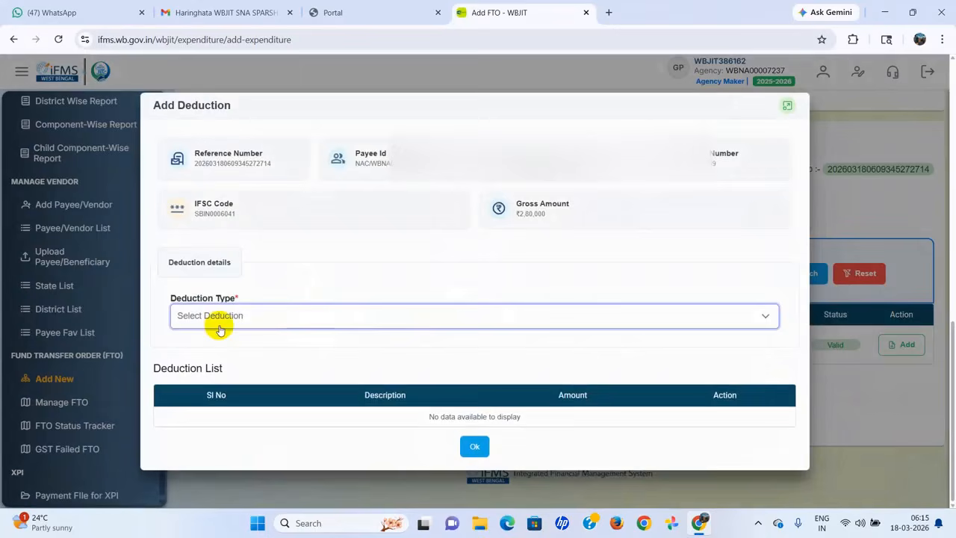
pyautogui.click(768, 319)
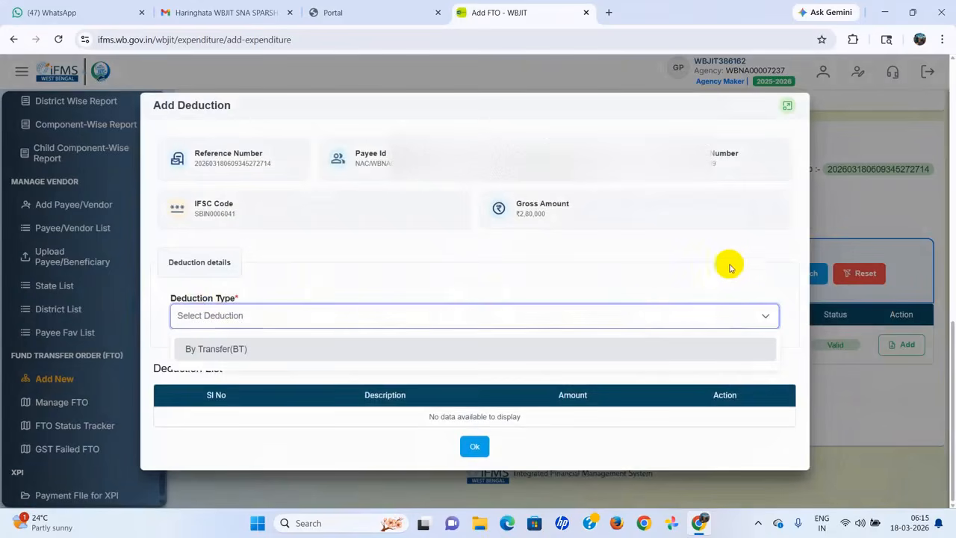
pyautogui.click(675, 275)
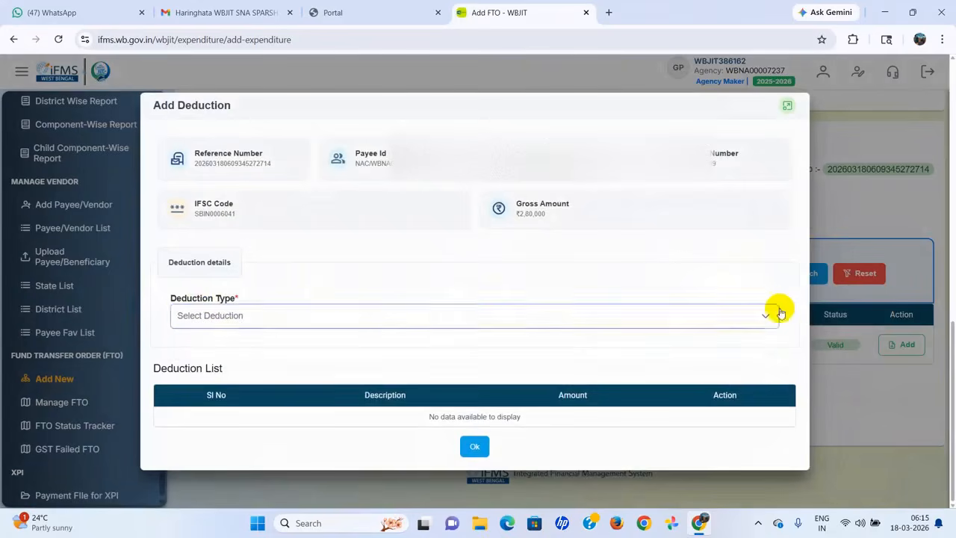
pyautogui.click(764, 314)
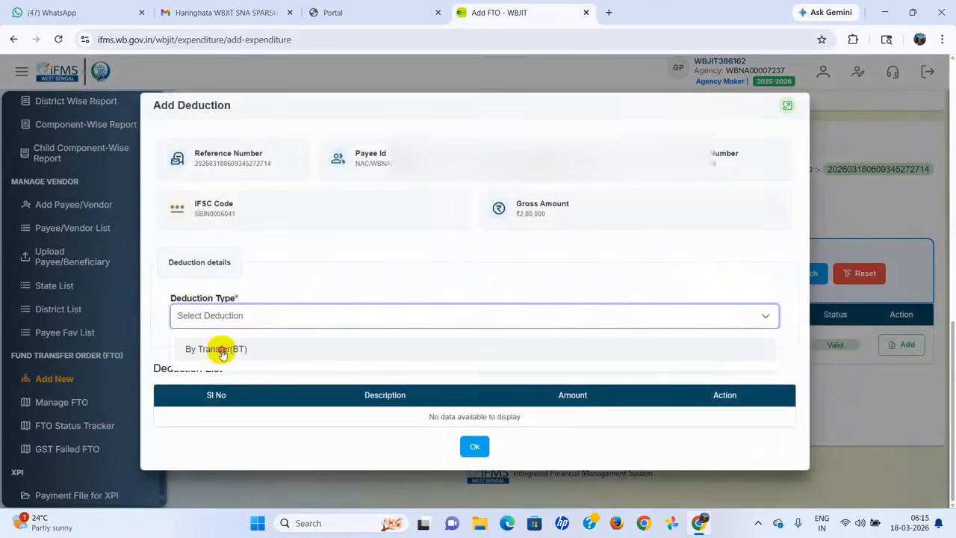
pyautogui.click(221, 349)
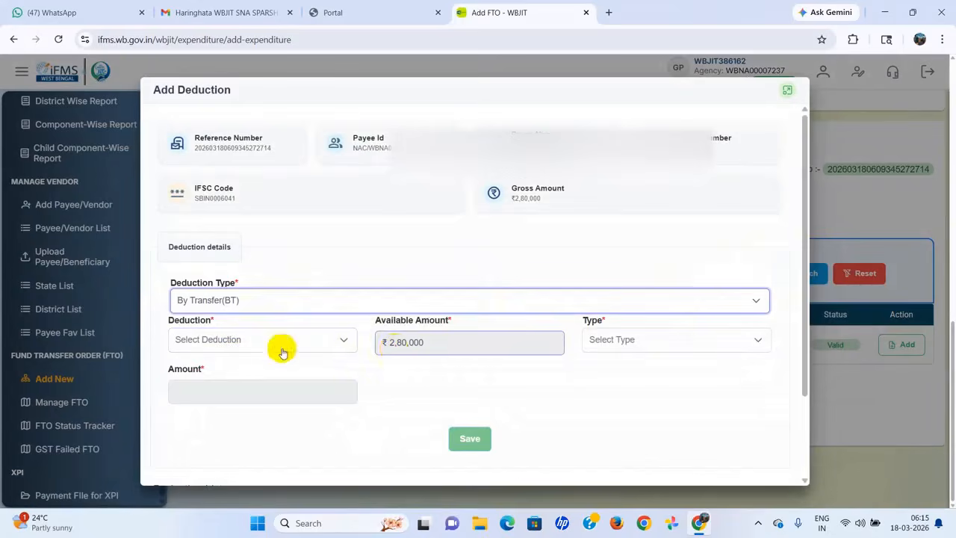
pyautogui.click(344, 342)
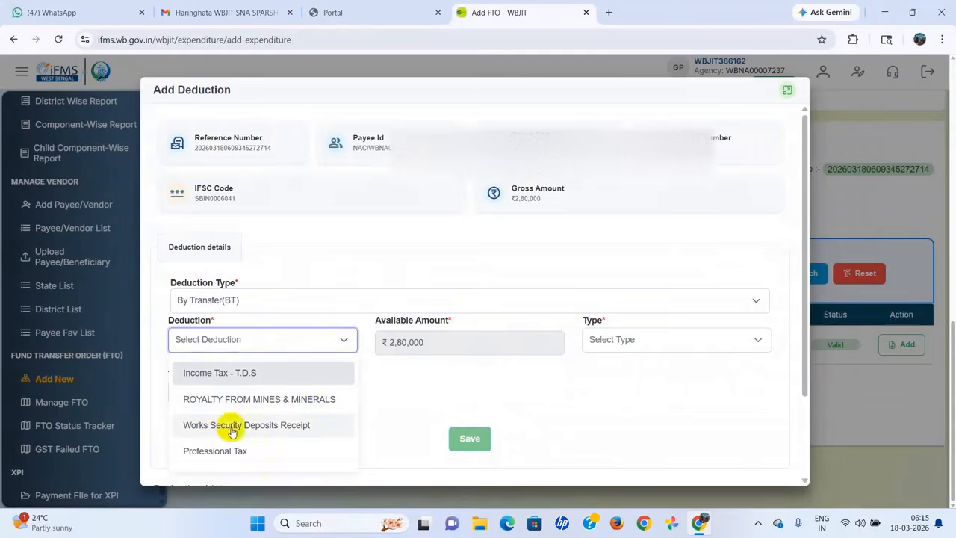
pyautogui.scroll(-1, 269, 423)
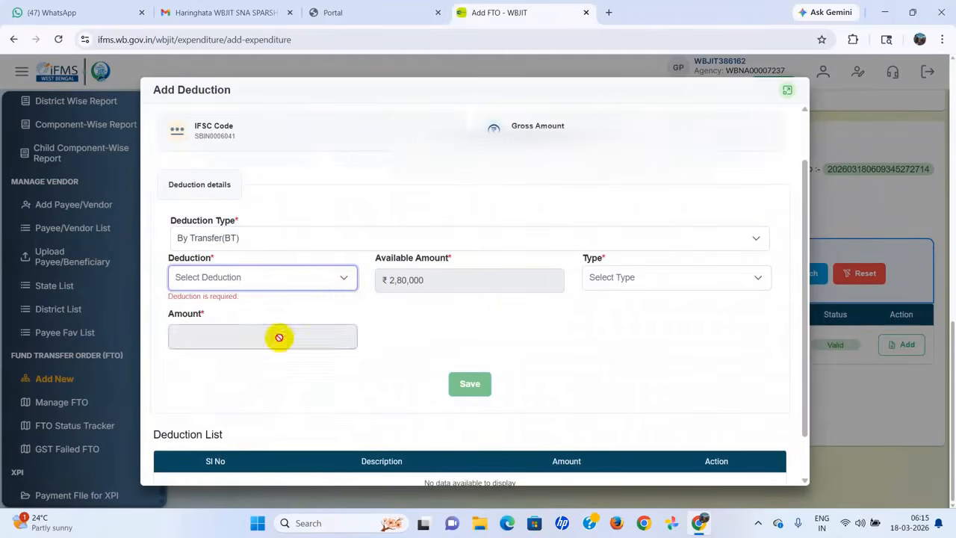
pyautogui.click(343, 278)
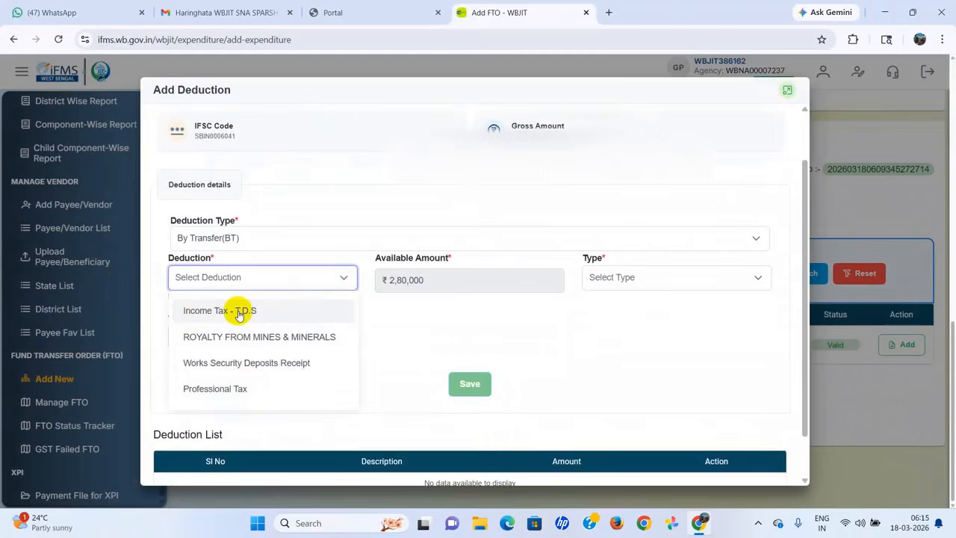
# Step: Set the deduction to Income Tax - T.D.S at 2 percent and save it
pyautogui.click(239, 315)
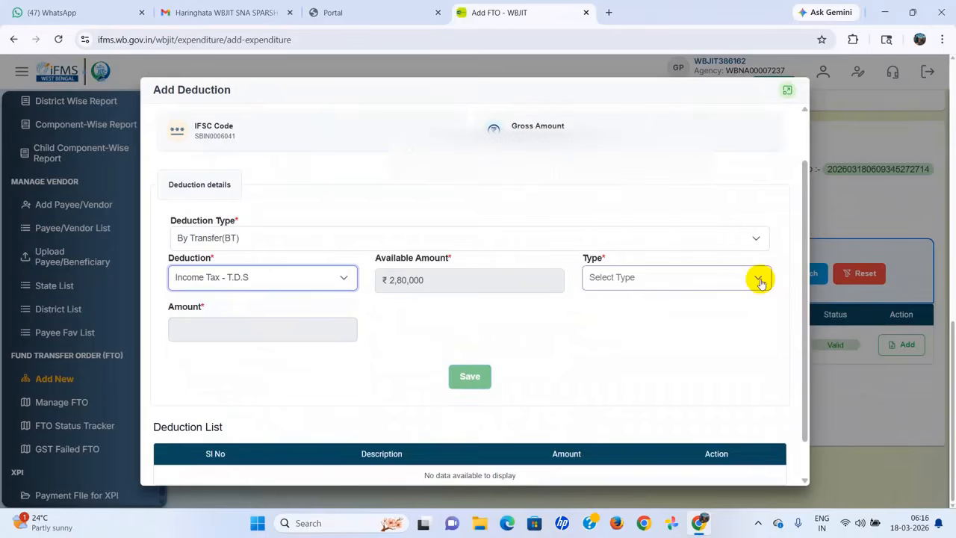
pyautogui.click(760, 280)
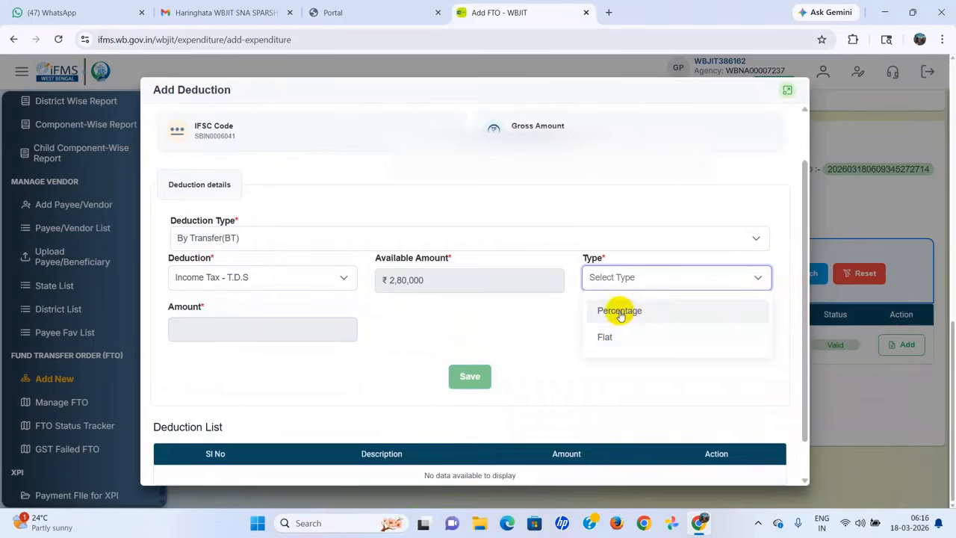
pyautogui.click(620, 311)
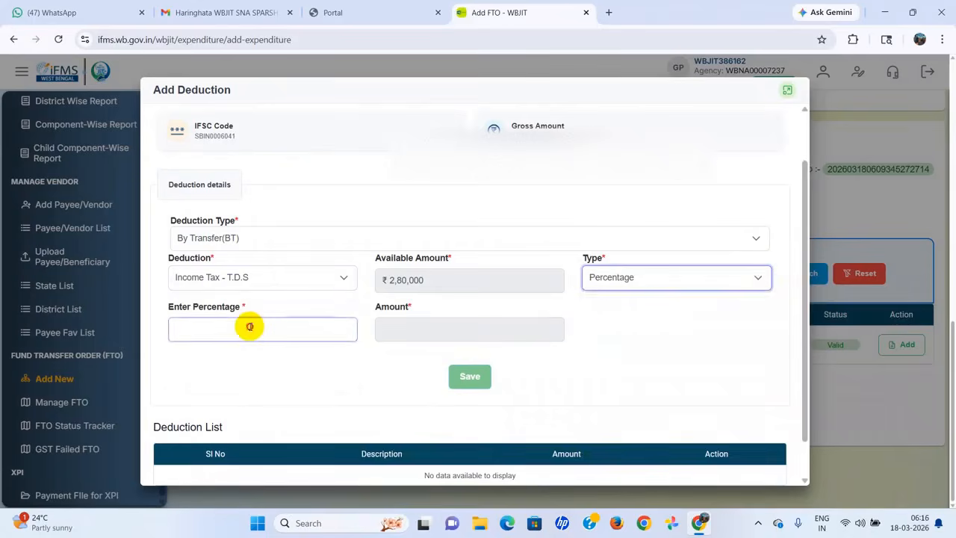
pyautogui.click(250, 326)
pyautogui.write('2')
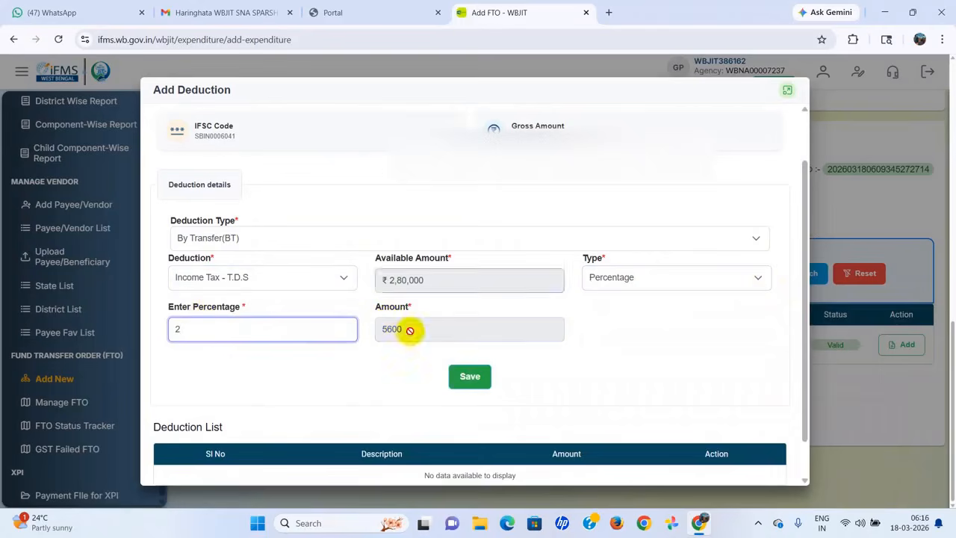
pyautogui.click(472, 376)
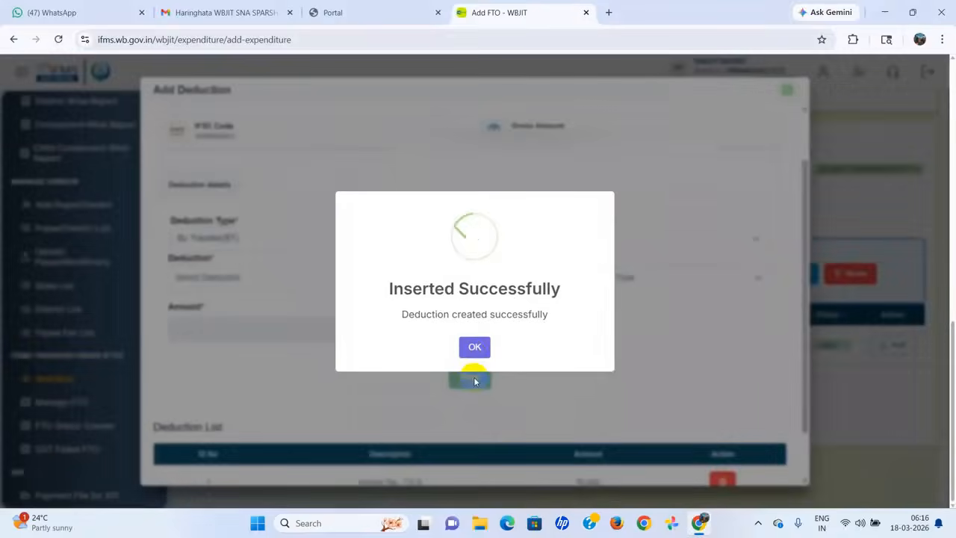
# Step: Dismiss the confirmation and return to ECS Details, showing ₹2,74,400 net for the payee
pyautogui.click(470, 351)
pyautogui.scroll(-2, 619, 359)
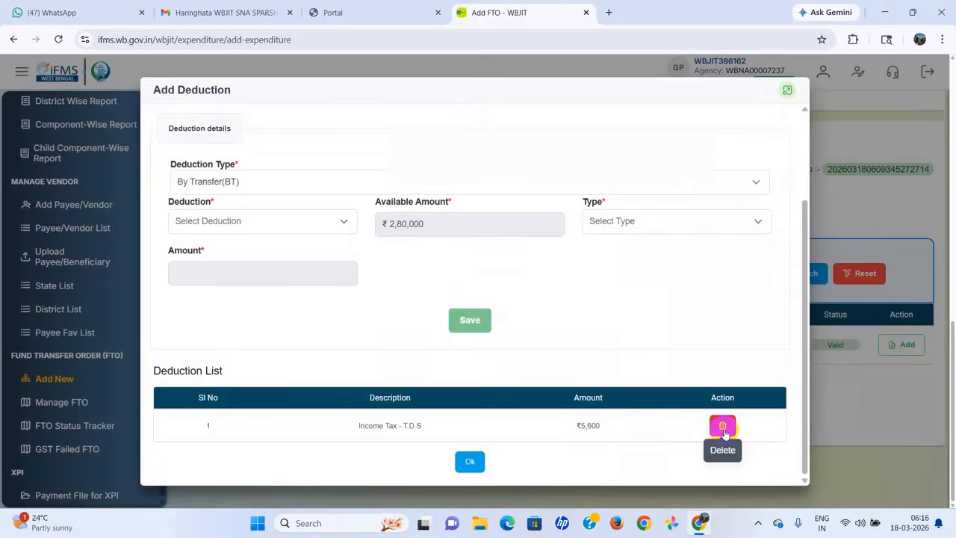
pyautogui.click(467, 462)
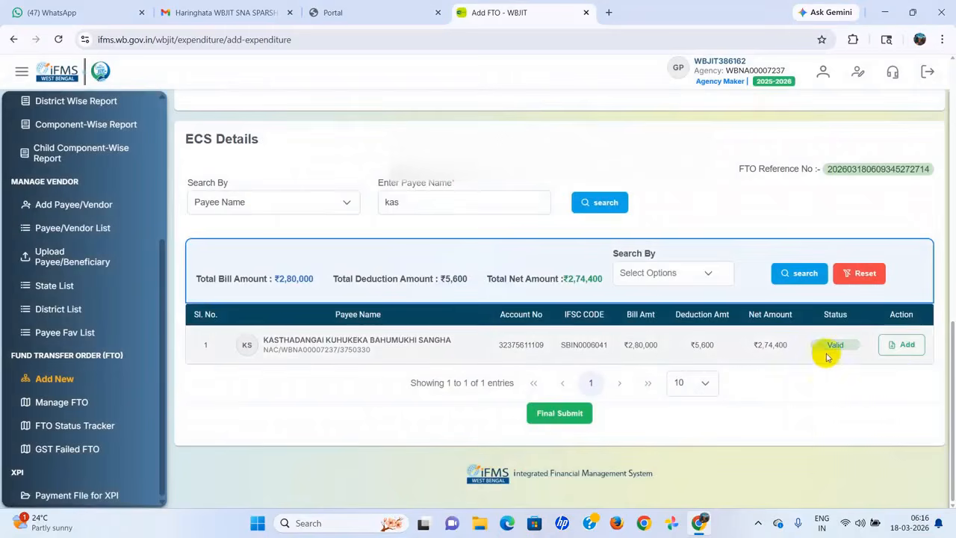
pyautogui.click(907, 347)
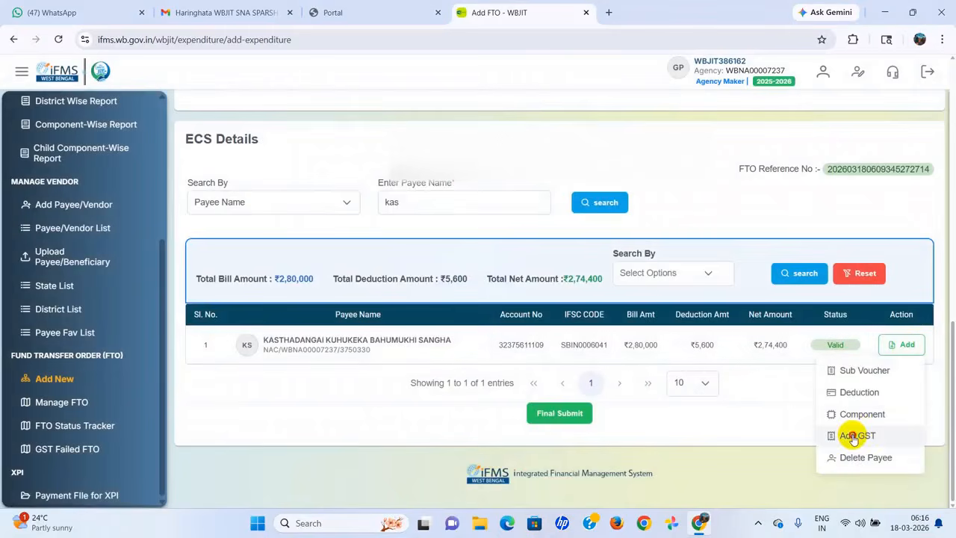
pyautogui.click(854, 437)
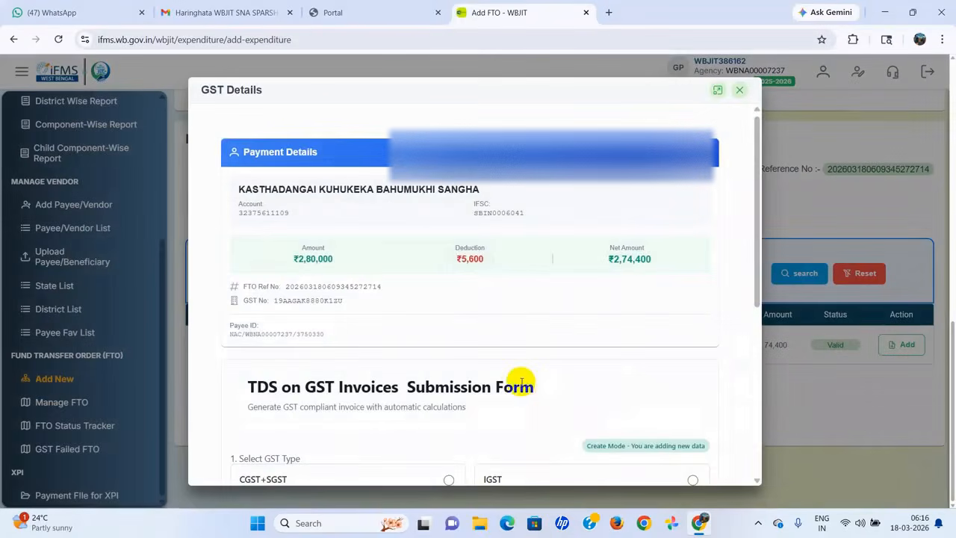
pyautogui.scroll(-2, 521, 382)
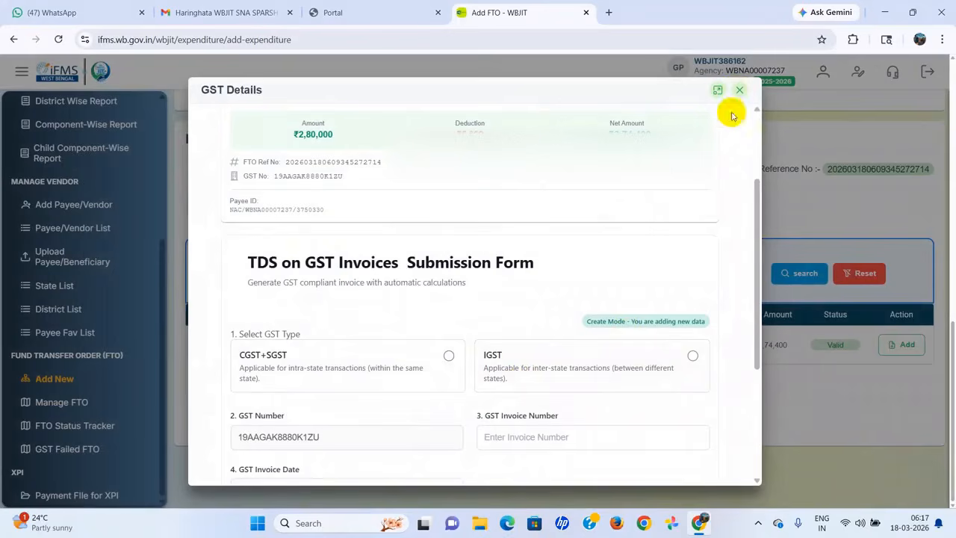
pyautogui.scroll(-2, 597, 322)
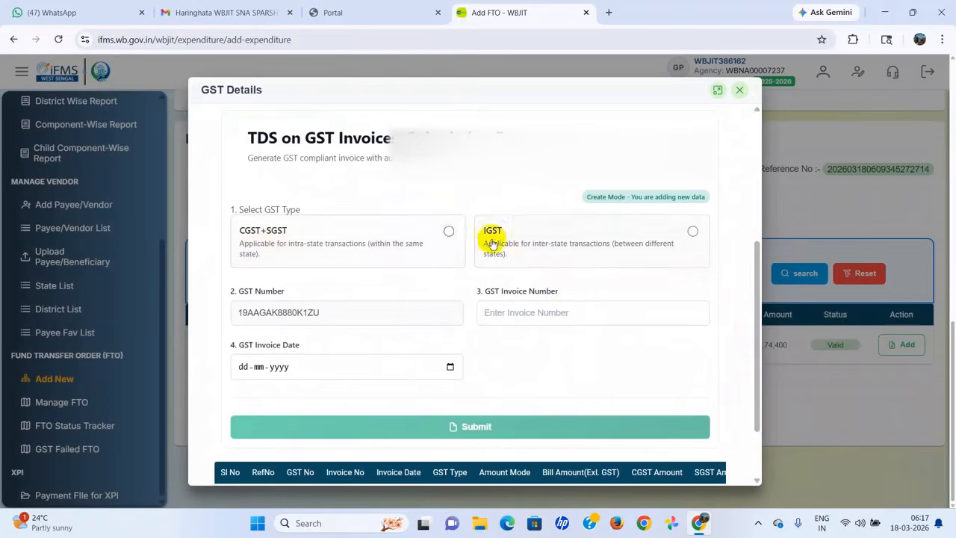
pyautogui.click(449, 232)
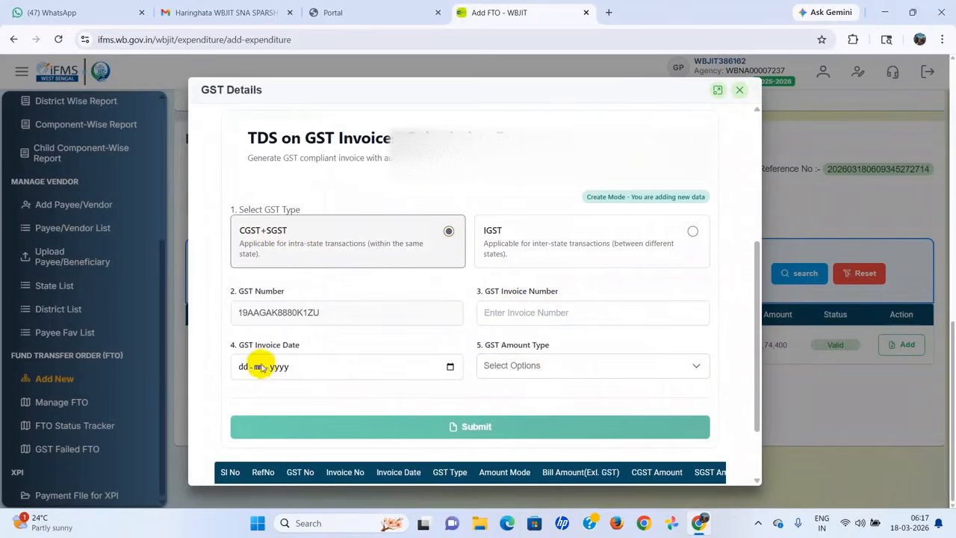
pyautogui.click(693, 366)
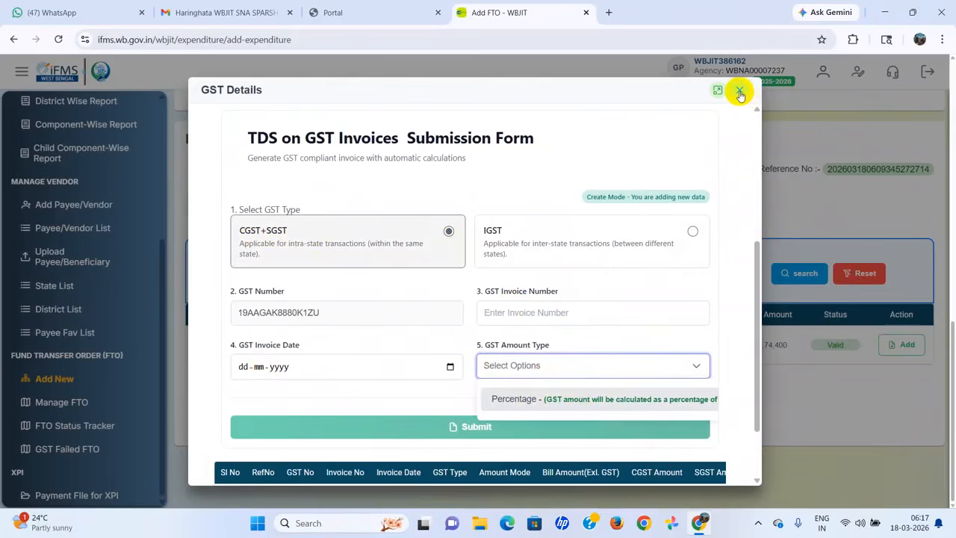
pyautogui.click(739, 91)
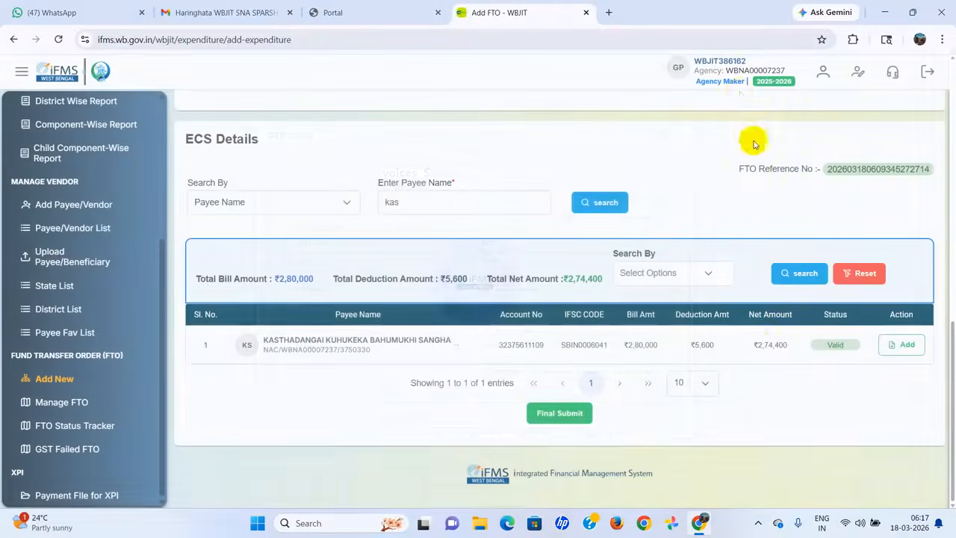
# Step: Final-submit the FTO, confirm it, and acknowledge the validation success message
pyautogui.click(555, 415)
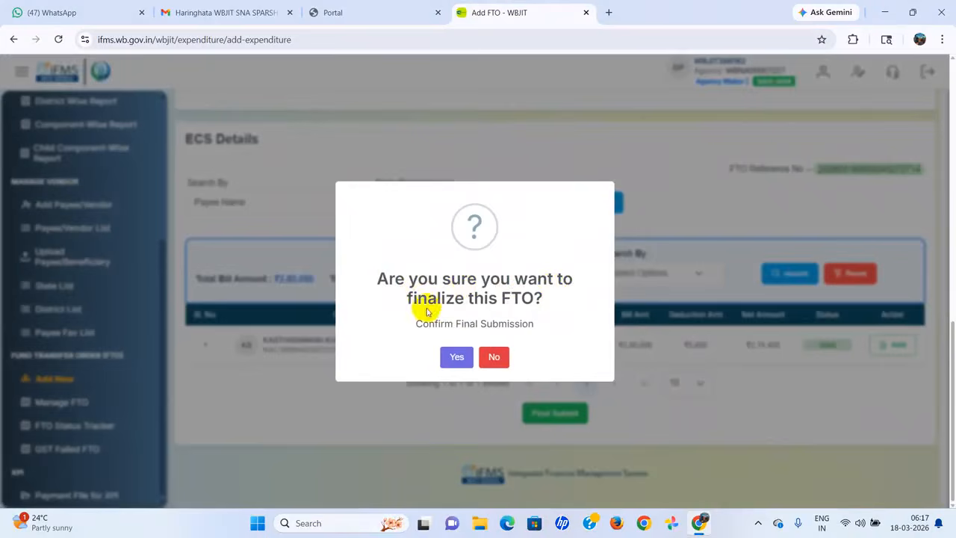
pyautogui.click(457, 362)
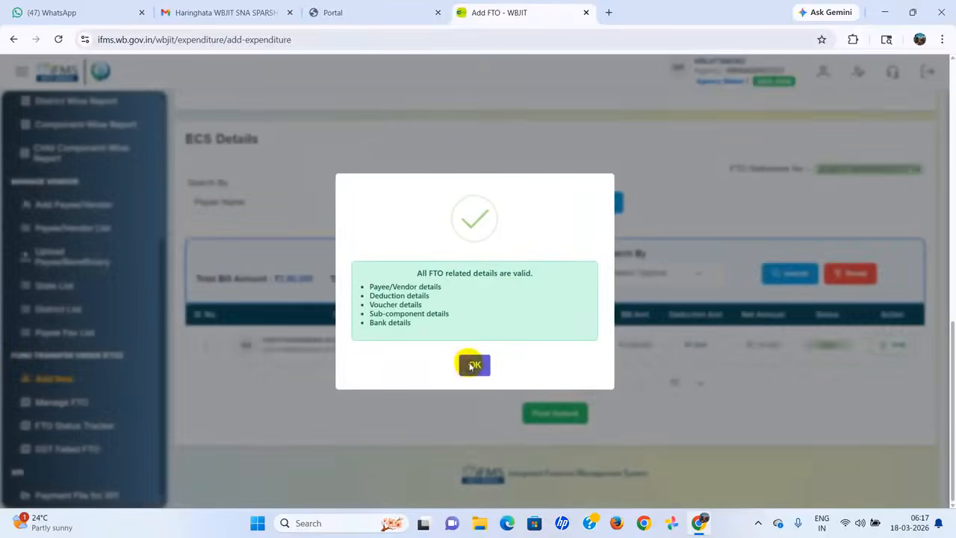
pyautogui.click(472, 366)
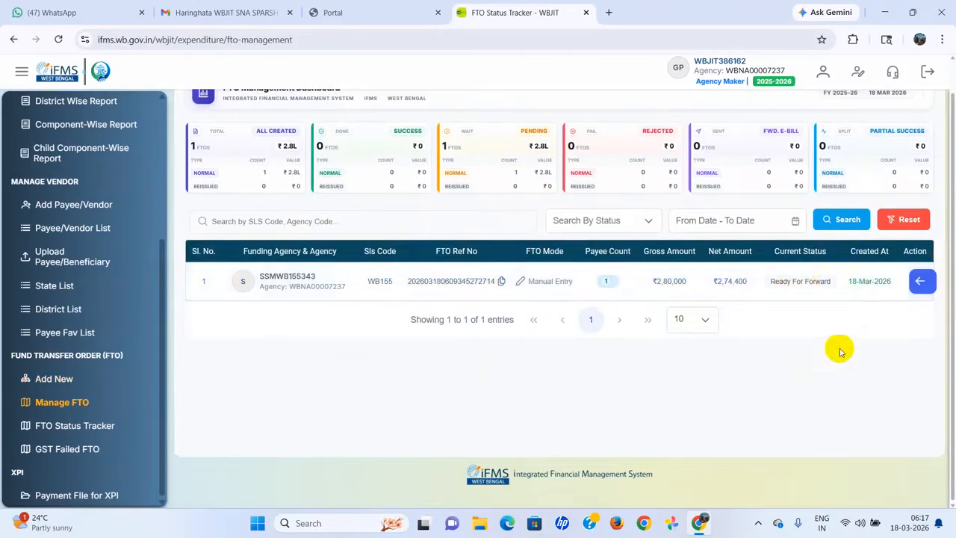
pyautogui.scroll(1, 839, 350)
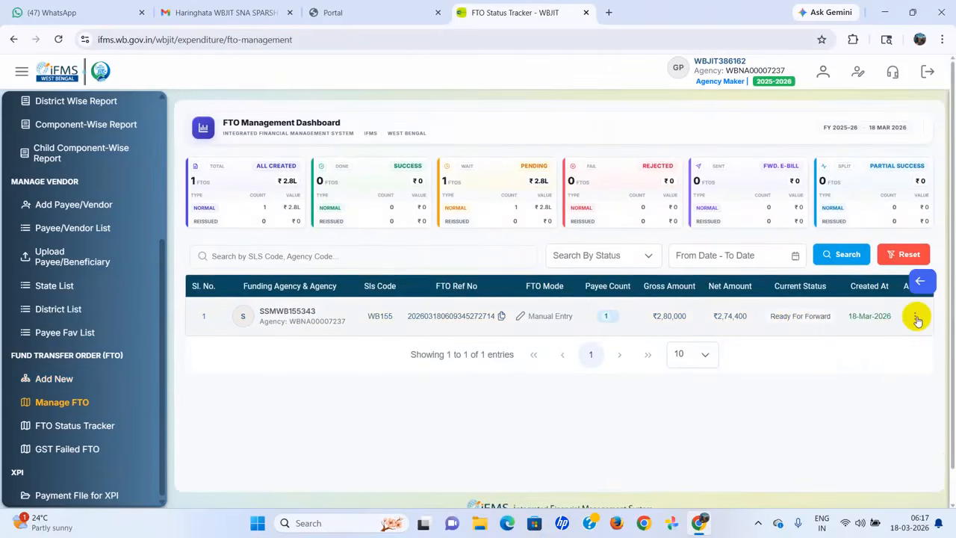
# Step: Choose Forward / Cancel from the FTO row's Action menu to open the forwarding dialog
pyautogui.click(916, 318)
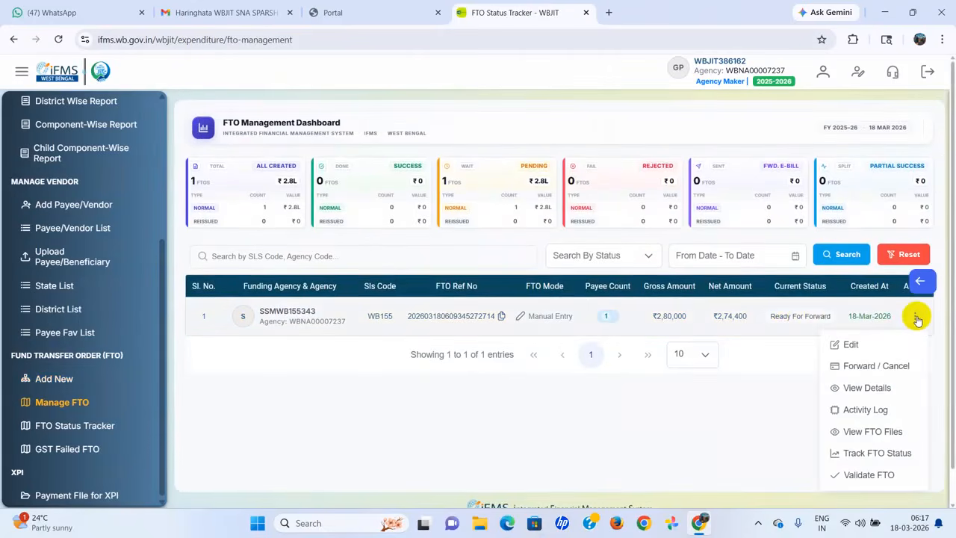
pyautogui.click(751, 425)
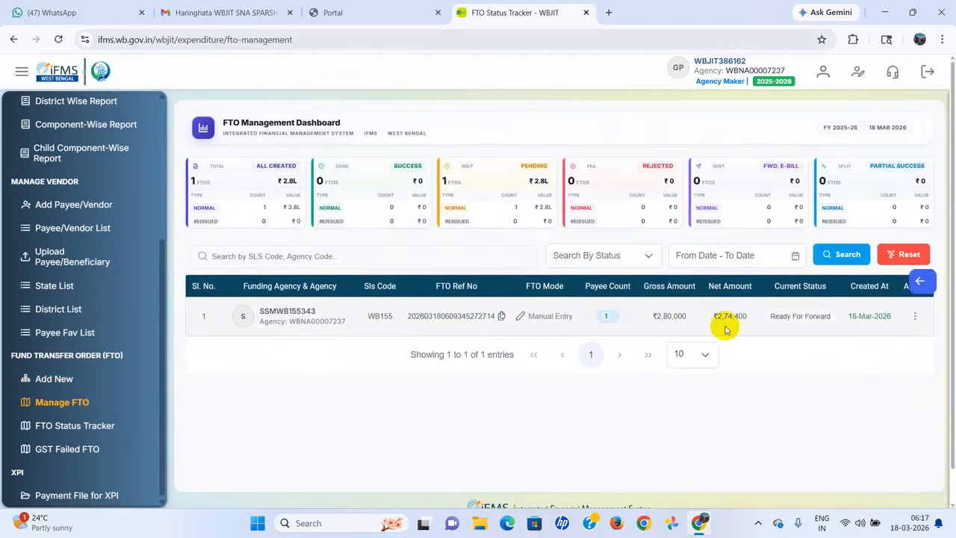
pyautogui.click(914, 317)
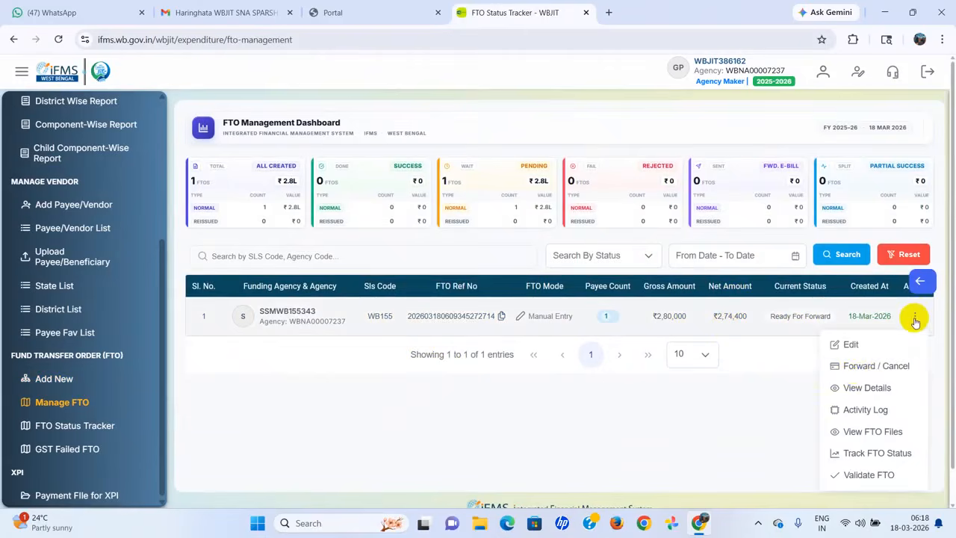
pyautogui.click(865, 366)
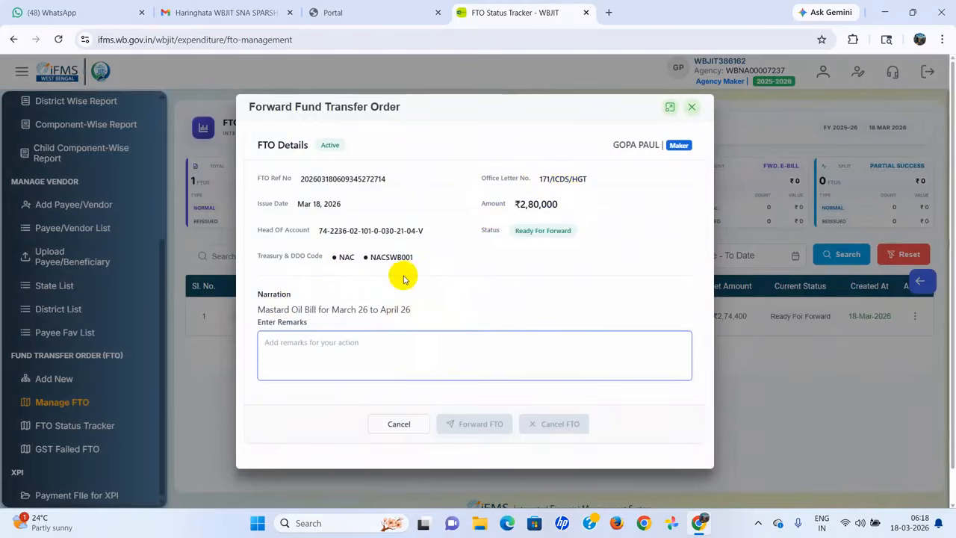
# Step: Forward the FTO to the checker with the remark 'May be approved'
pyautogui.write('Ma')
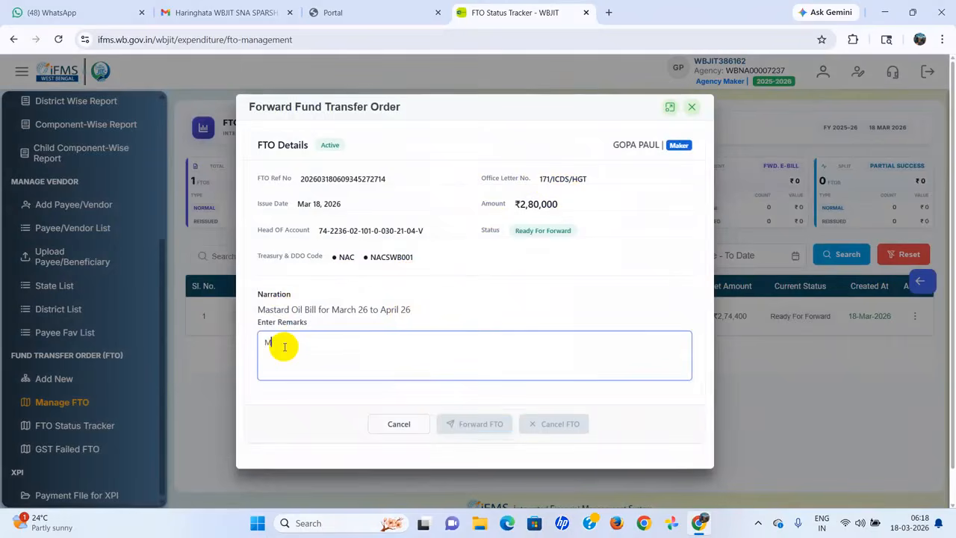
pyautogui.write('y be')
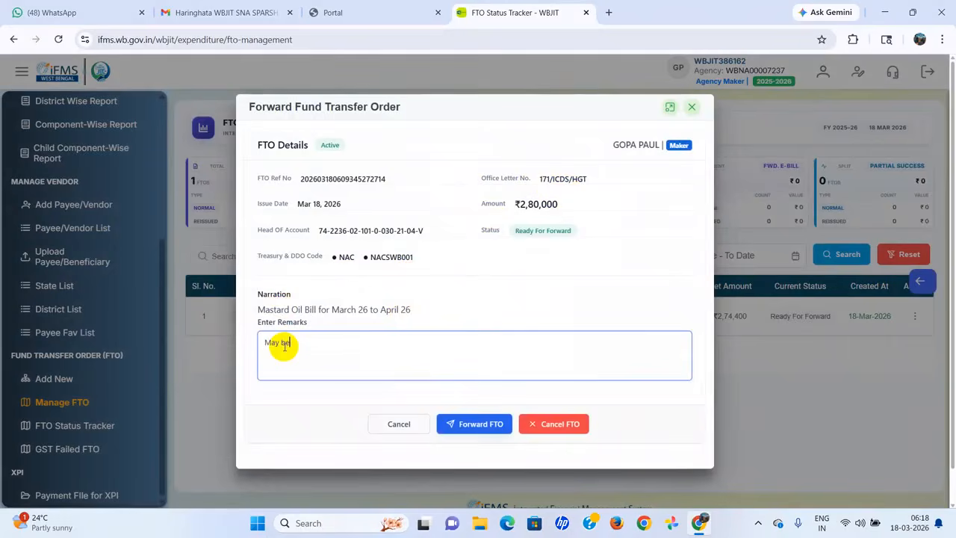
pyautogui.write(' approved')
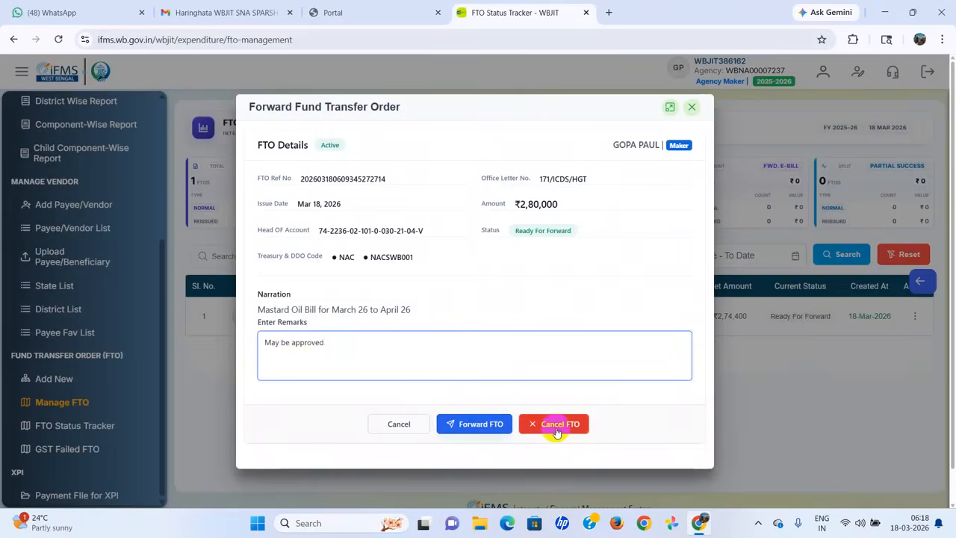
pyautogui.click(470, 430)
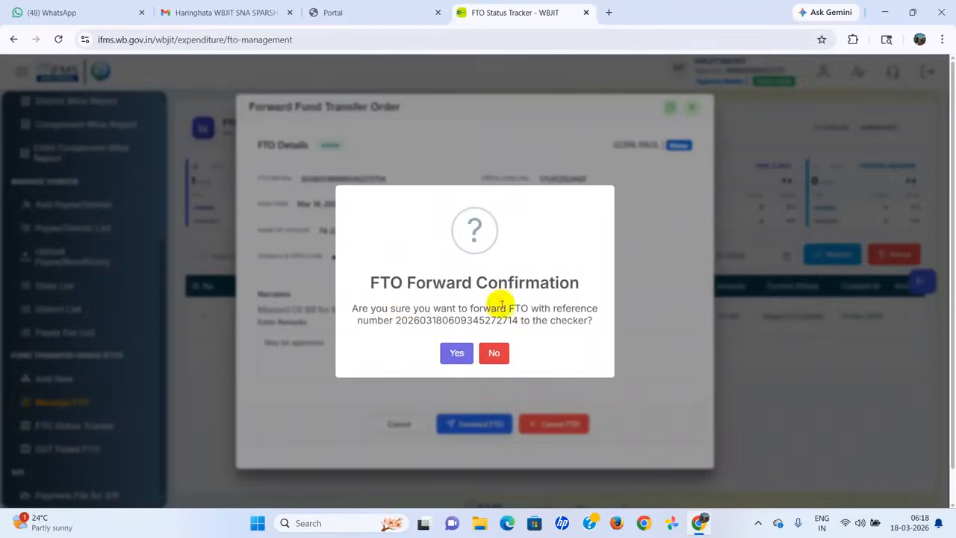
pyautogui.click(455, 353)
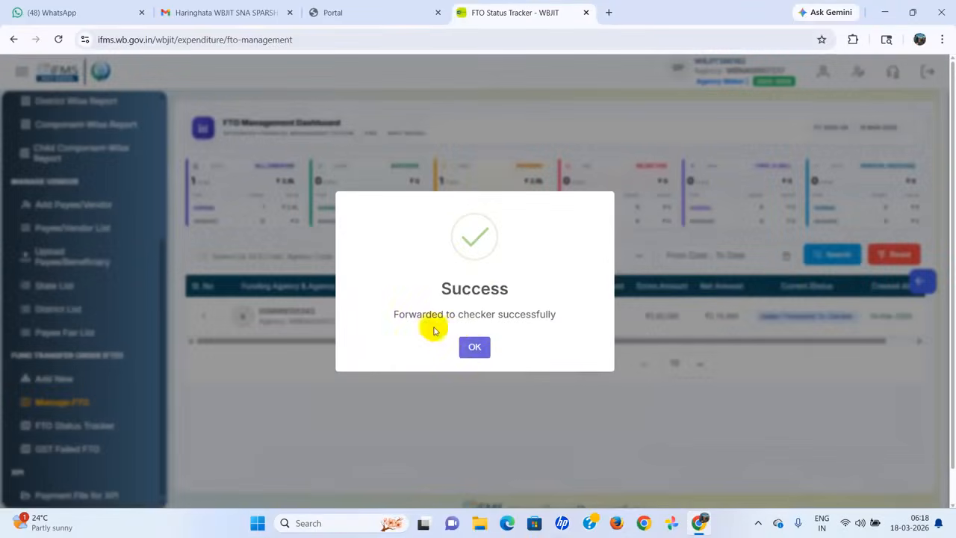
pyautogui.click(475, 348)
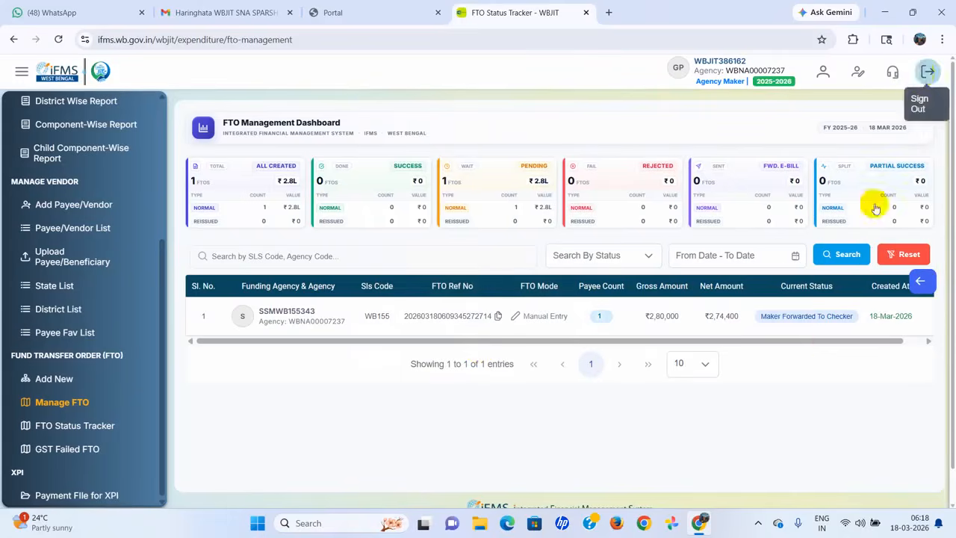
pyautogui.click(926, 71)
# Step: Sign out, log in with the checker credentials, and proceed as Checker for SLS-WB155
pyautogui.click(474, 340)
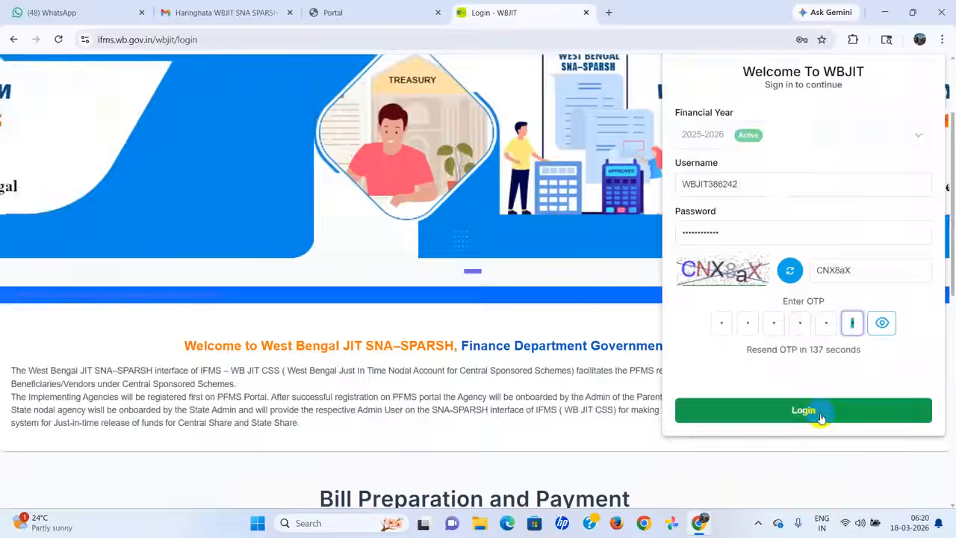
pyautogui.click(817, 408)
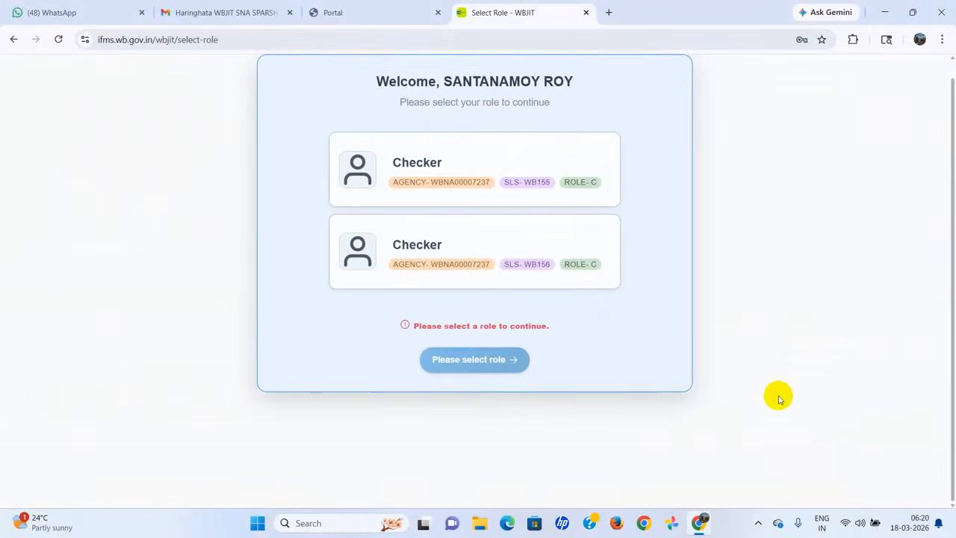
pyautogui.click(505, 180)
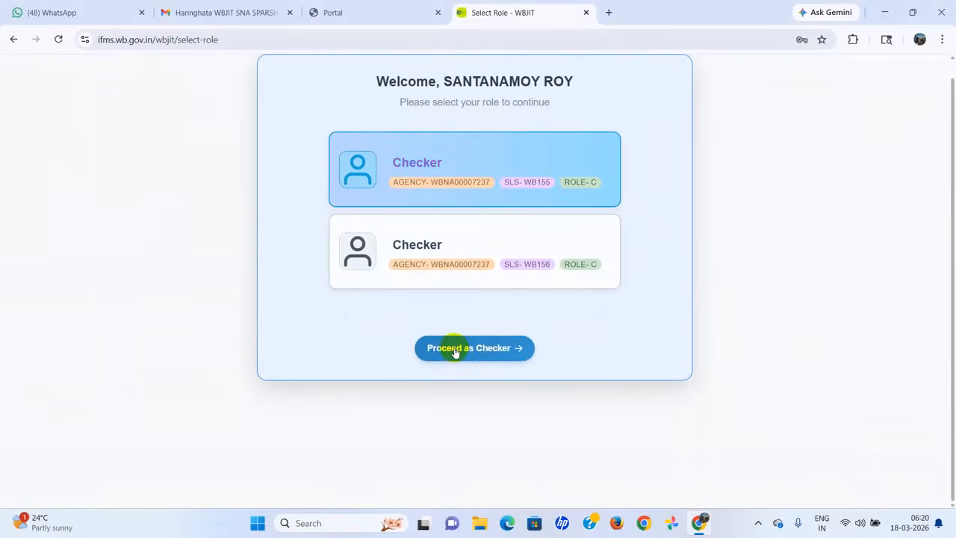
pyautogui.click(478, 350)
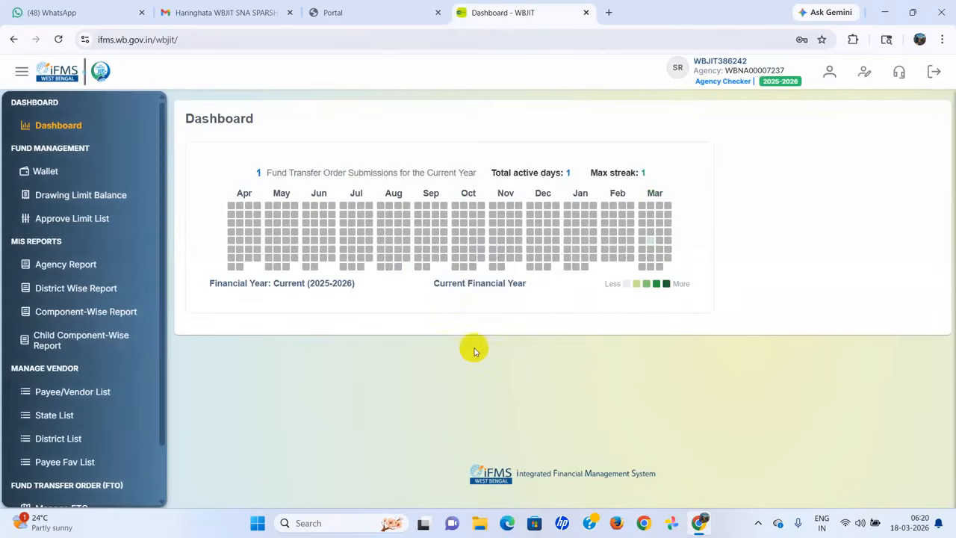
# Step: Open Manage FTO and view the forwarded FTO's details: ₹2,80,000 bill, ₹5,600 deductions, ₹2,74,400 net
pyautogui.scroll(-1, 74, 245)
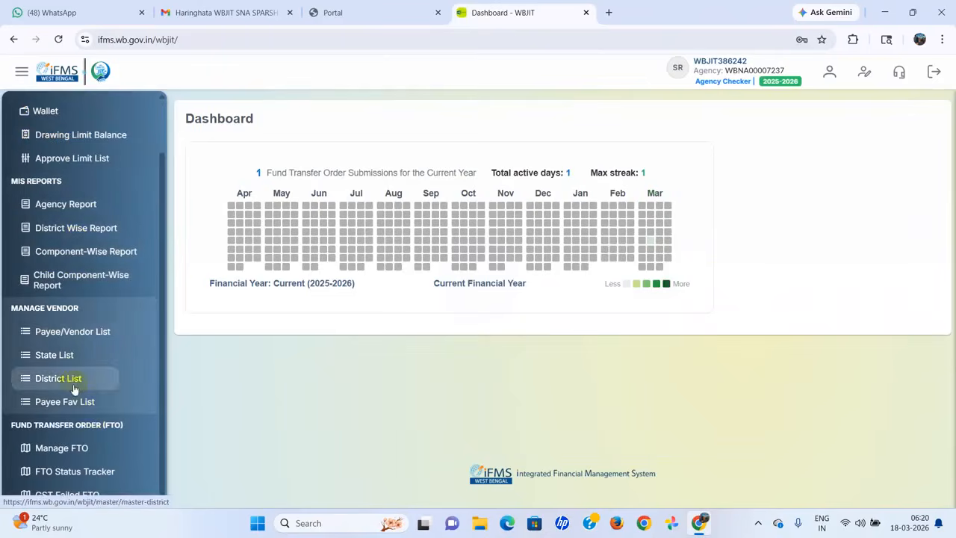
pyautogui.click(64, 451)
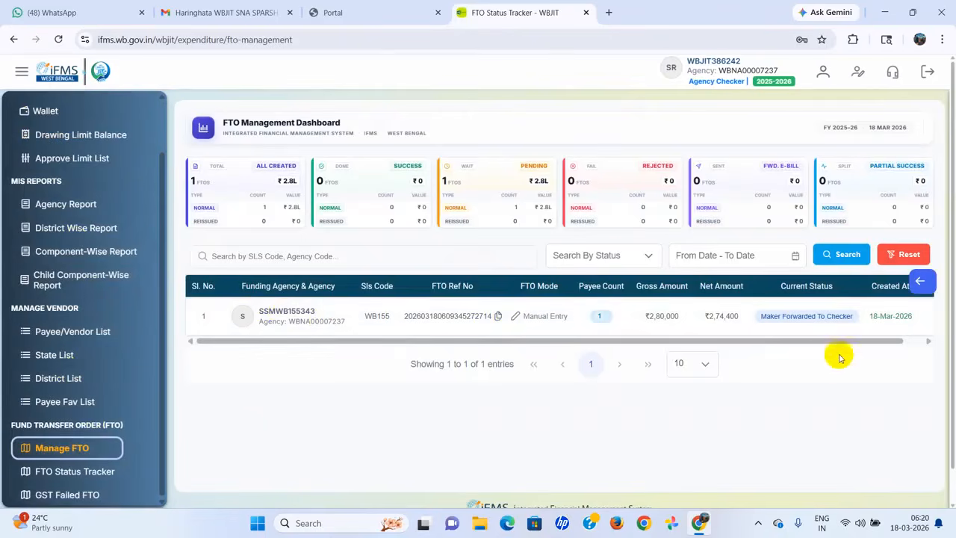
pyautogui.click(934, 342)
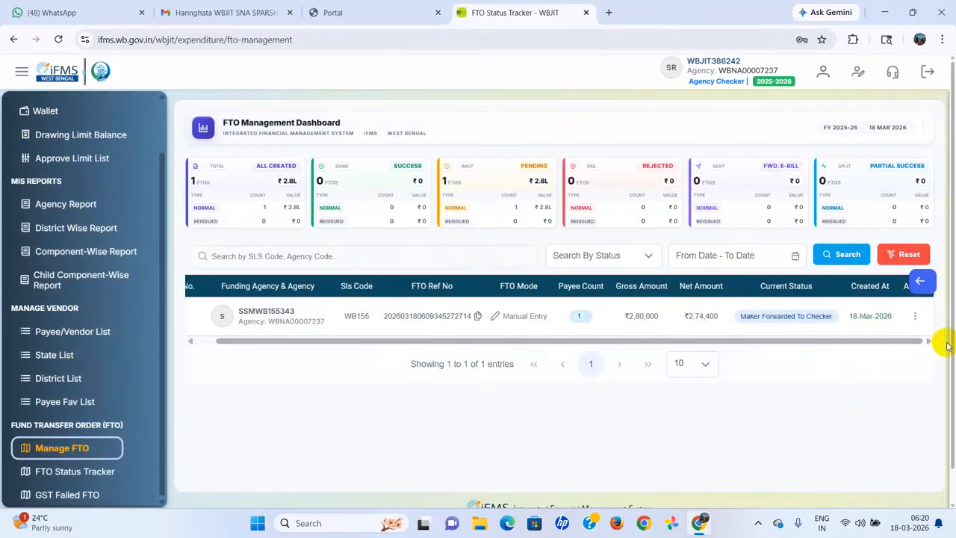
pyautogui.click(914, 316)
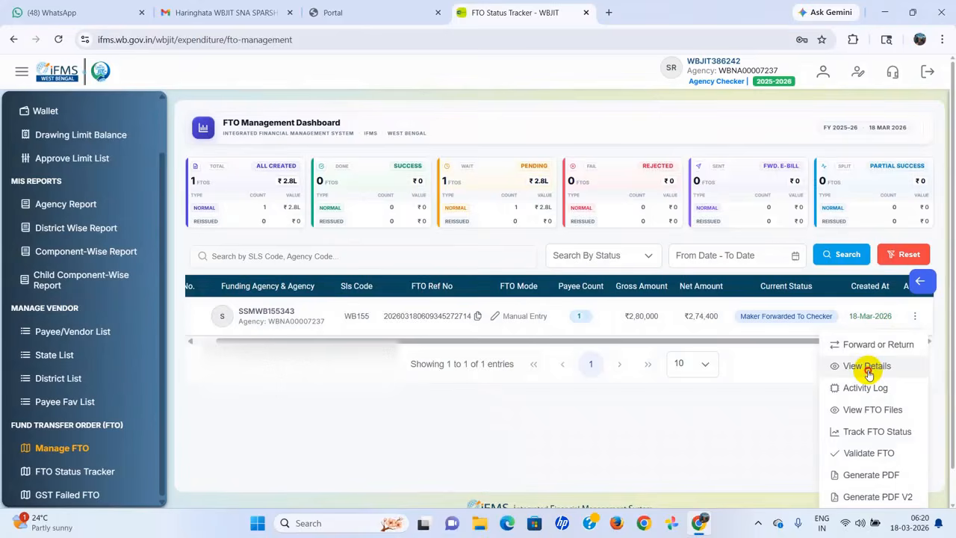
pyautogui.click(867, 366)
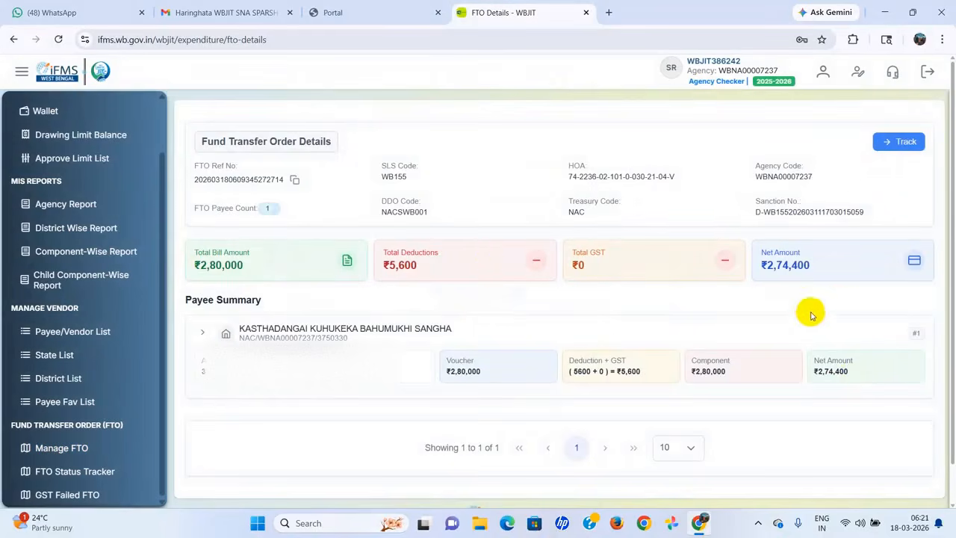
pyautogui.scroll(-1, 839, 304)
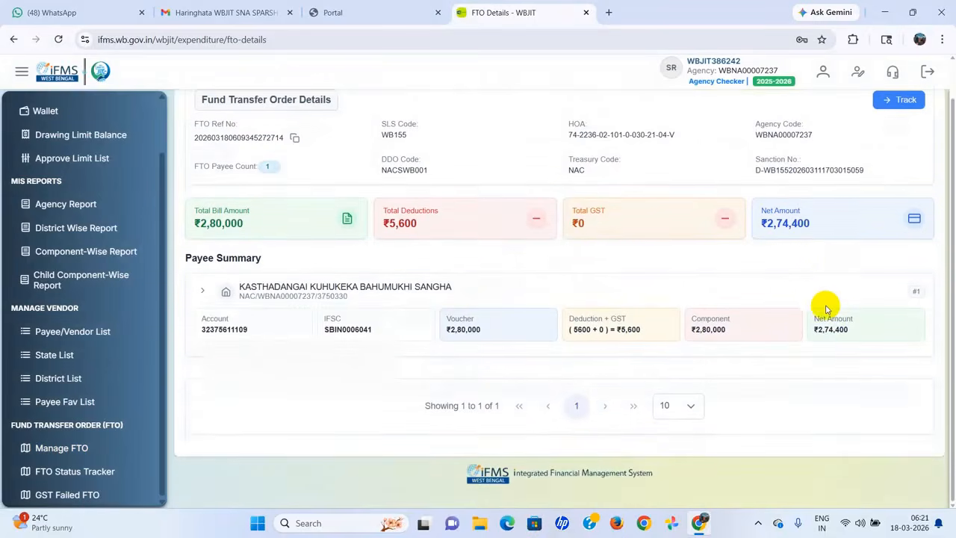
pyautogui.scroll(1, 826, 307)
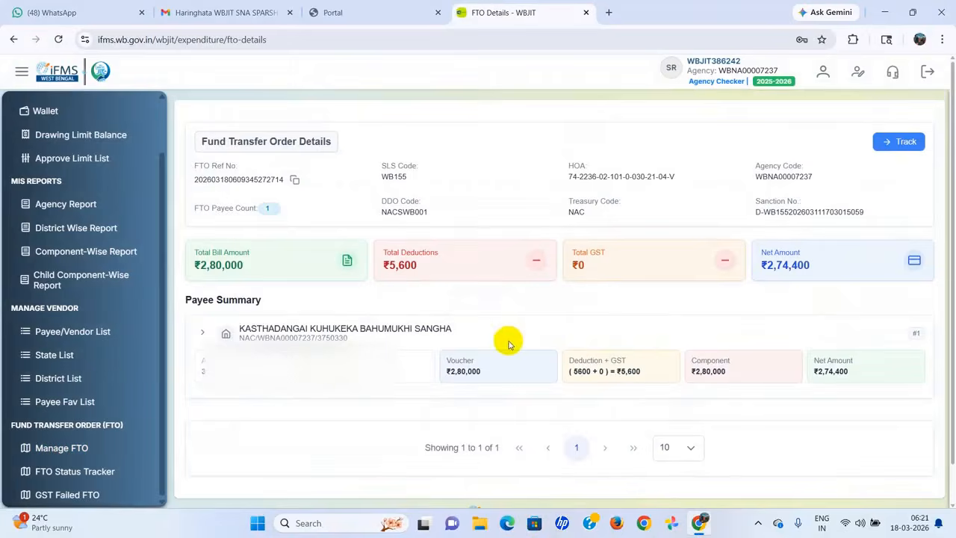
# Step: Forward the FTO from the list to the DDO and confirm, so it reads FTO Processing At DDO End
pyautogui.click(61, 448)
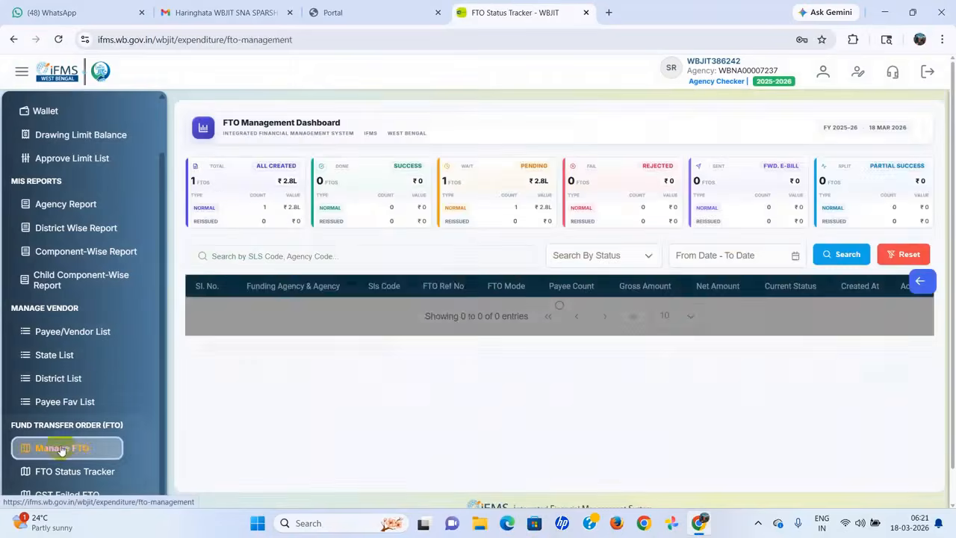
pyautogui.moveTo(864, 344); pyautogui.dragTo(892, 342)
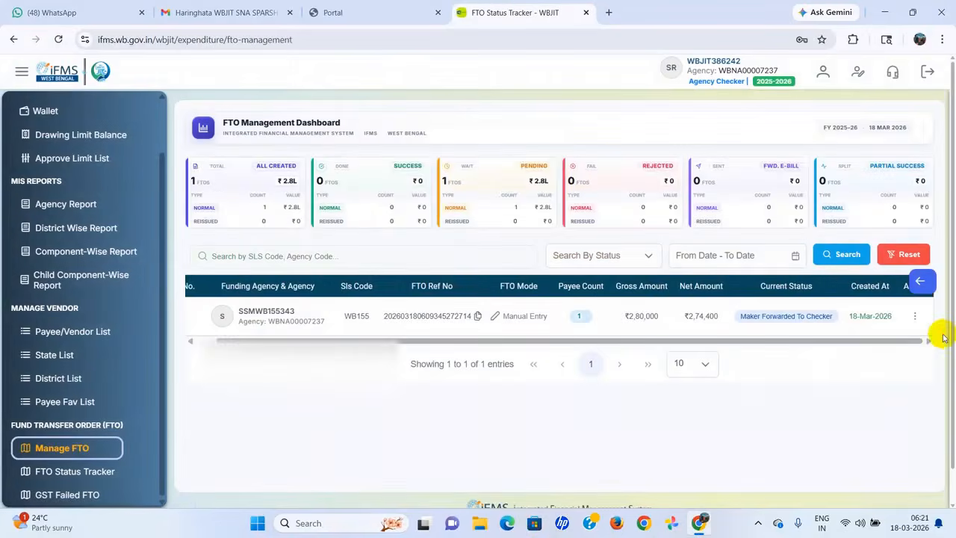
pyautogui.click(915, 317)
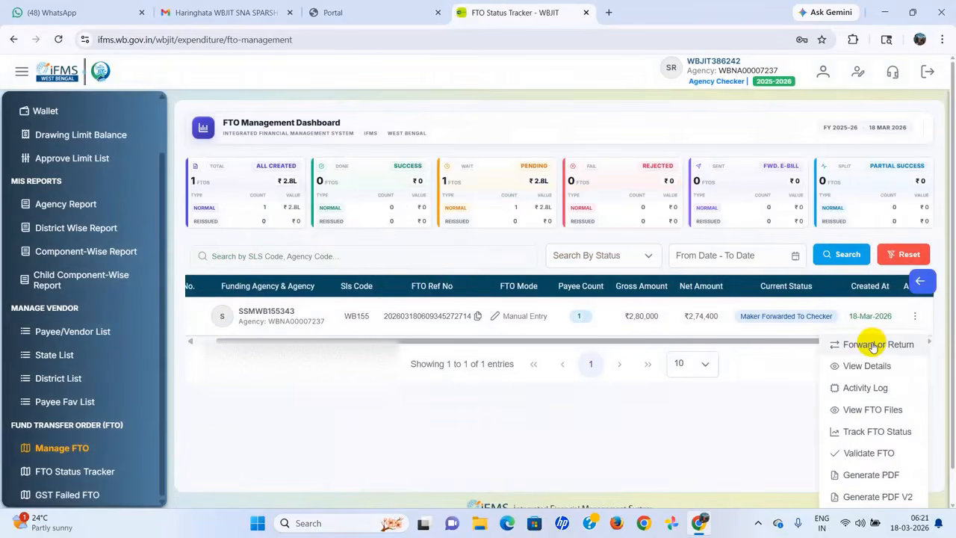
pyautogui.click(872, 345)
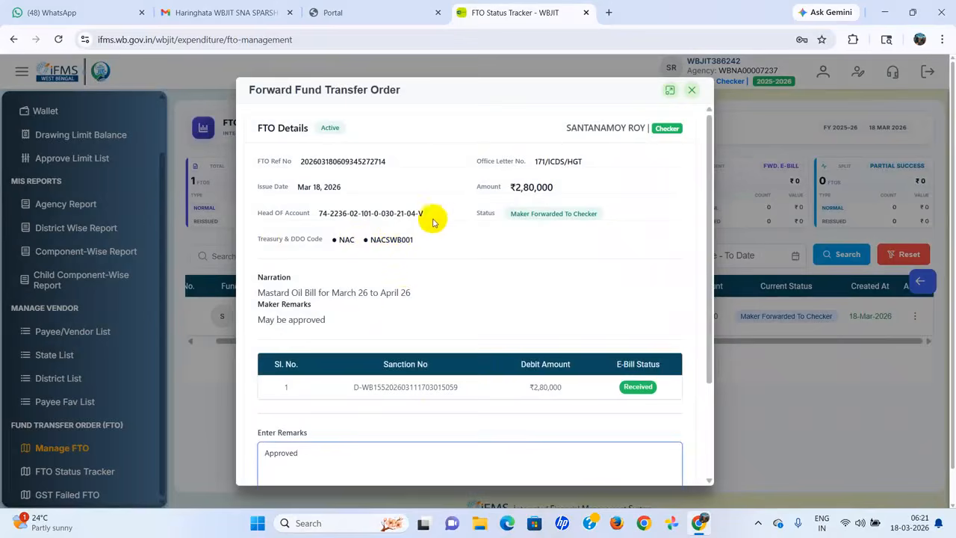
pyautogui.scroll(-2, 405, 303)
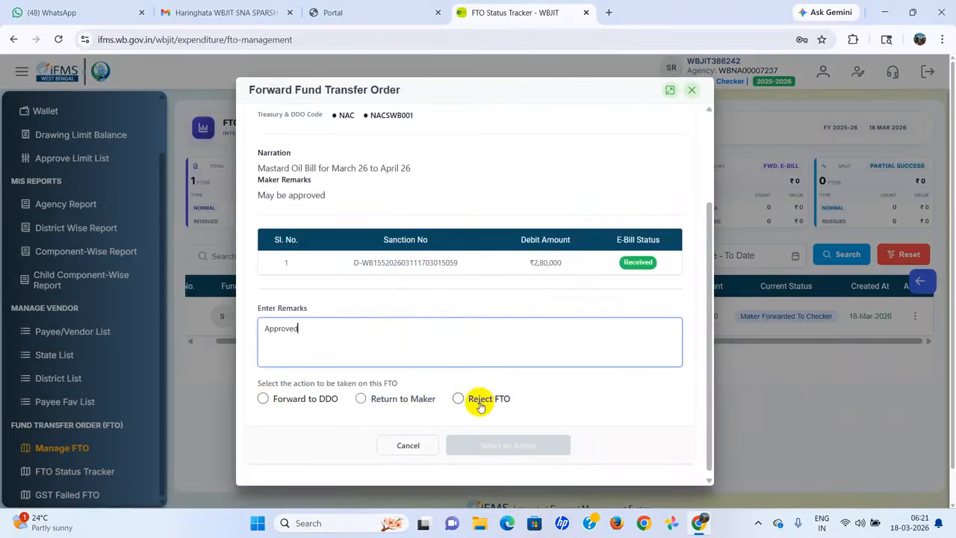
pyautogui.click(264, 399)
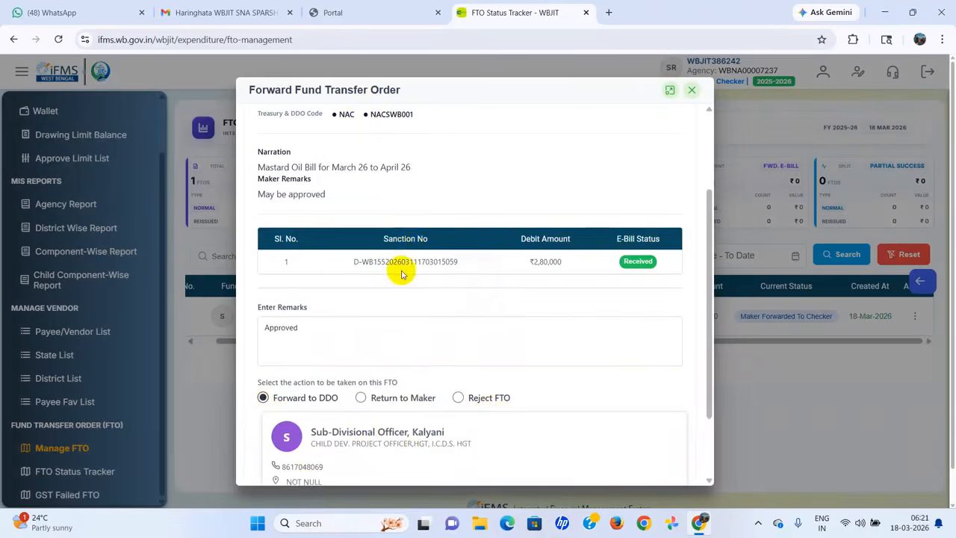
pyautogui.scroll(-2, 401, 271)
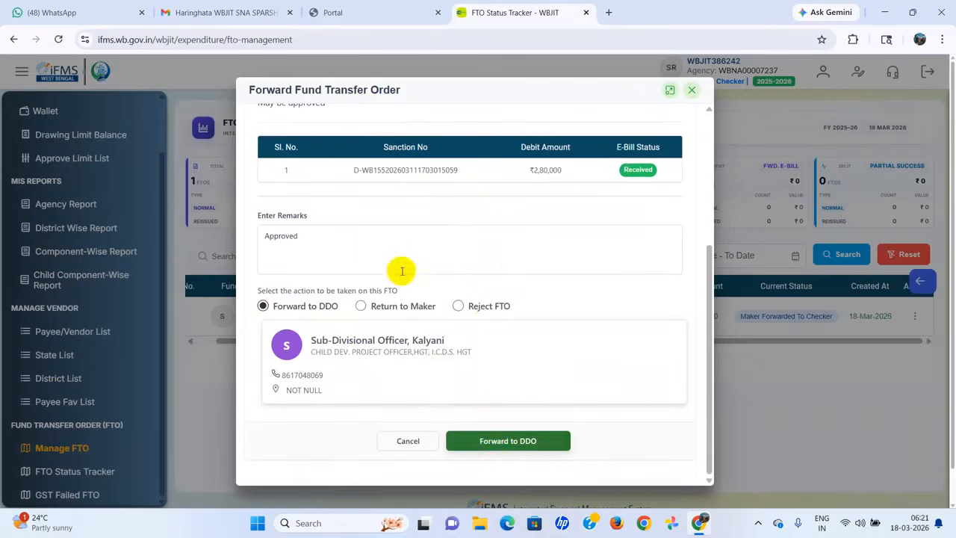
pyautogui.click(496, 442)
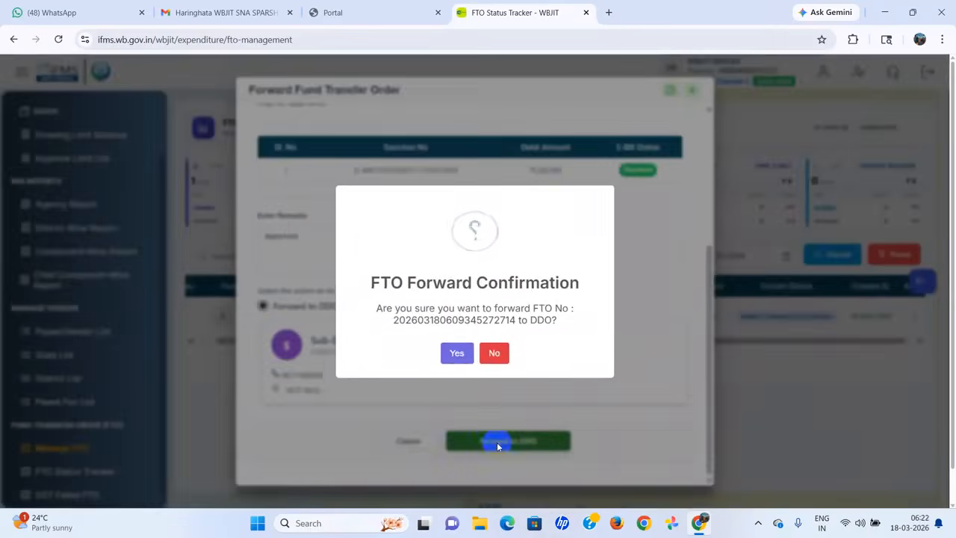
pyautogui.click(456, 356)
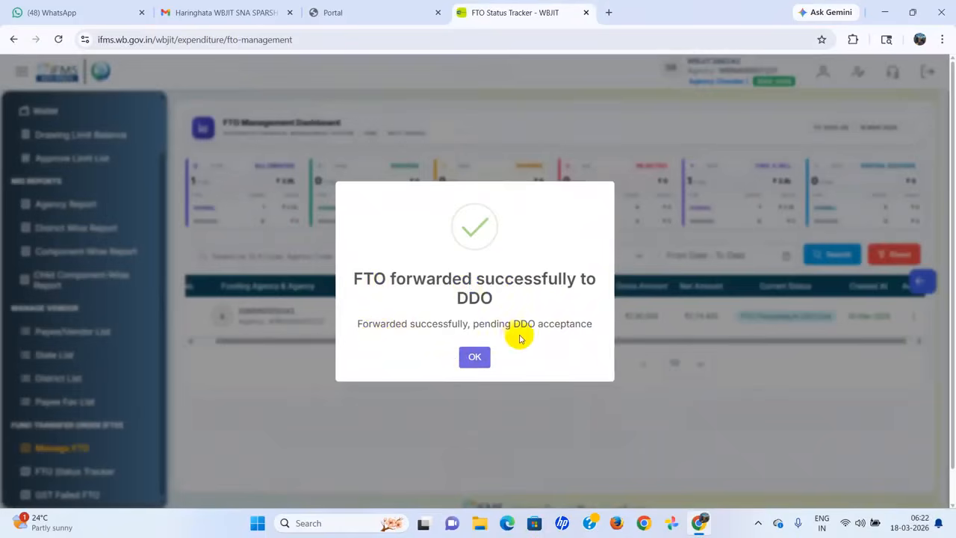
pyautogui.click(475, 356)
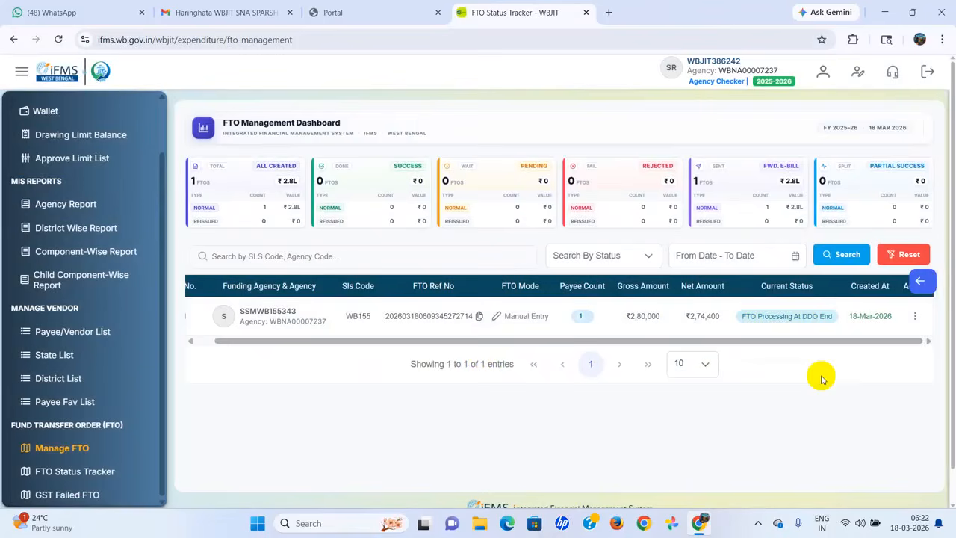
# Step: Sign out of WBJIT and return to the IFMS portal tab
pyautogui.click(926, 72)
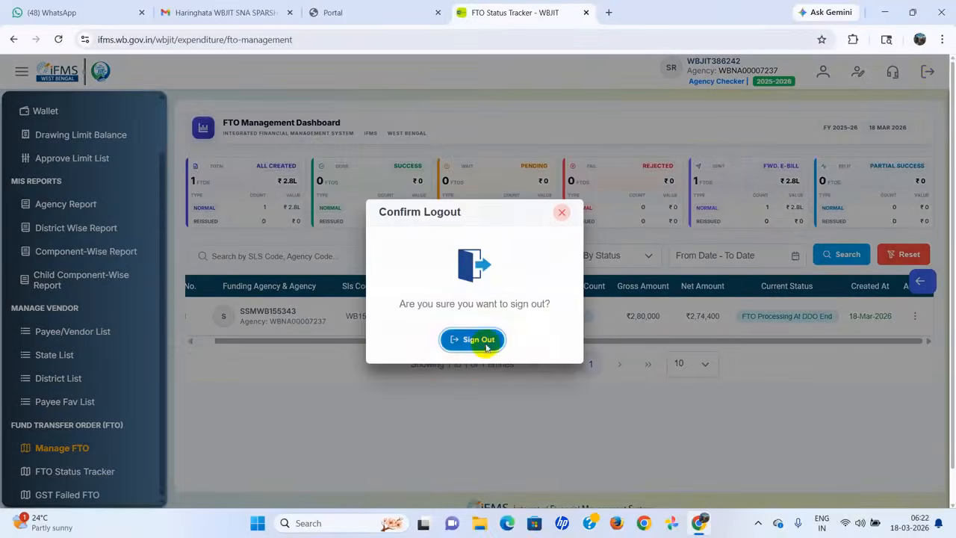
pyautogui.click(486, 341)
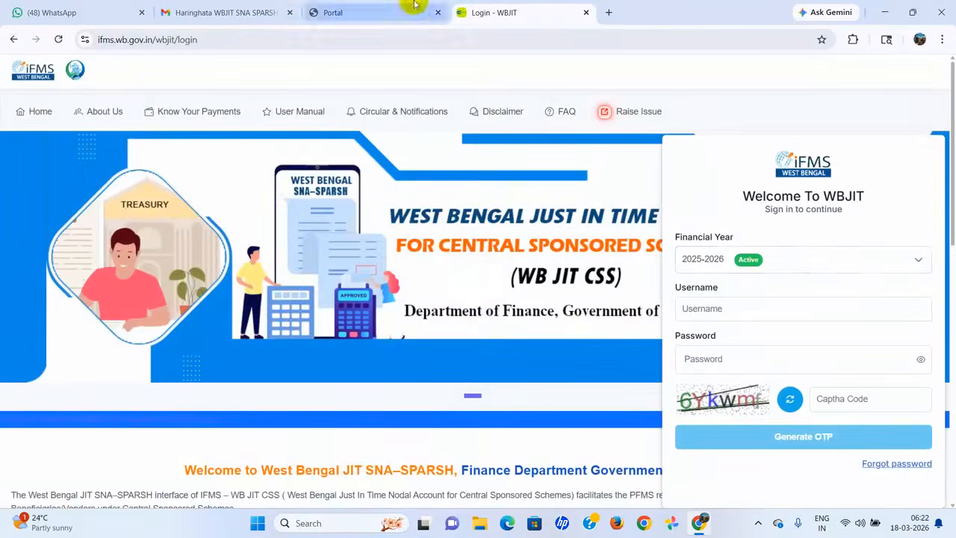
pyautogui.click(398, 8)
# Step: Log into WBJIT Billing through SNA SPARSH JIT-eBilling with OTP verification
pyautogui.click(804, 427)
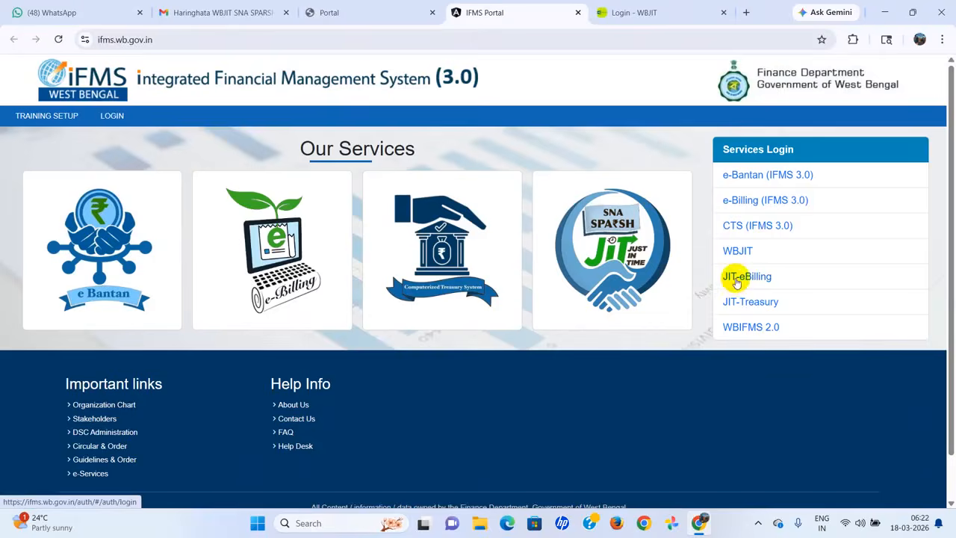
pyautogui.click(737, 277)
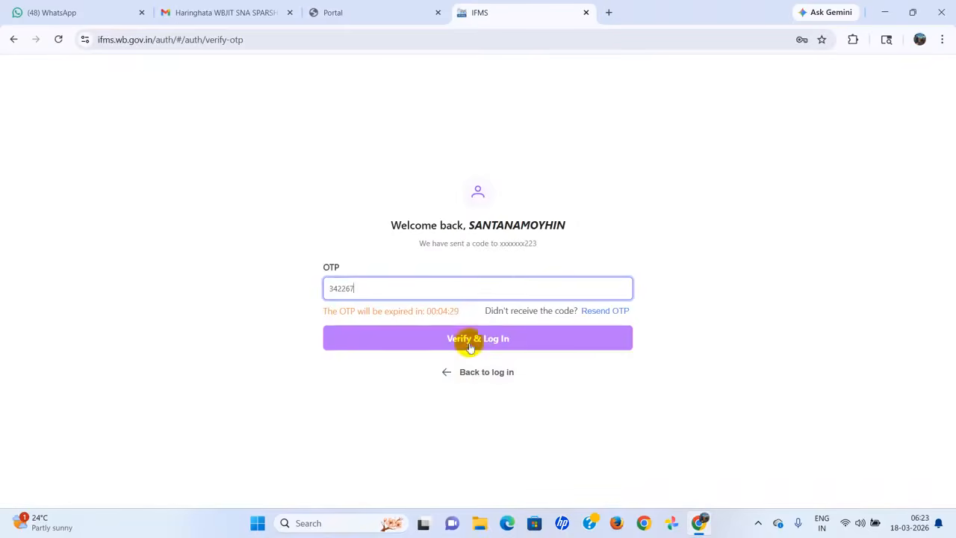
pyautogui.click(470, 346)
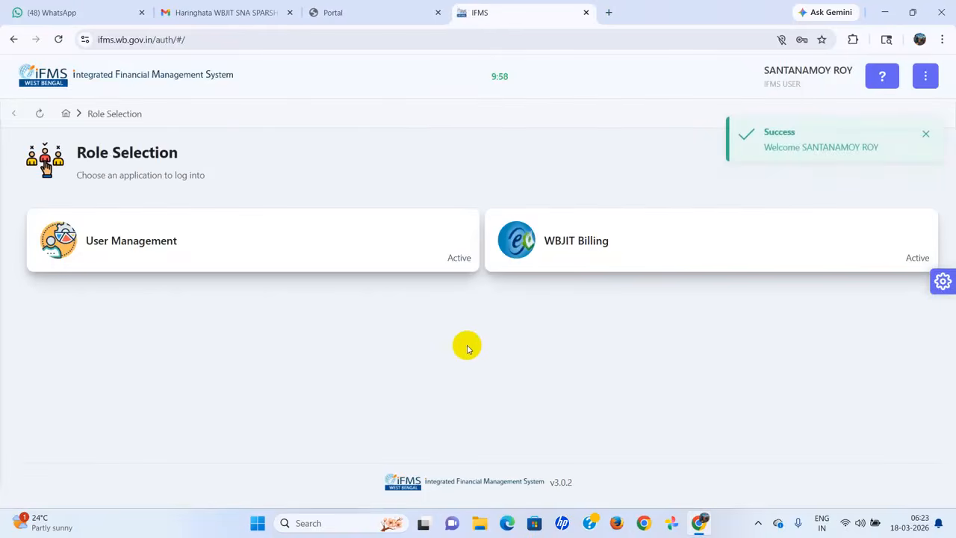
pyautogui.click(567, 243)
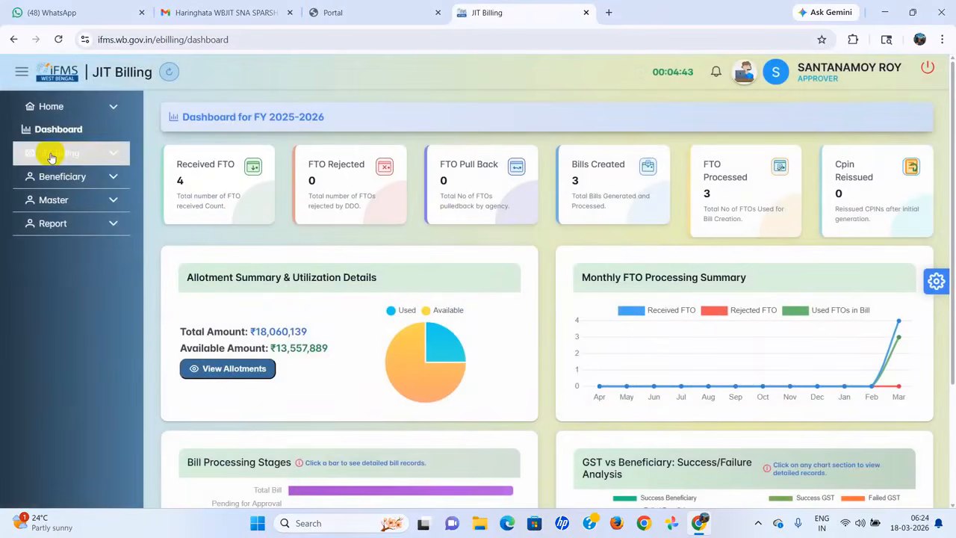
# Step: Tick the CDPO Haringhata FTO under Received FTO's Advices Received from JIT
pyautogui.click(51, 154)
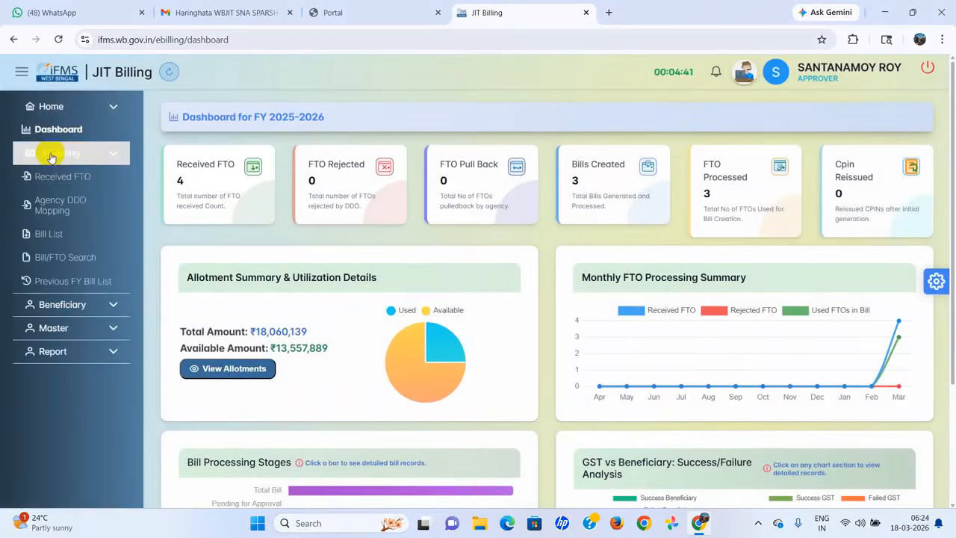
pyautogui.click(70, 181)
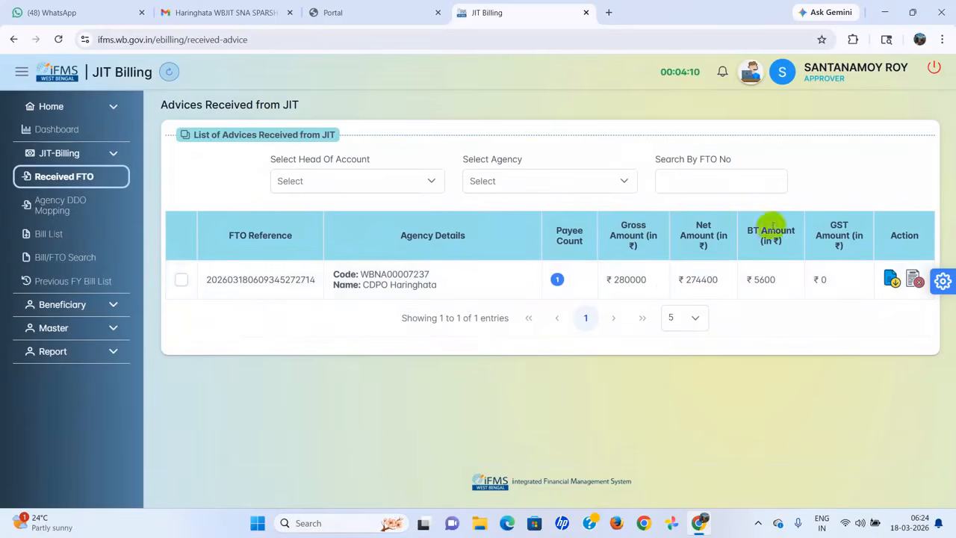
pyautogui.click(182, 280)
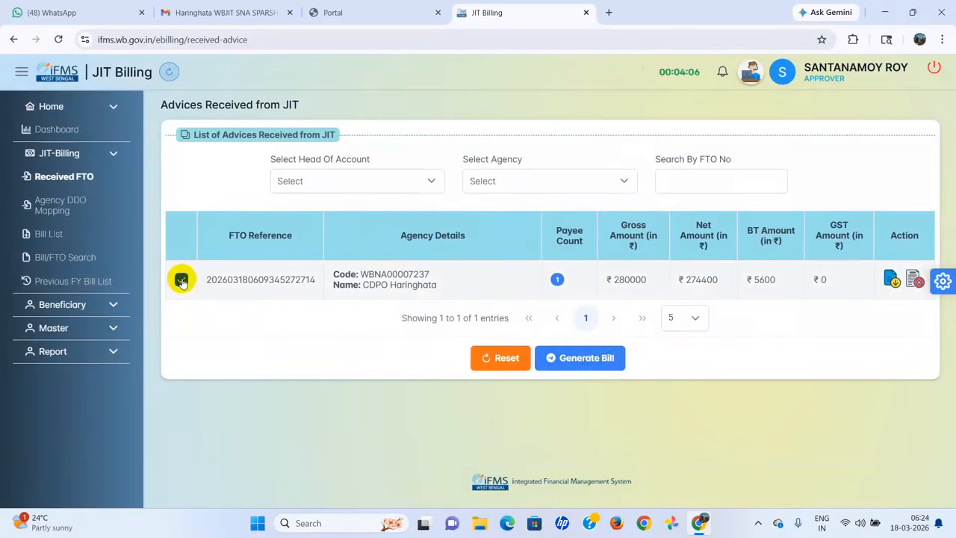
# Step: Start a bill for the ticked advice with sanction number 171/ICDS/HGT dated 18 March 2026
pyautogui.click(588, 365)
pyautogui.click(330, 271)
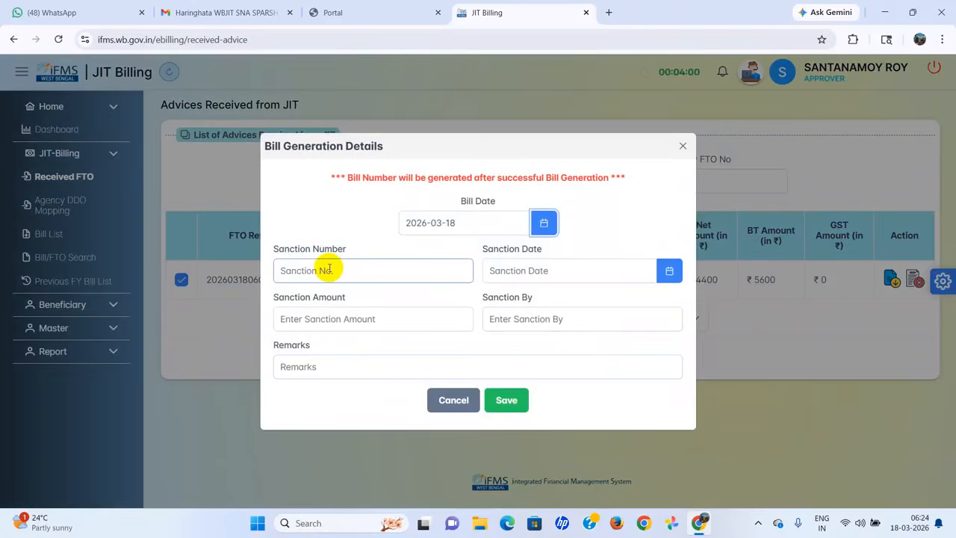
pyautogui.click(329, 270)
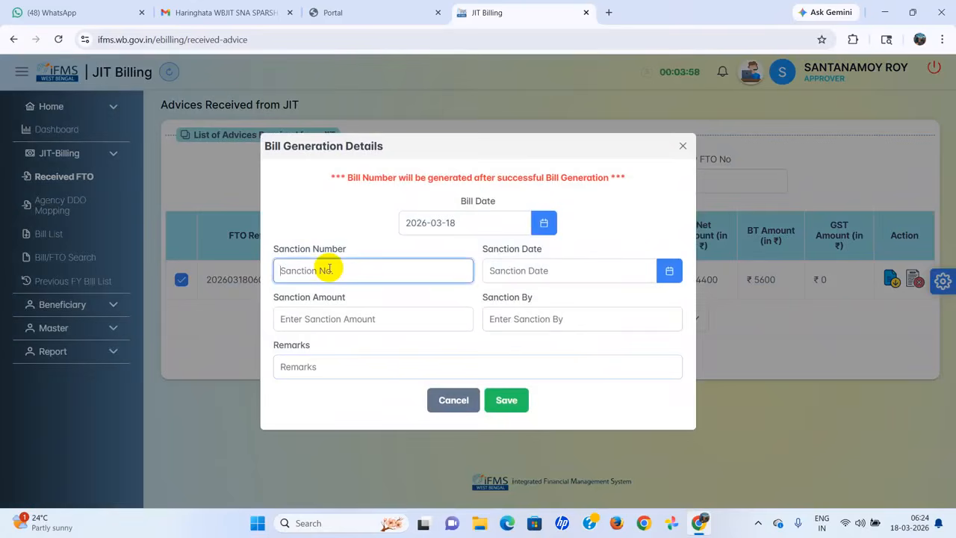
pyautogui.write('1')
pyautogui.write('71/ICDS/HGT')
pyautogui.click(668, 272)
pyautogui.click(597, 413)
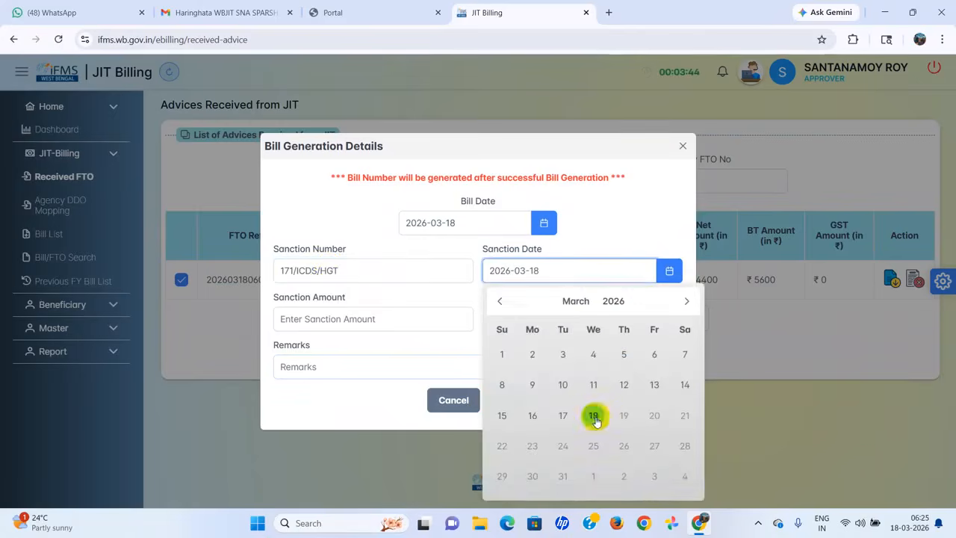
# Step: Enter sanction amount 280000, sanctioned by CDPO HARINGHATA, and save the bill
pyautogui.click(332, 321)
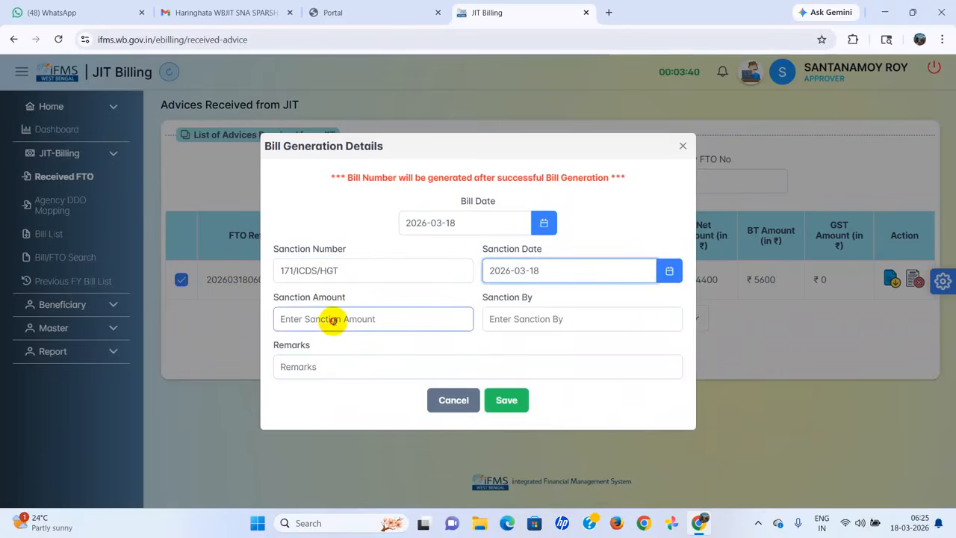
pyautogui.click(334, 320)
pyautogui.write('280000')
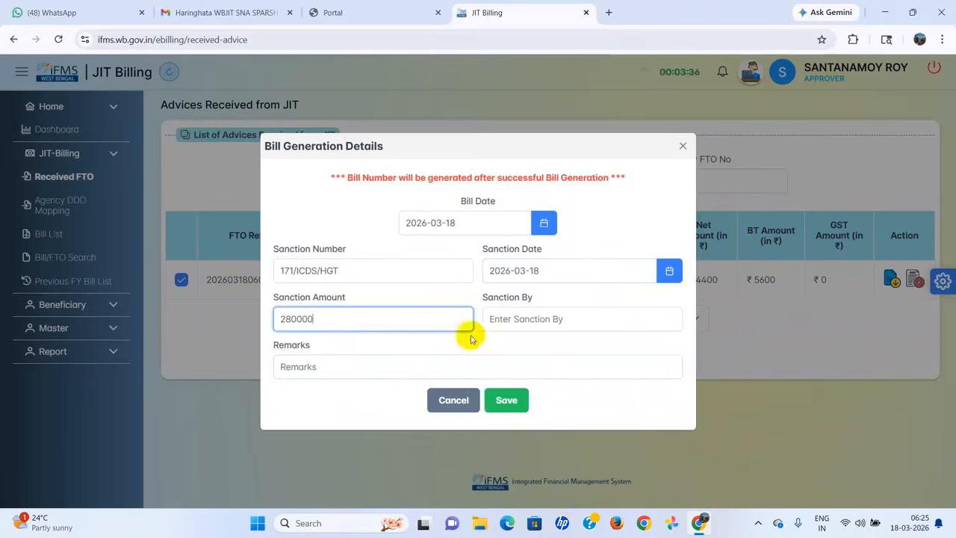
pyautogui.click(497, 320)
pyautogui.write('CDPO HARINGHATA')
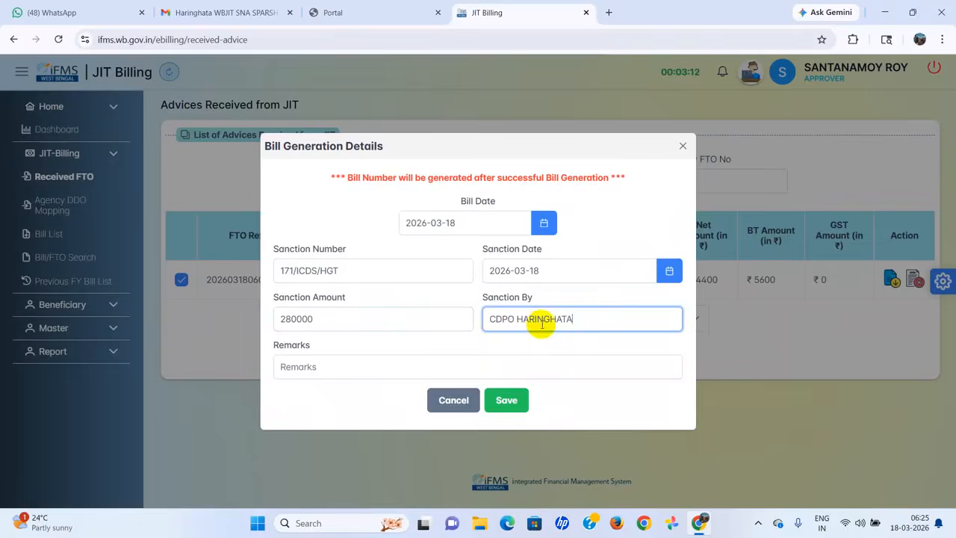
pyautogui.click(507, 401)
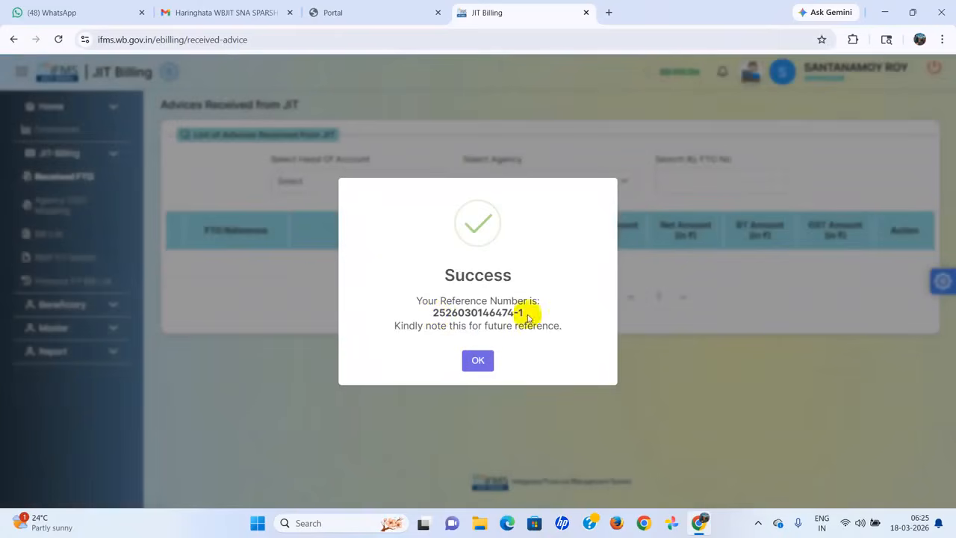
pyautogui.click(477, 363)
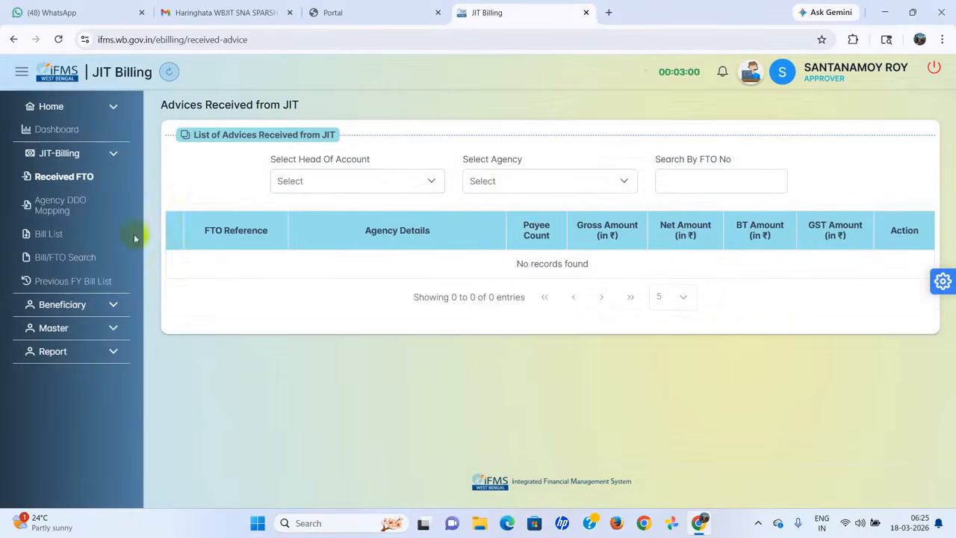
# Step: Check the bill's saved sanction details in the Bill List without changing them
pyautogui.click(54, 235)
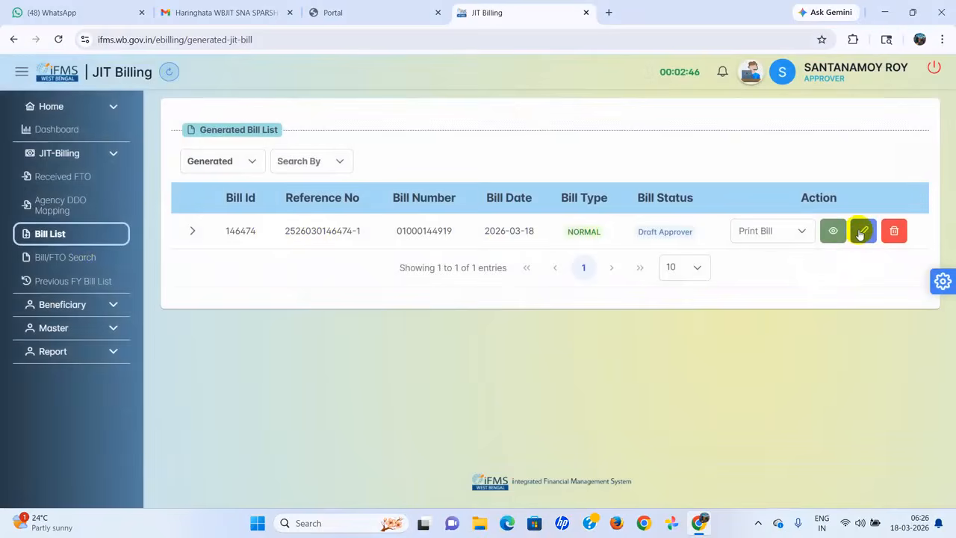
pyautogui.click(861, 233)
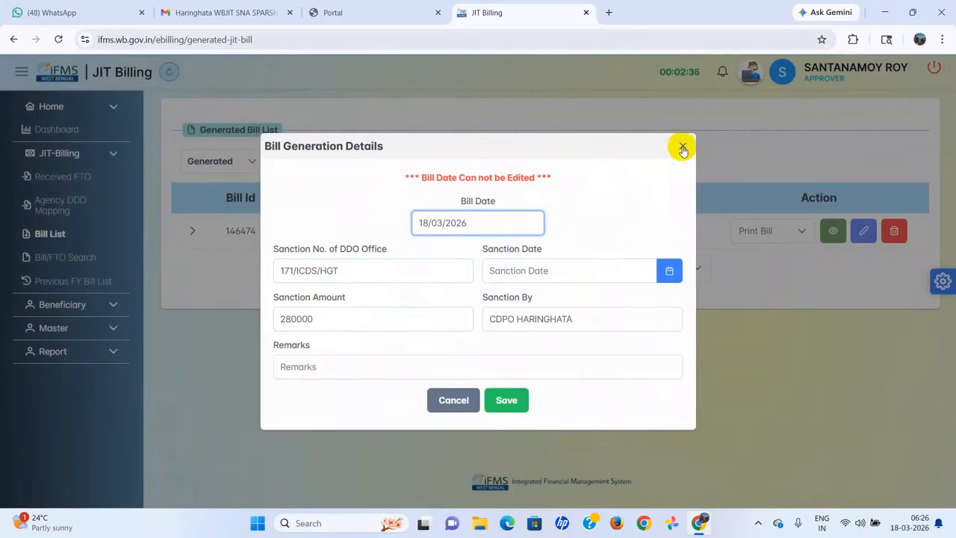
pyautogui.click(333, 271)
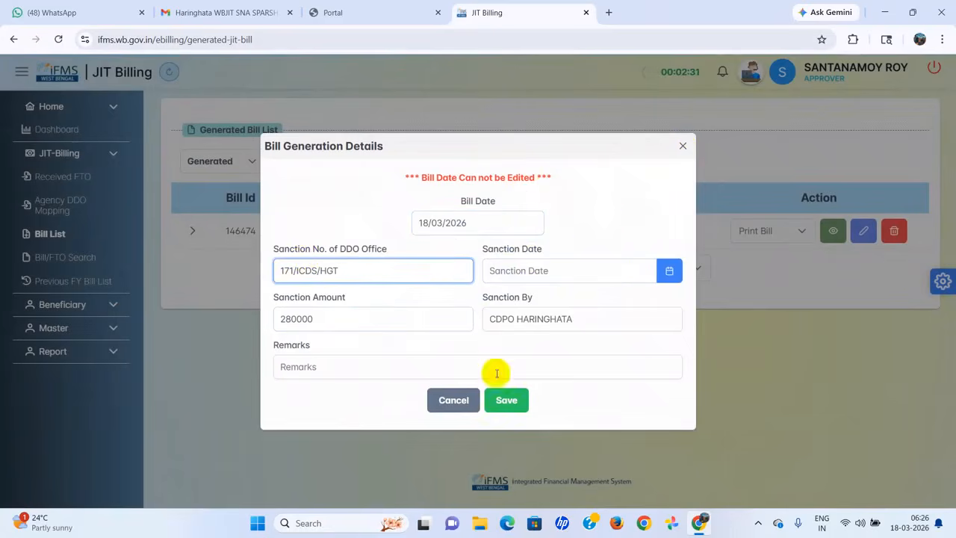
pyautogui.click(683, 146)
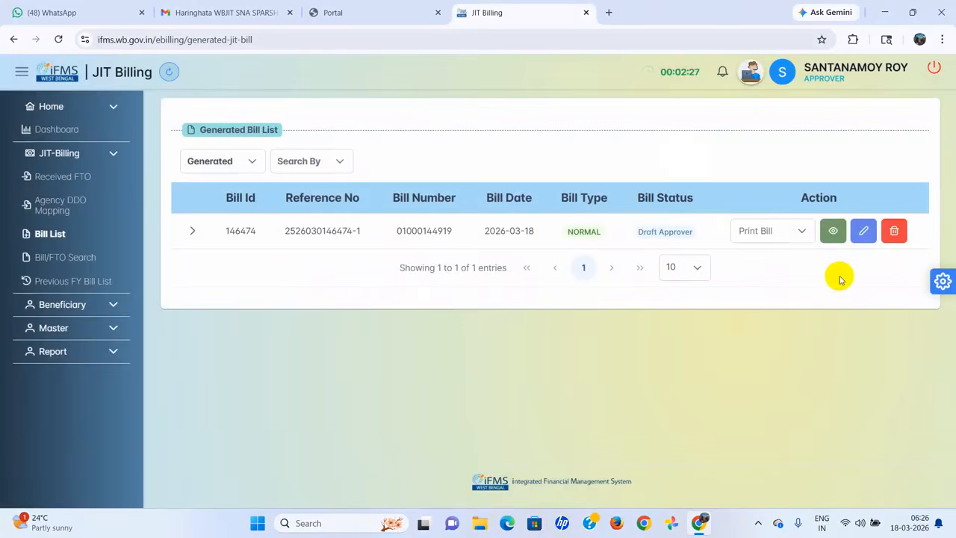
# Step: Open bill 146474 and review its Bill, ECS and By Transfer details
pyautogui.click(833, 233)
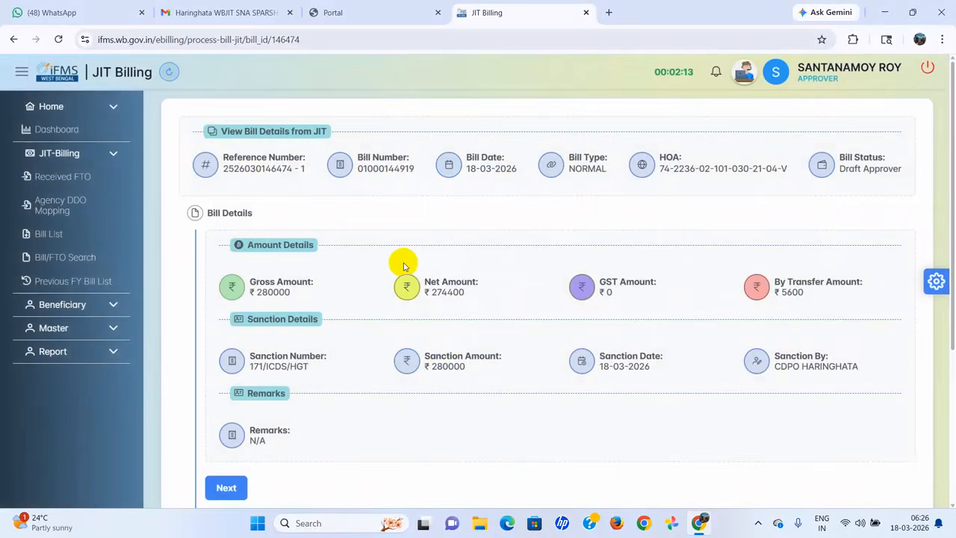
pyautogui.scroll(-1, 499, 370)
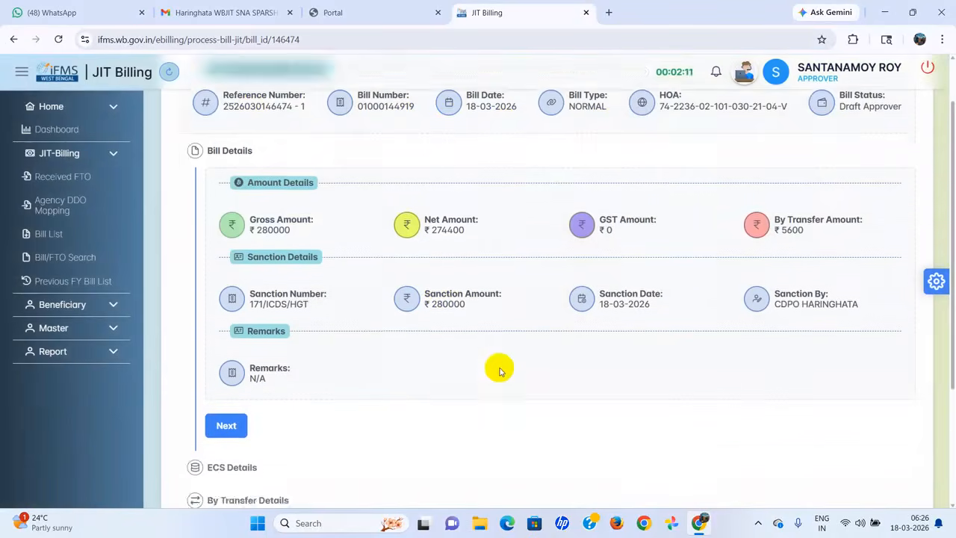
pyautogui.scroll(-2, 499, 369)
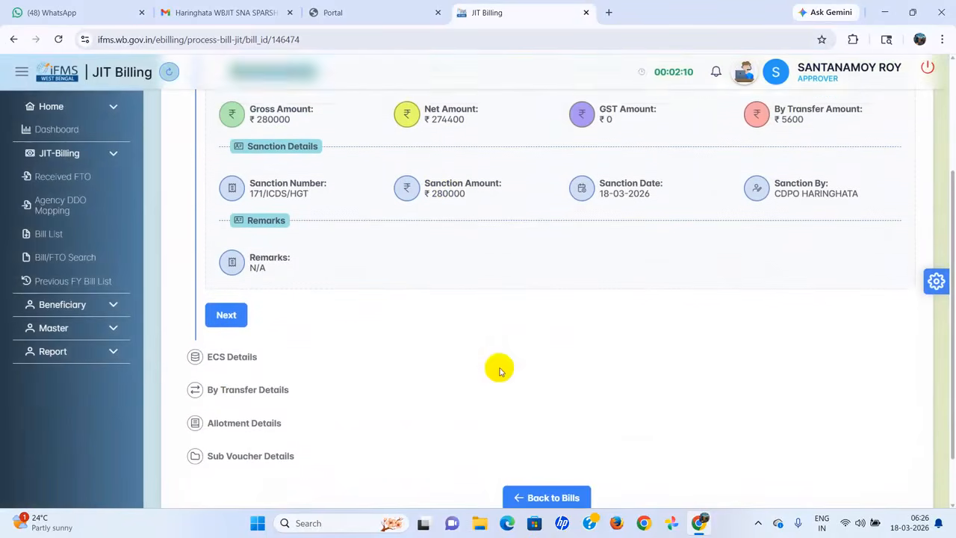
pyautogui.click(228, 301)
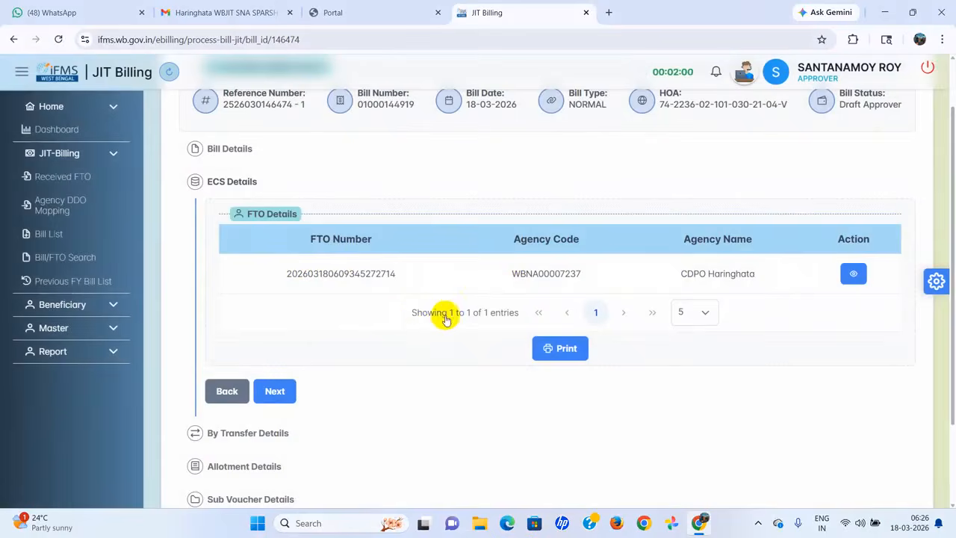
pyautogui.scroll(-2, 396, 330)
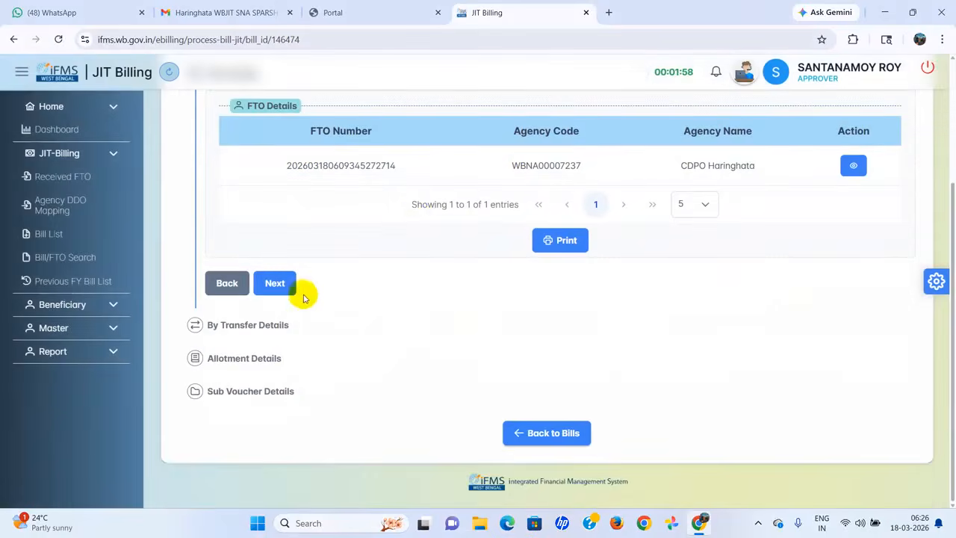
pyautogui.click(280, 284)
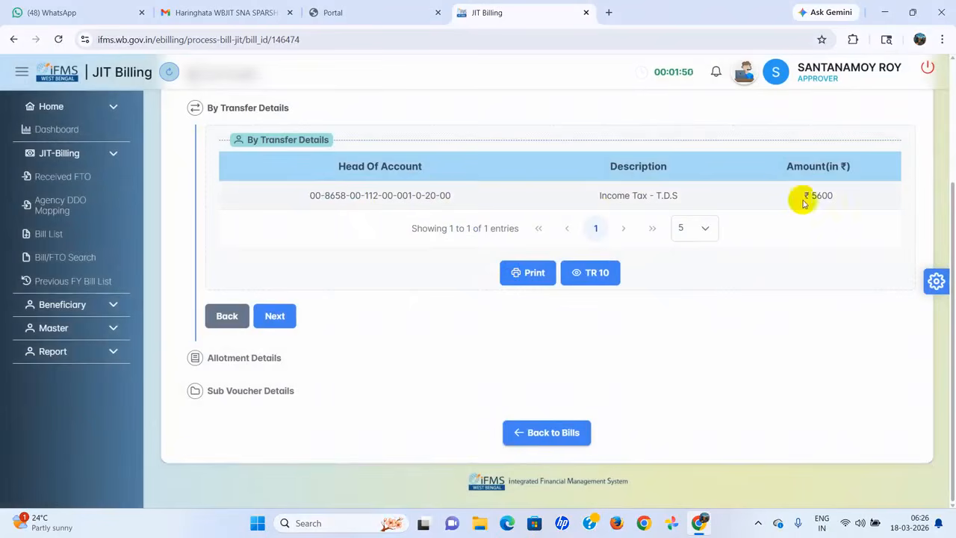
# Step: Check the FTO's allotment details, then advance to Sub Voucher Details
pyautogui.click(278, 317)
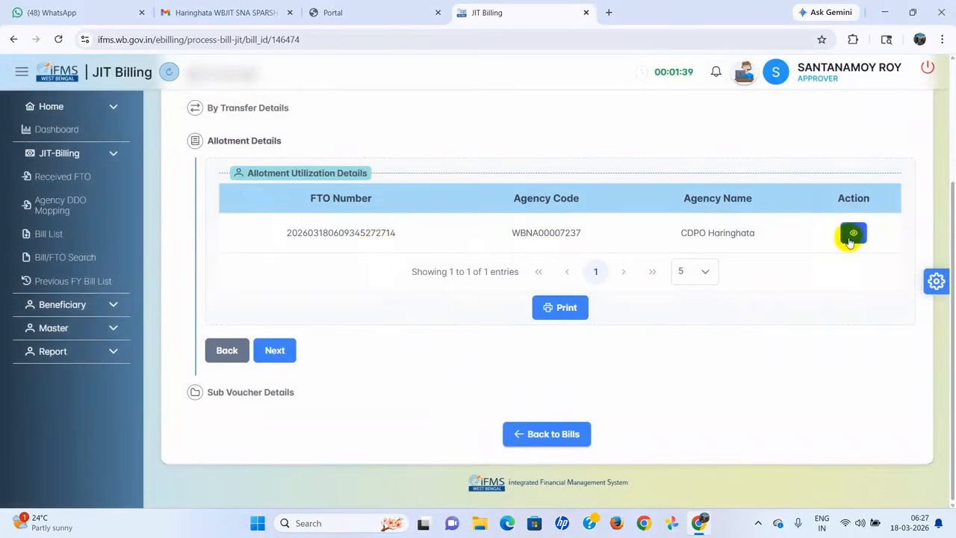
pyautogui.click(851, 236)
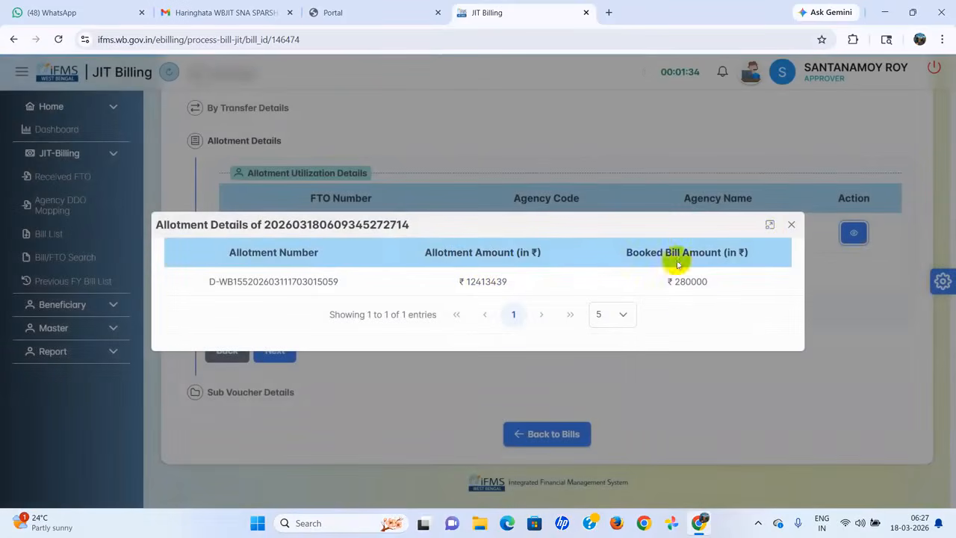
pyautogui.click(793, 225)
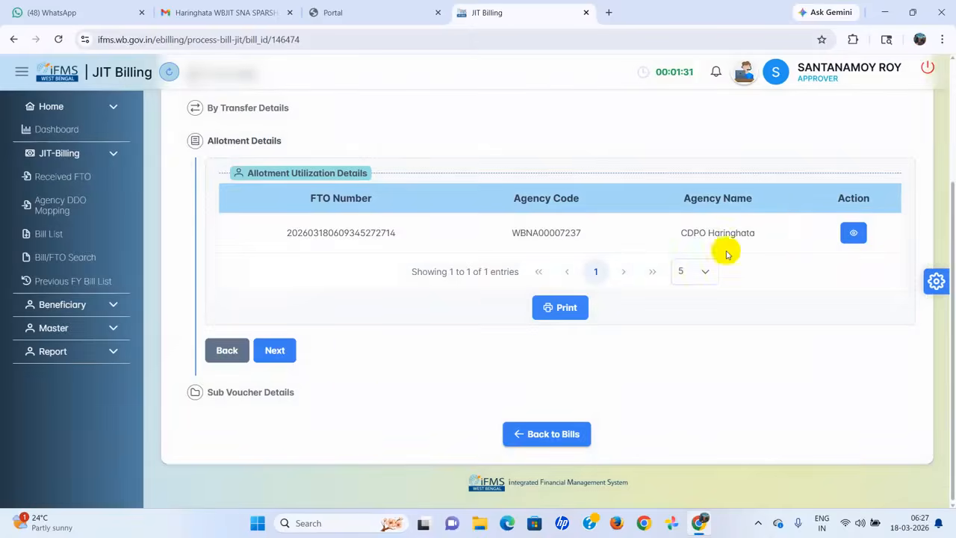
pyautogui.click(288, 352)
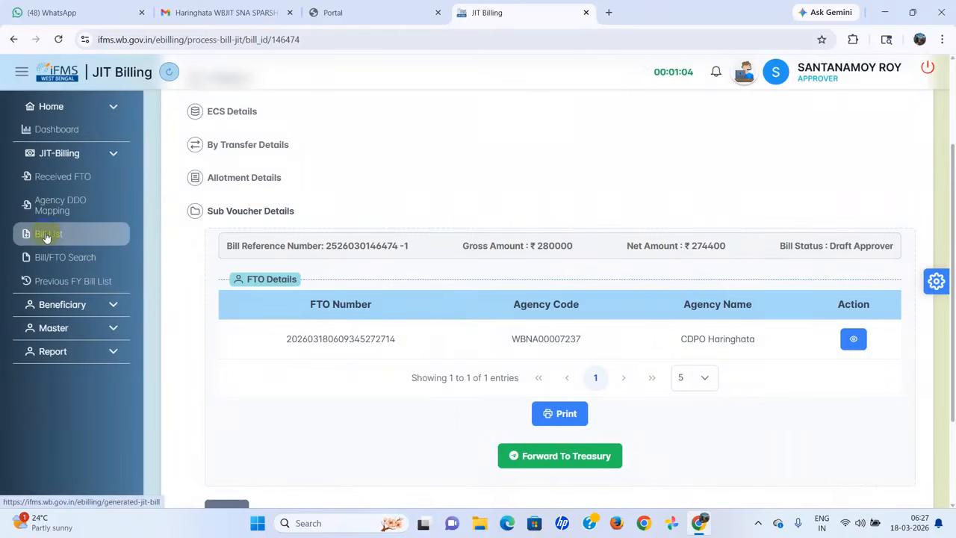
# Step: Generate bill 146474's TR 26A PDF from the Generated Bill List and return to the list
pyautogui.click(47, 235)
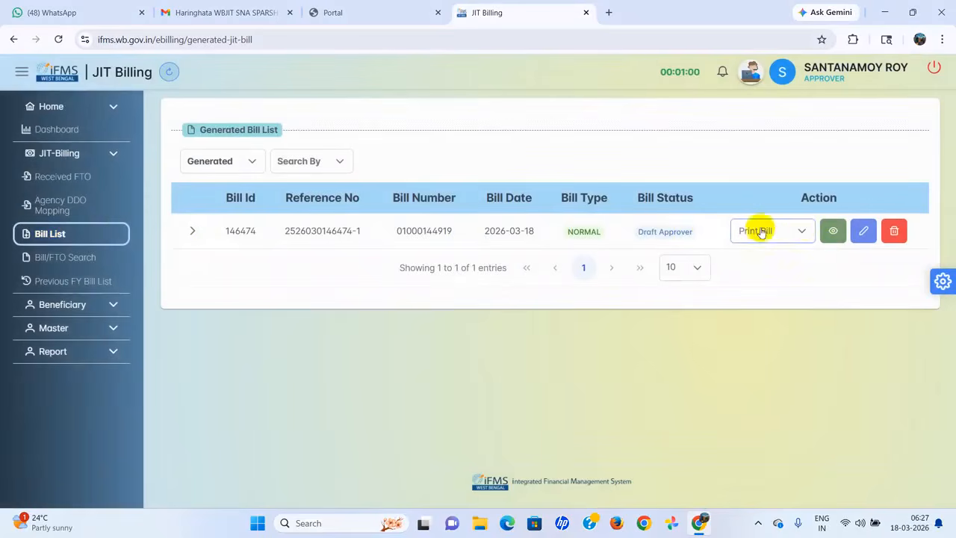
pyautogui.click(801, 233)
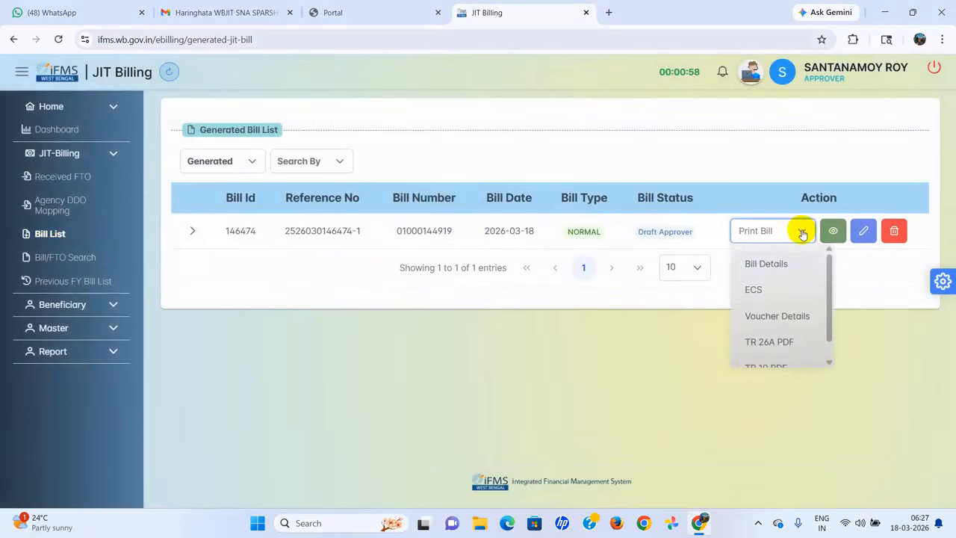
pyautogui.scroll(-1, 790, 279)
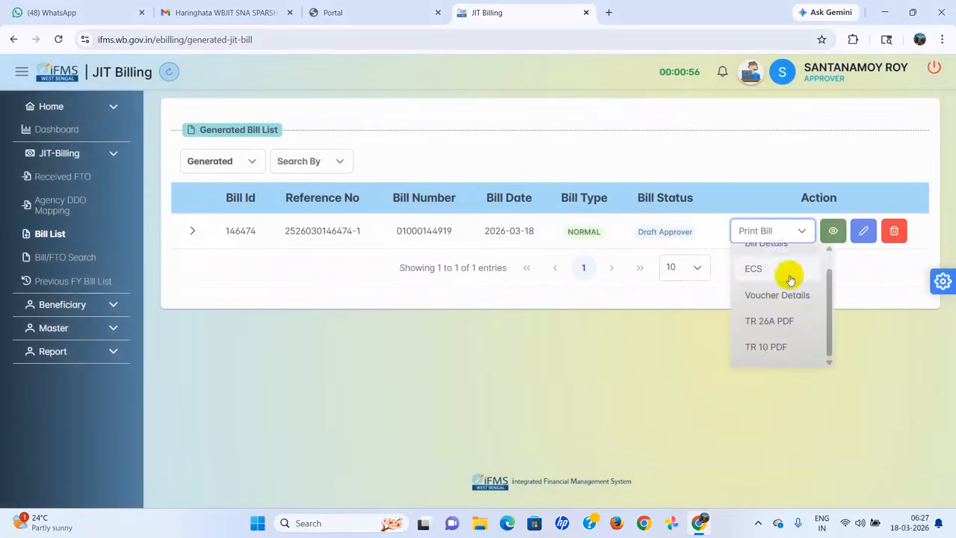
pyautogui.scroll(1, 790, 279)
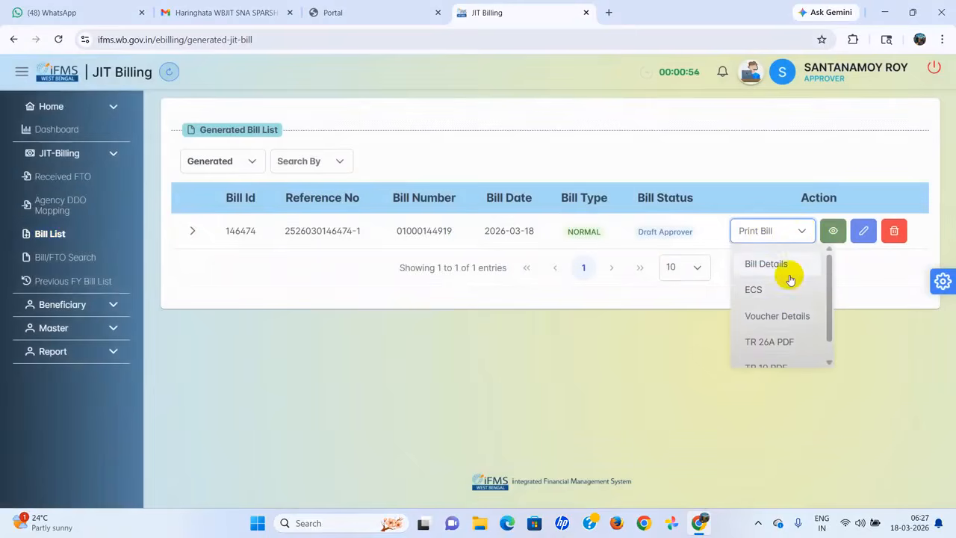
pyautogui.click(777, 342)
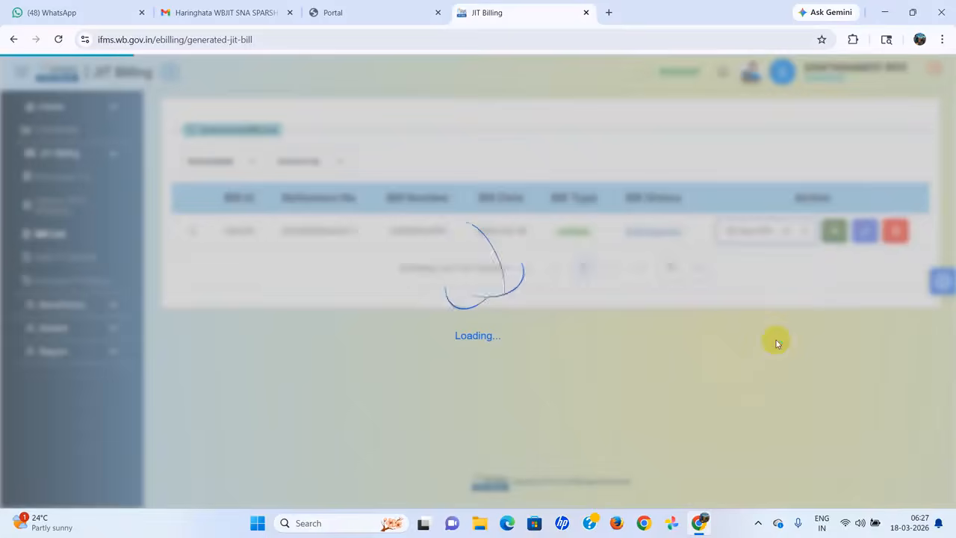
pyautogui.scroll(-15, 550, 259)
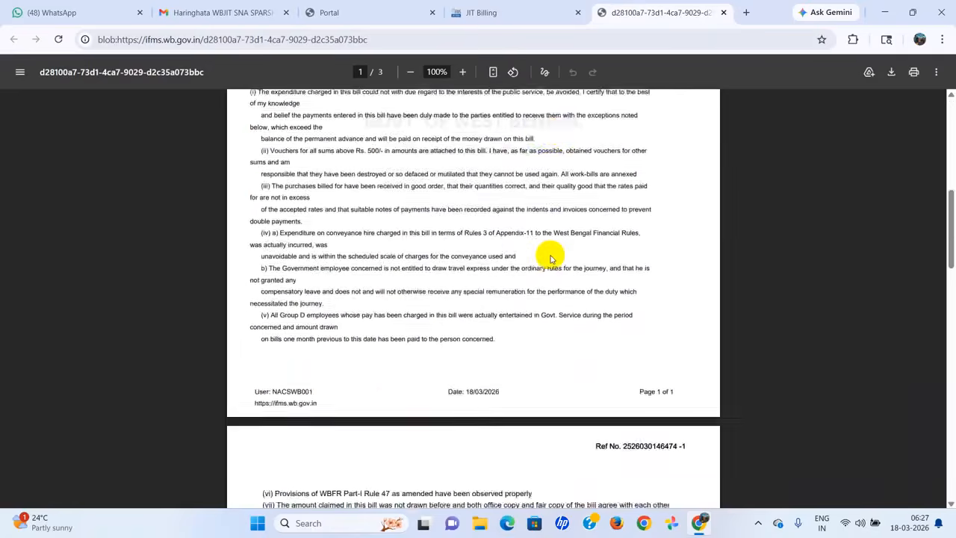
pyautogui.scroll(15, 550, 259)
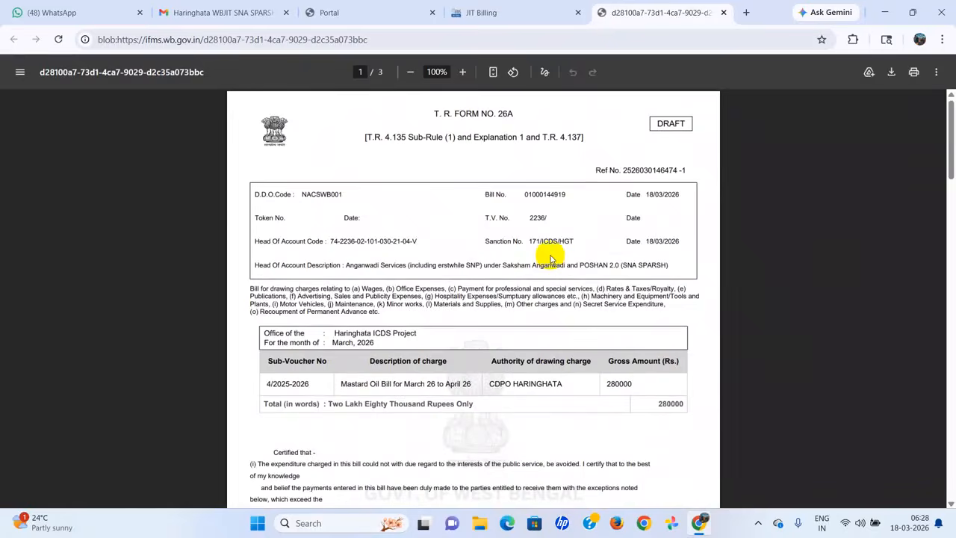
pyautogui.click(528, 12)
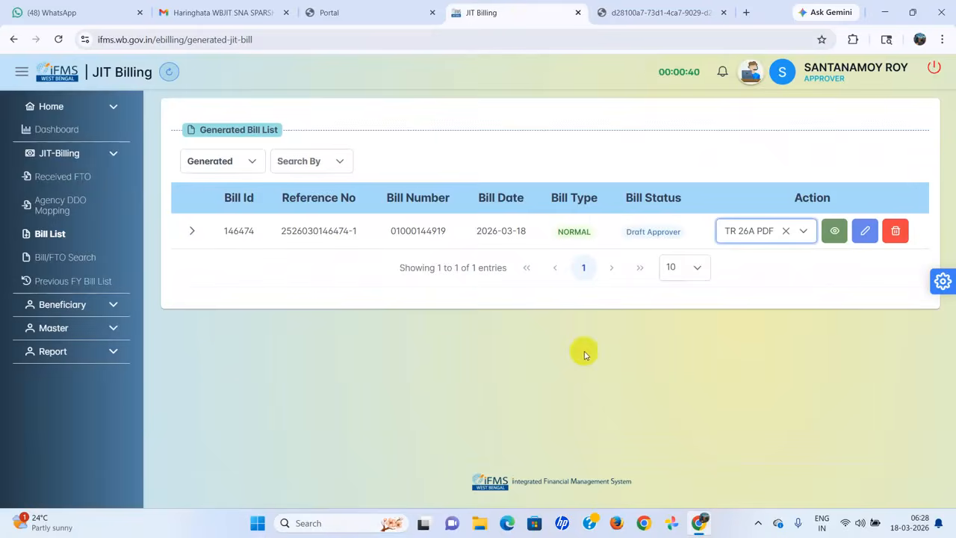
# Step: Open and review bill 146474's TR 10 PDF showing ₹5,600 deducted, then return to the list
pyautogui.click(806, 232)
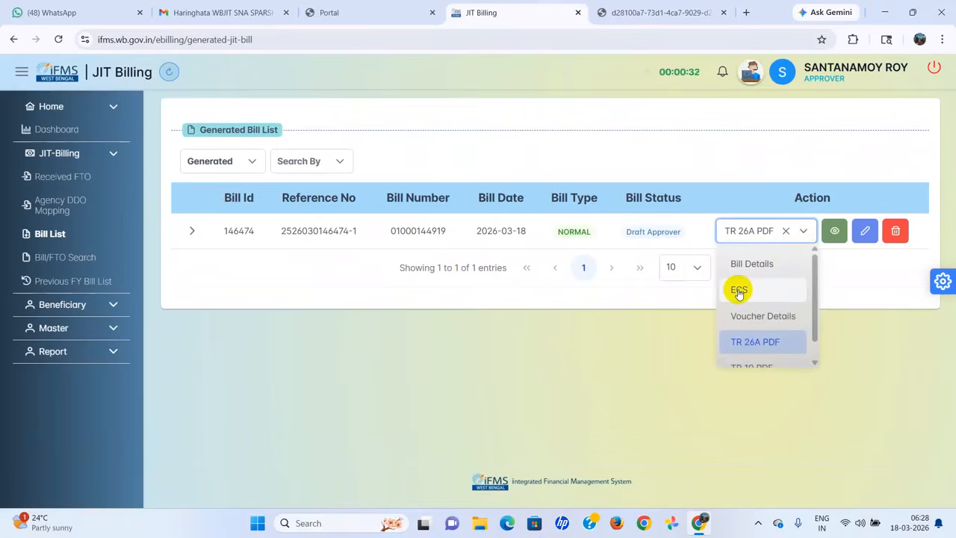
pyautogui.scroll(-1, 746, 286)
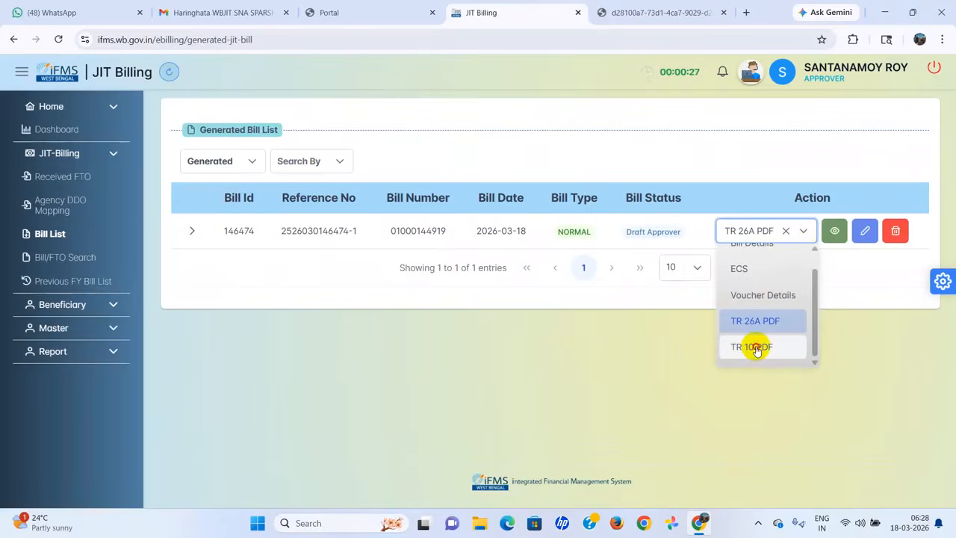
pyautogui.click(755, 348)
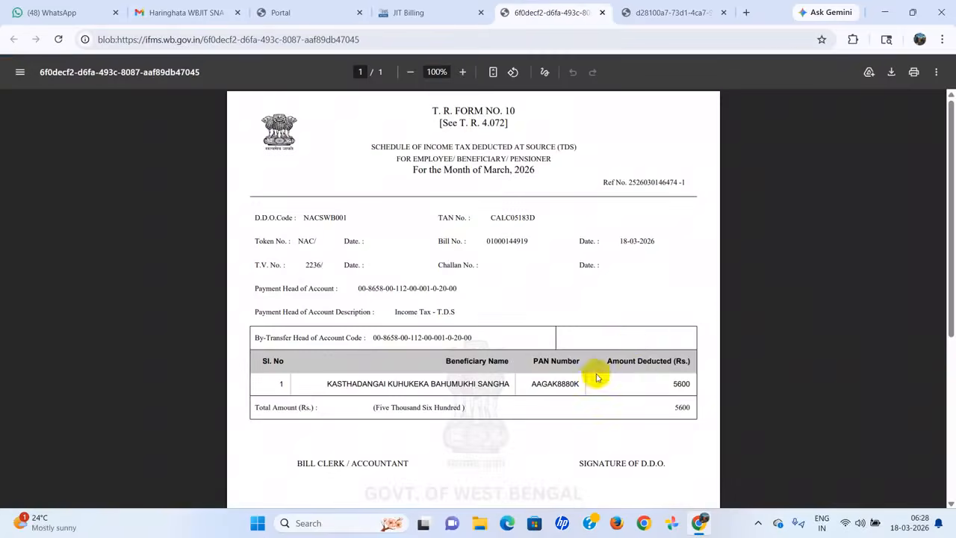
pyautogui.scroll(-4, 540, 299)
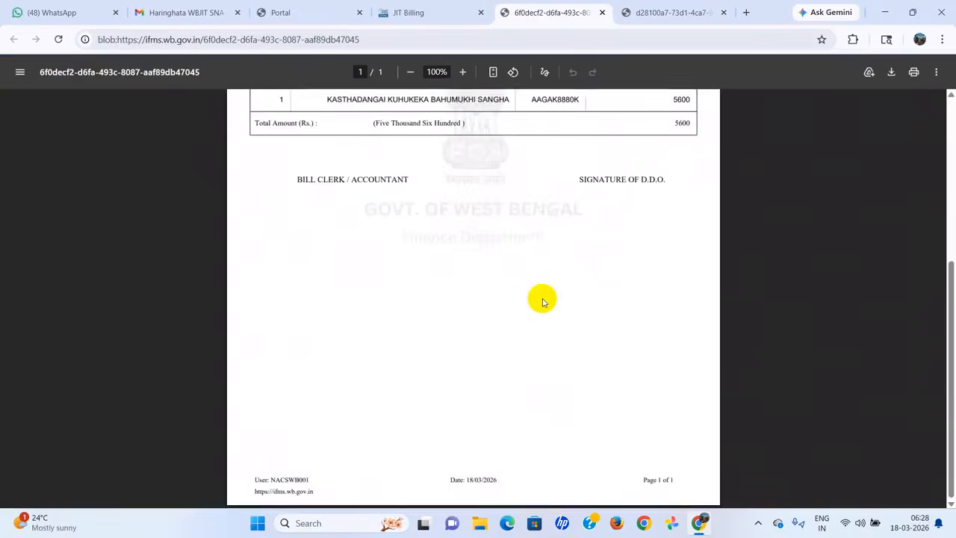
pyautogui.scroll(1, 542, 301)
pyautogui.scroll(3, 543, 301)
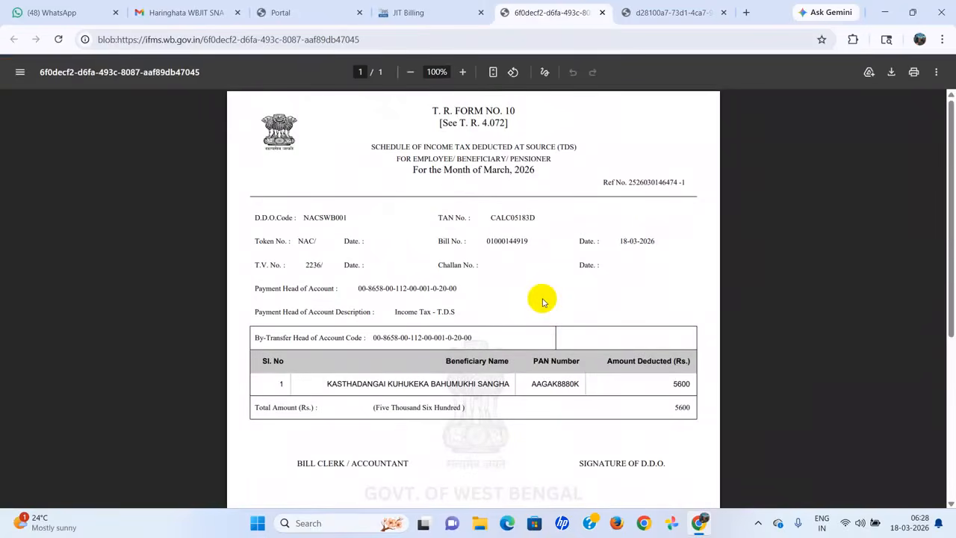
pyautogui.click(435, 13)
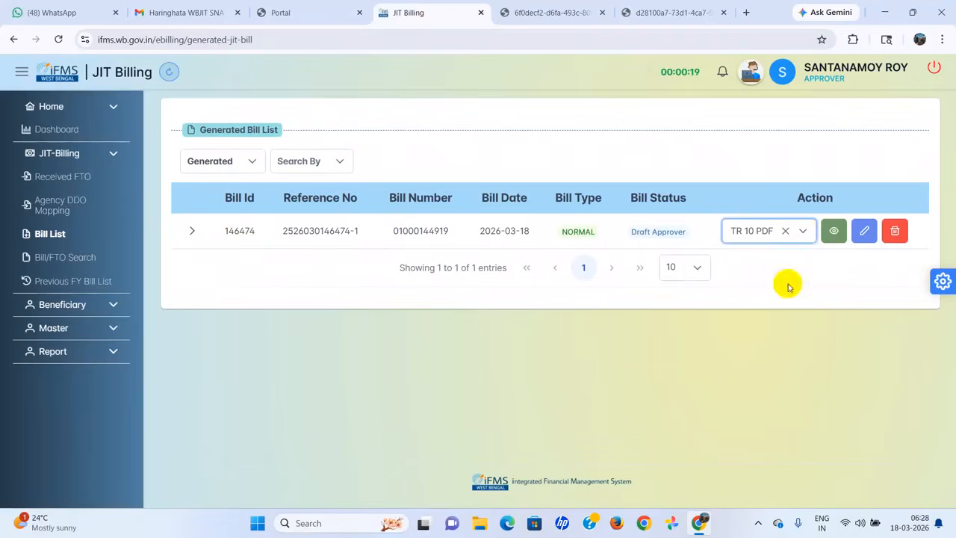
# Step: Open the bill's ECS beneficiary PDF and return to the bill list
pyautogui.click(801, 231)
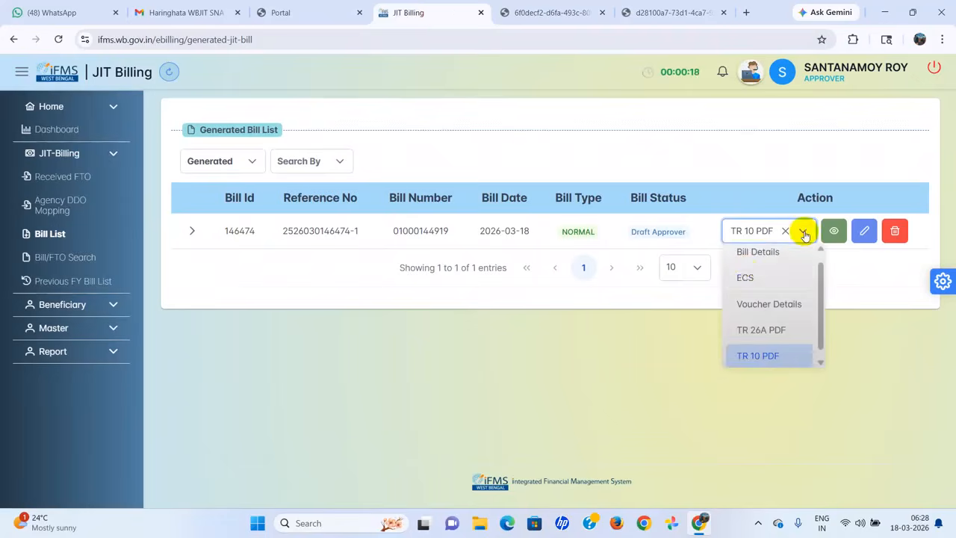
pyautogui.click(747, 277)
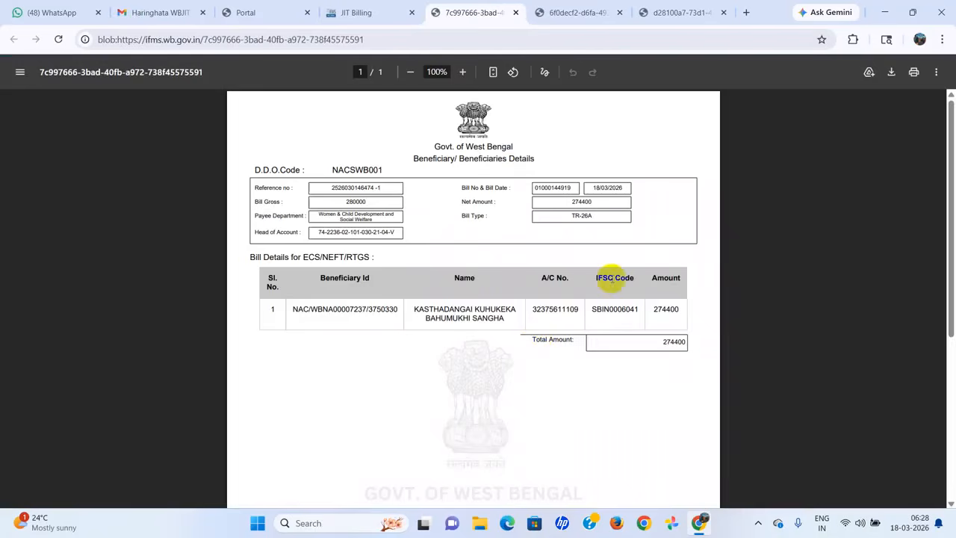
pyautogui.click(375, 14)
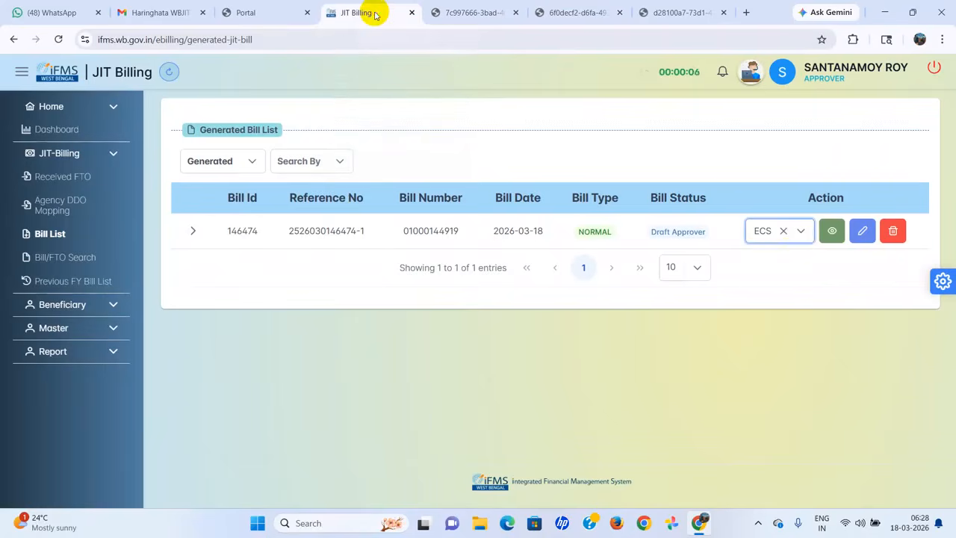
# Step: Open the bill's Bill Details PDF and return to the bill list
pyautogui.click(800, 235)
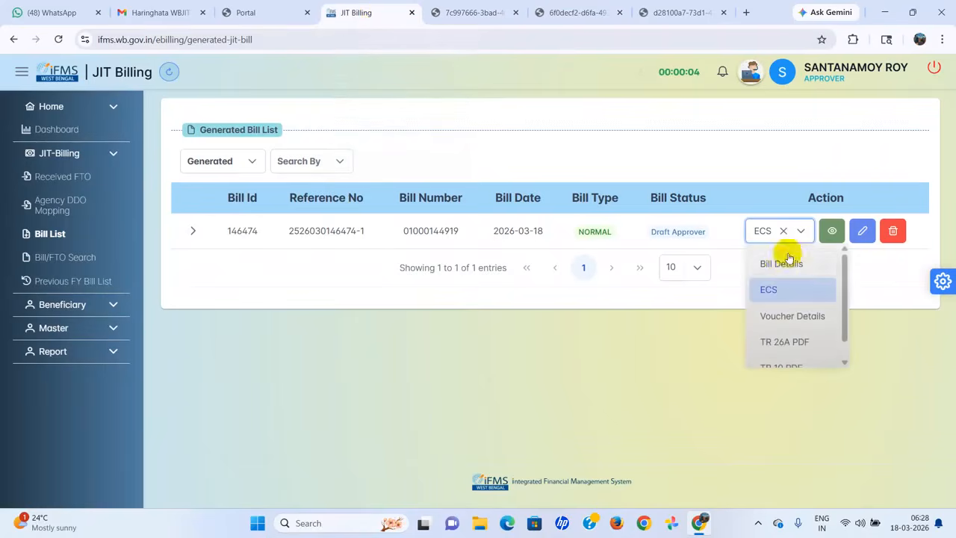
pyautogui.click(777, 263)
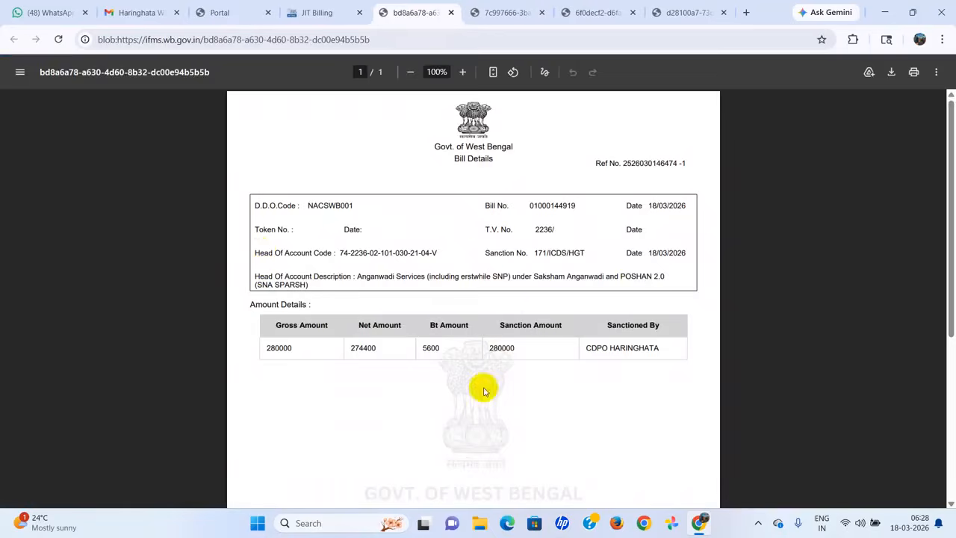
pyautogui.click(320, 16)
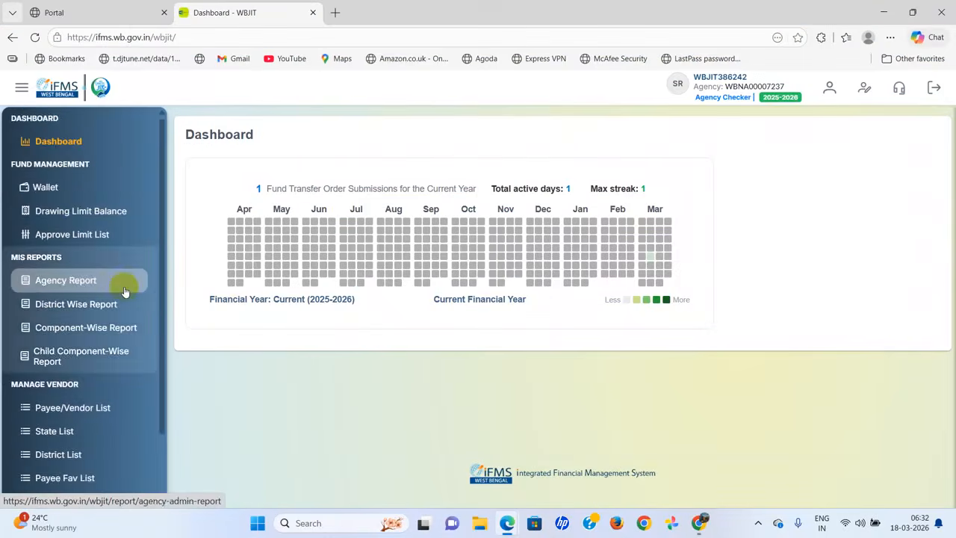
pyautogui.scroll(-1, 125, 291)
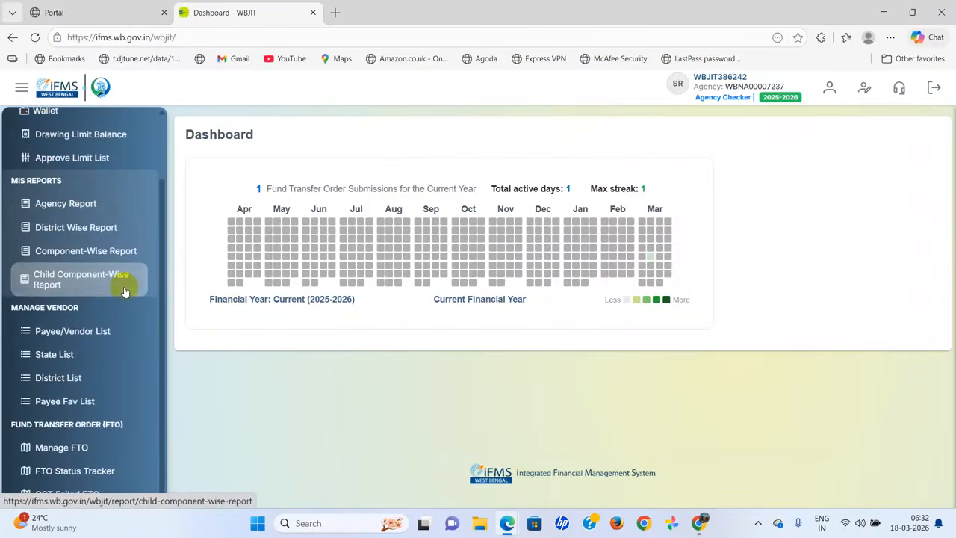
pyautogui.click(74, 450)
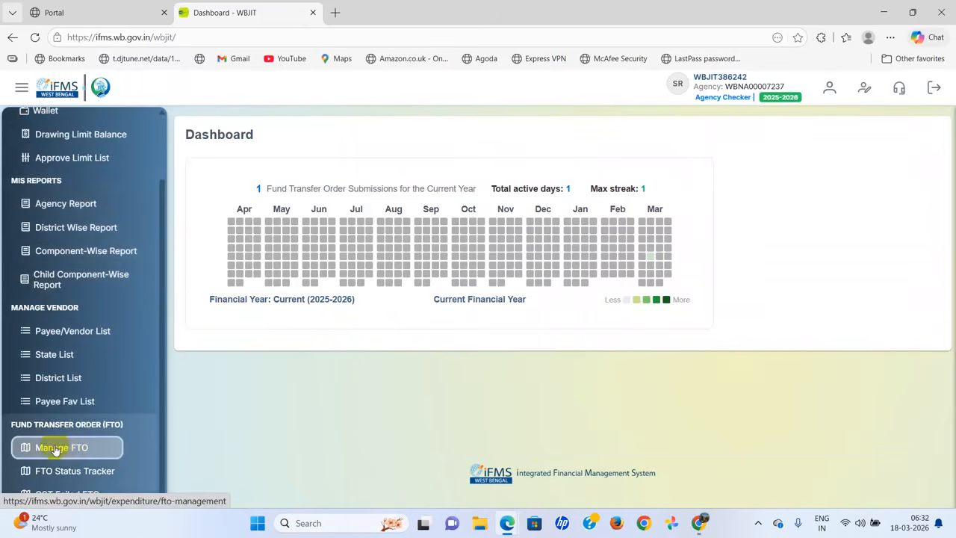
pyautogui.click(56, 449)
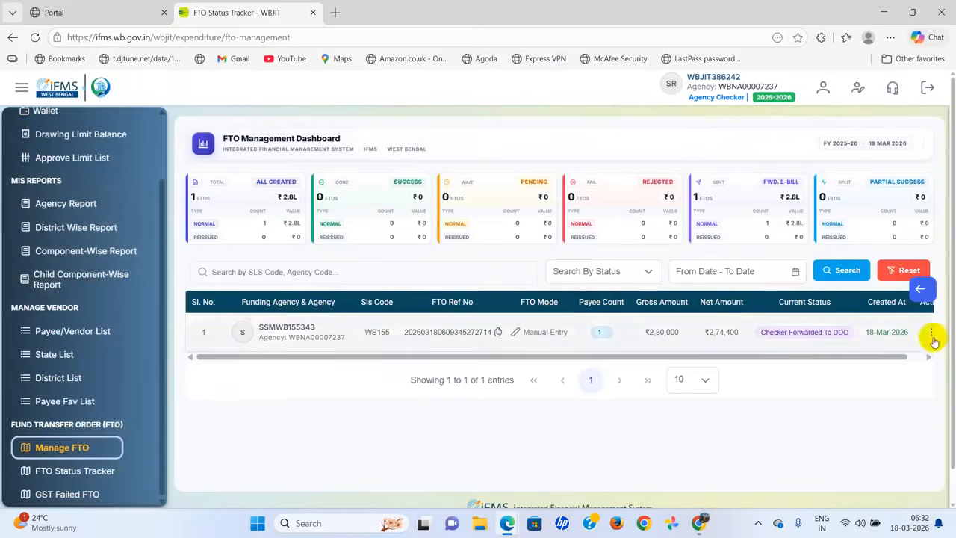
pyautogui.moveTo(747, 356); pyautogui.dragTo(843, 356)
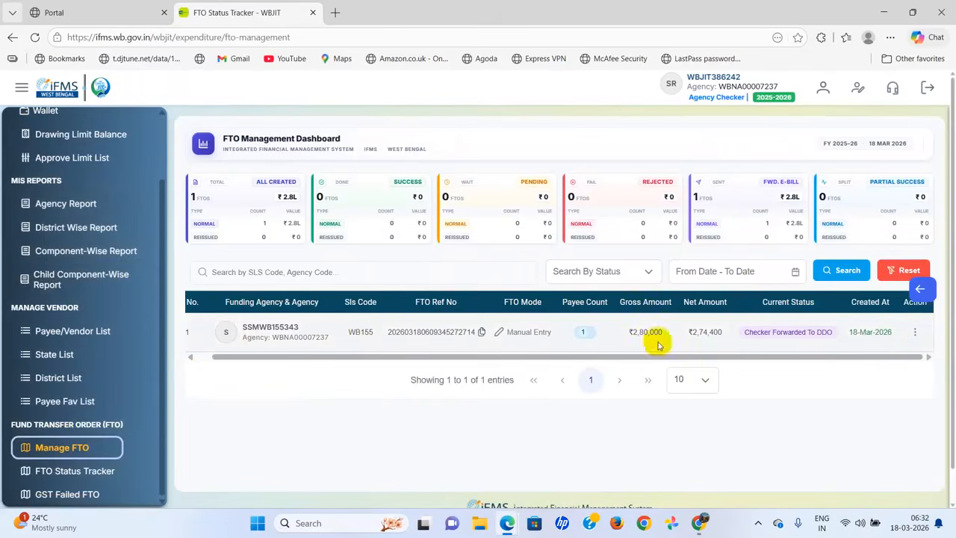
pyautogui.click(918, 331)
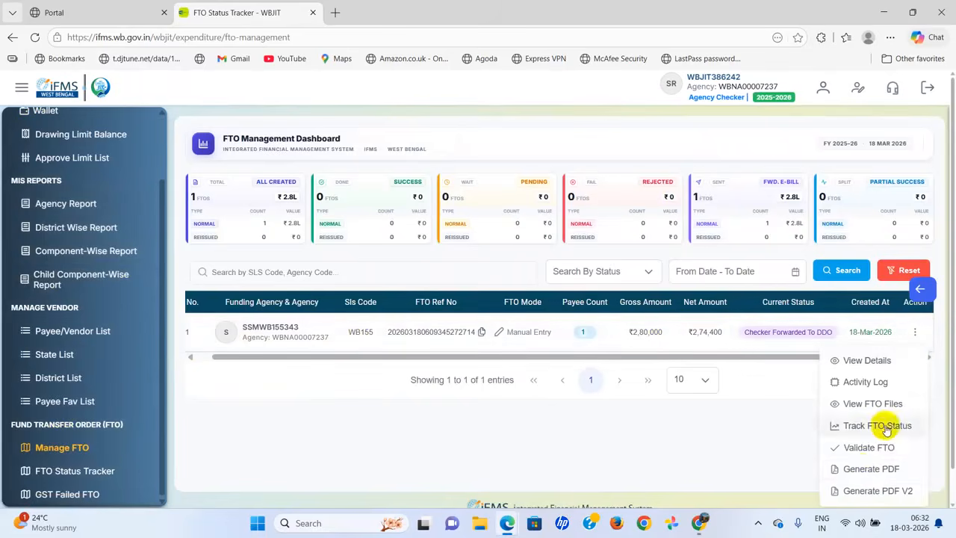
pyautogui.click(862, 469)
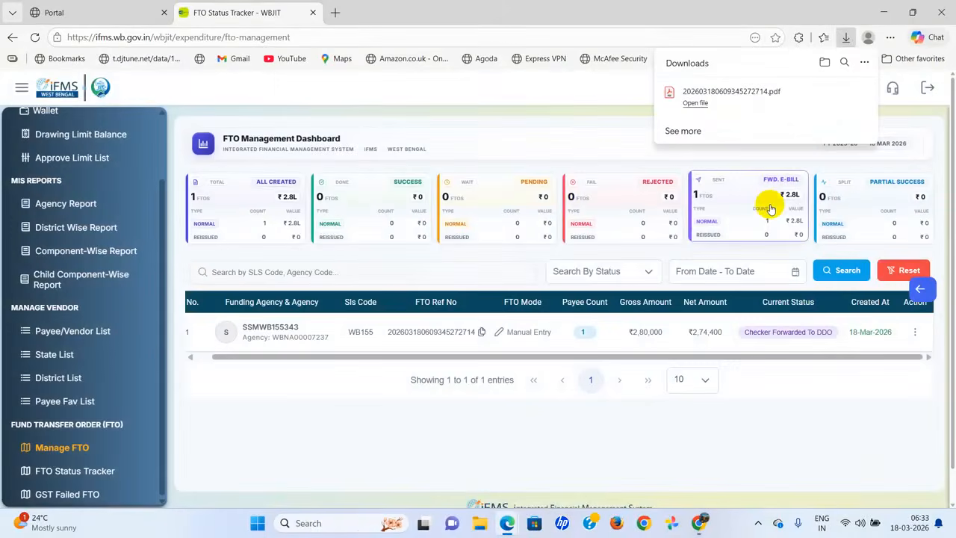
# Step: Review the downloaded FTO PDF's payee and sub-voucher details in Acrobat, then return to Chrome
pyautogui.click(720, 91)
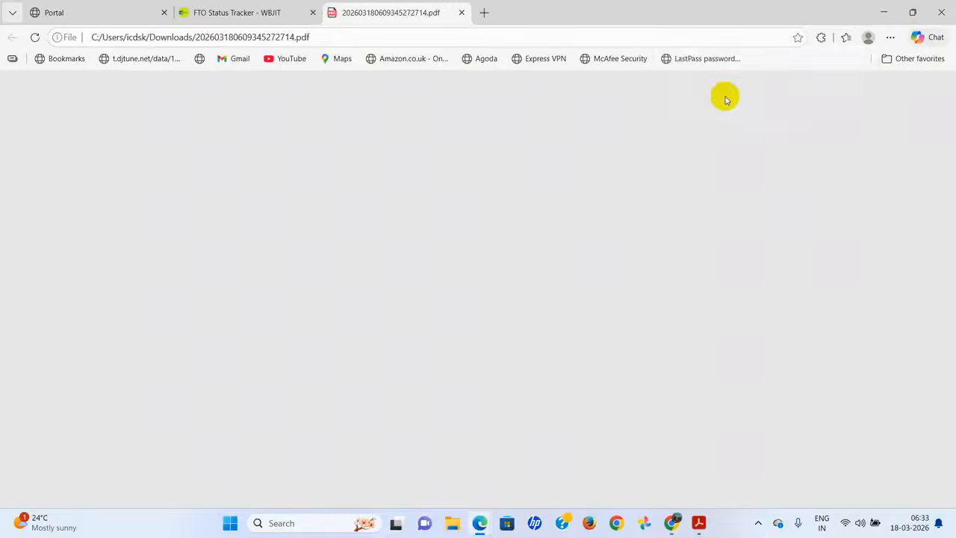
pyautogui.scroll(-4, 553, 297)
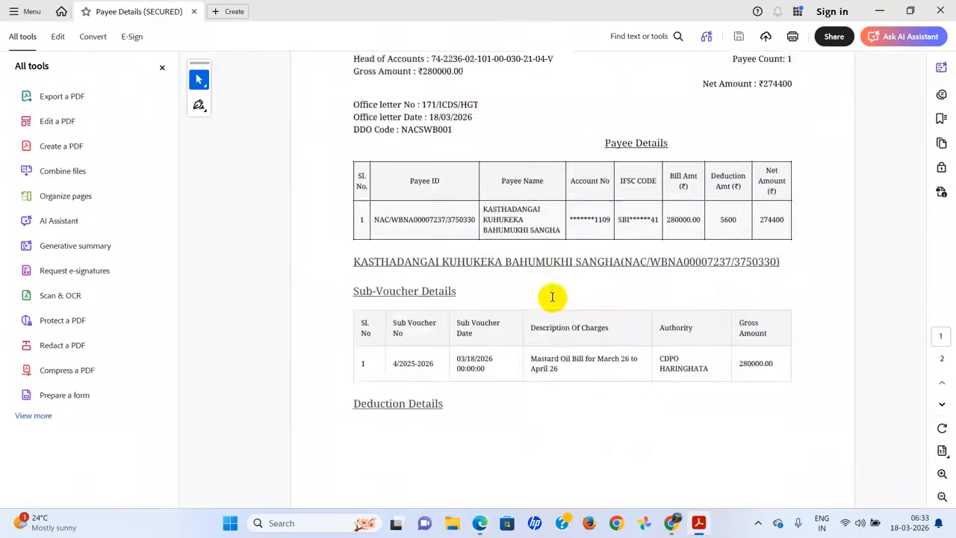
pyautogui.scroll(-8, 552, 297)
pyautogui.scroll(6, 552, 298)
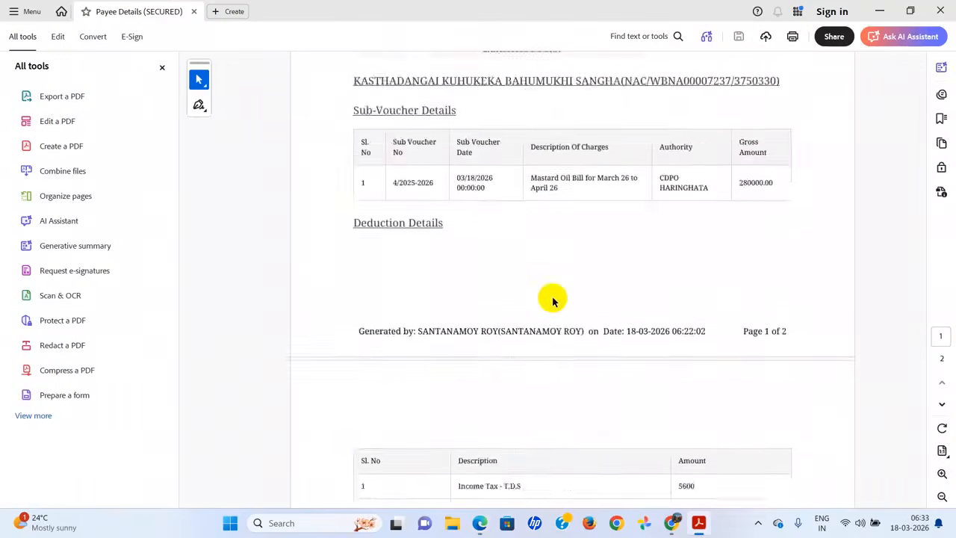
pyautogui.scroll(8, 553, 299)
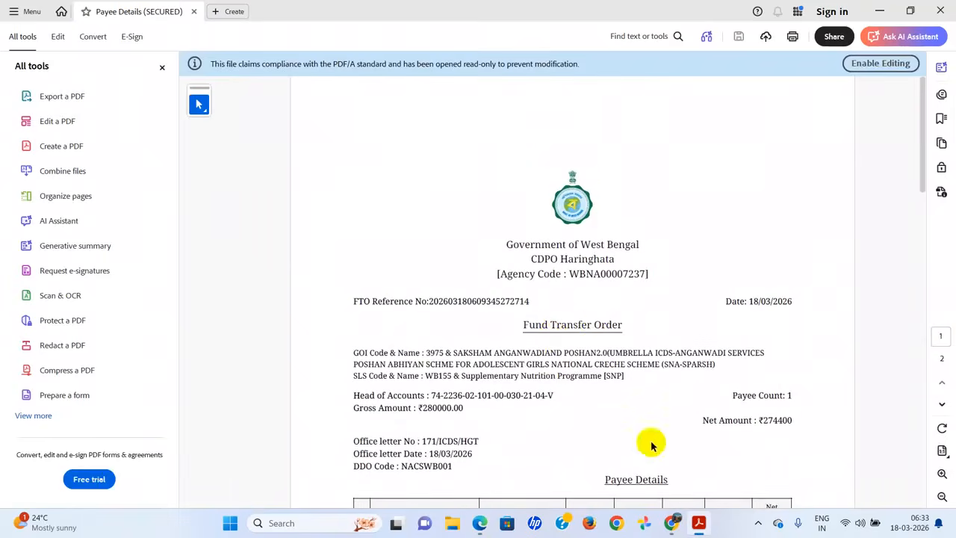
pyautogui.moveTo(666, 528)
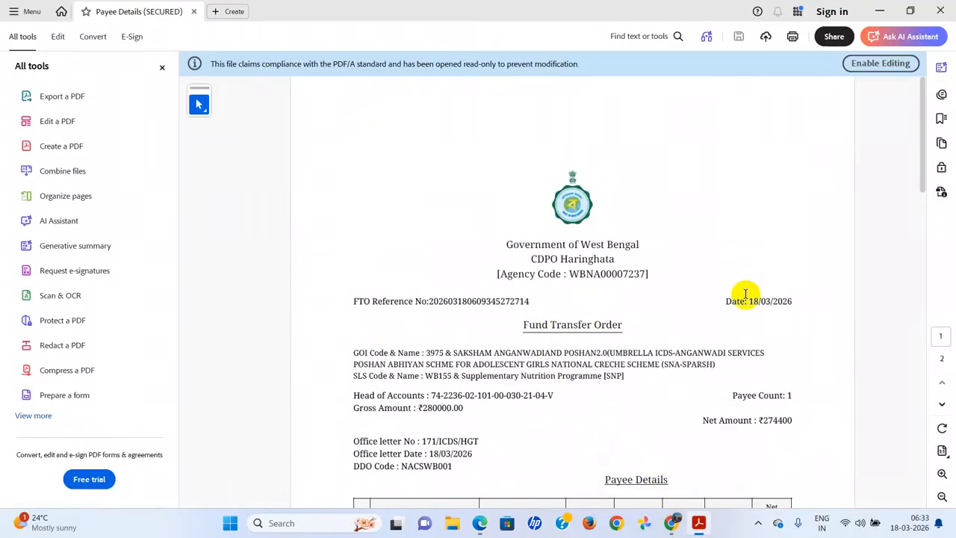
pyautogui.hotkey('alt', 'Tab')
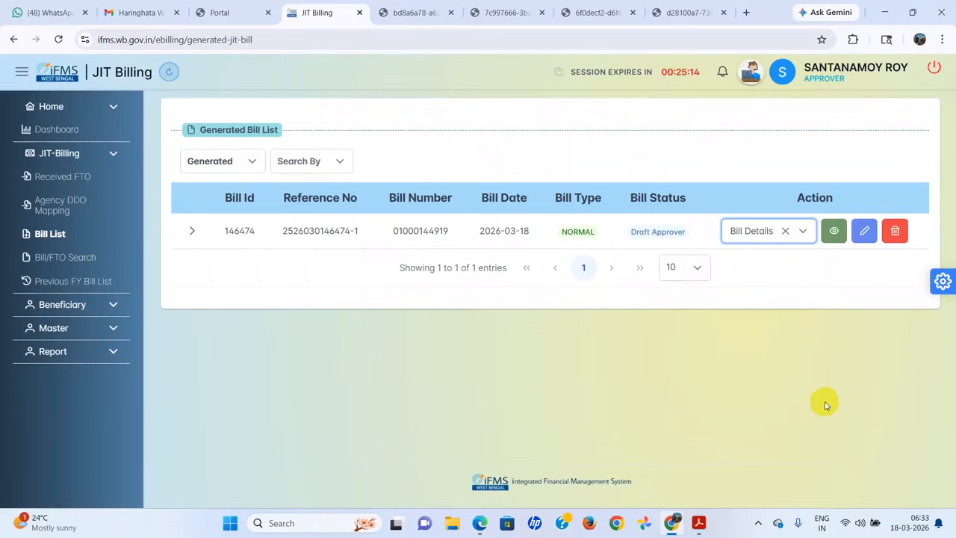
pyautogui.click(802, 232)
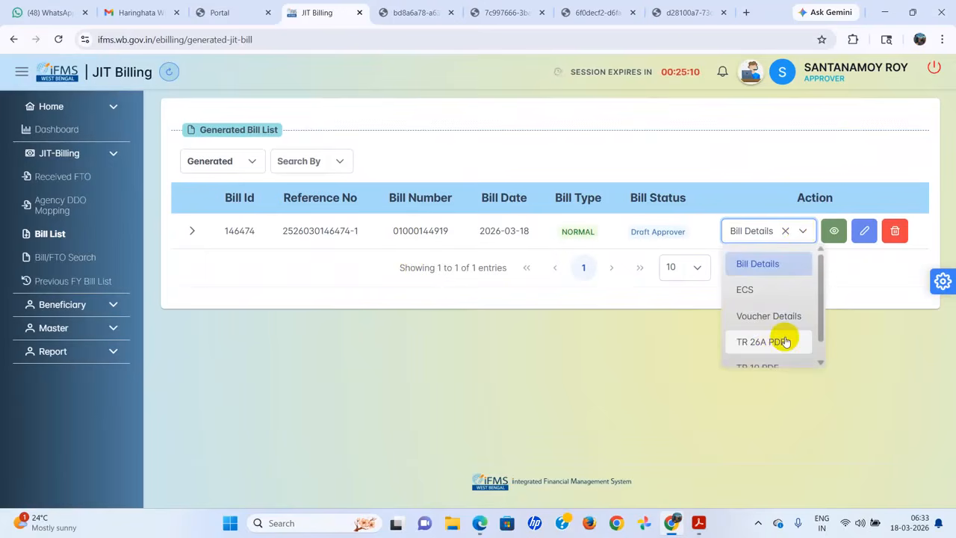
pyautogui.scroll(-1, 784, 340)
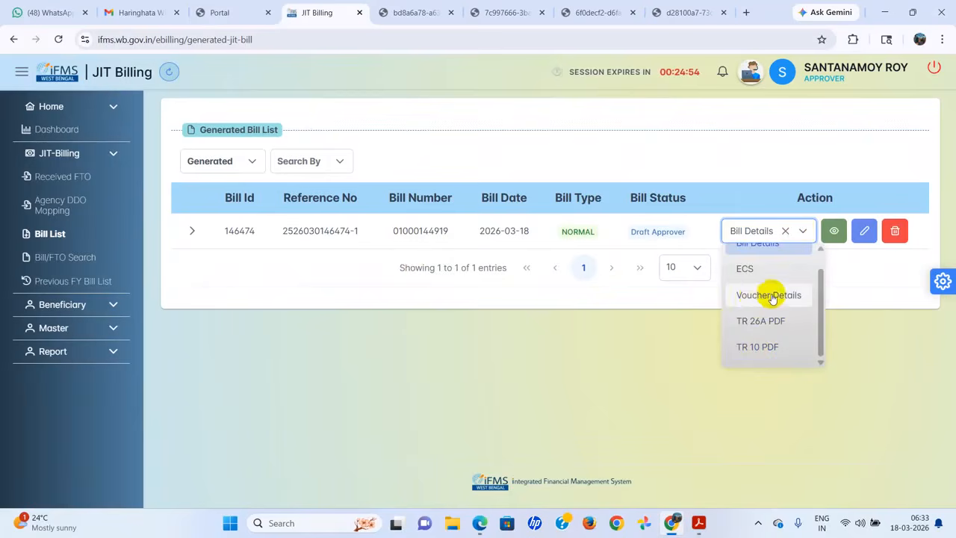
pyautogui.scroll(1, 759, 295)
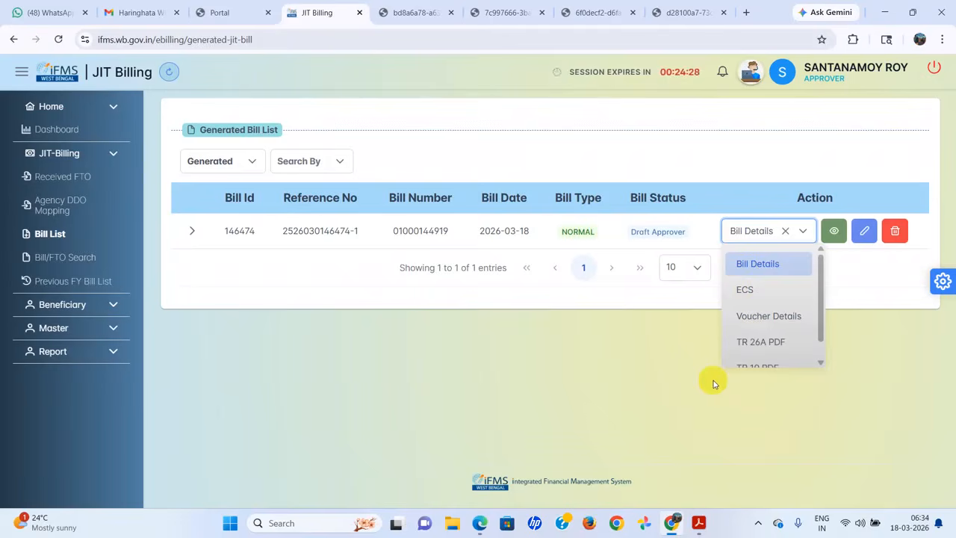
pyautogui.click(643, 367)
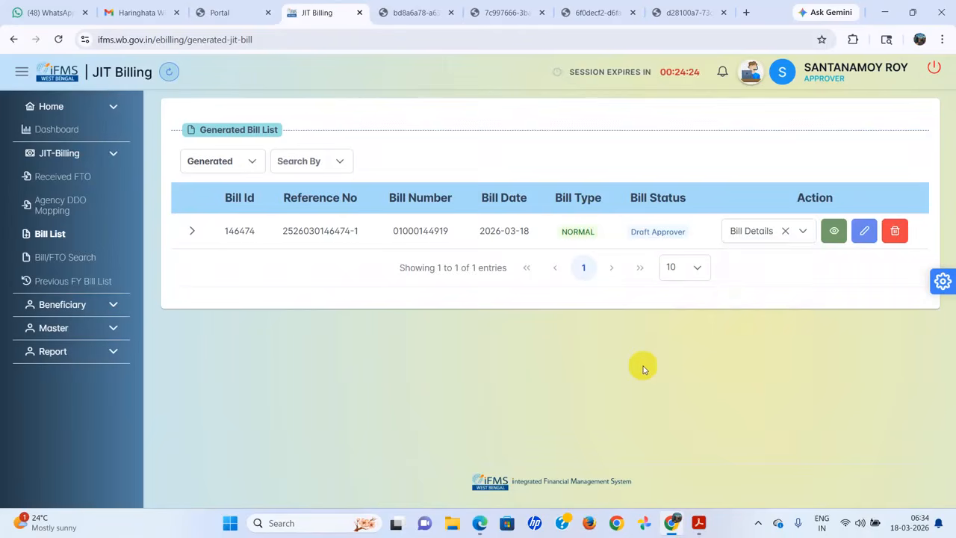